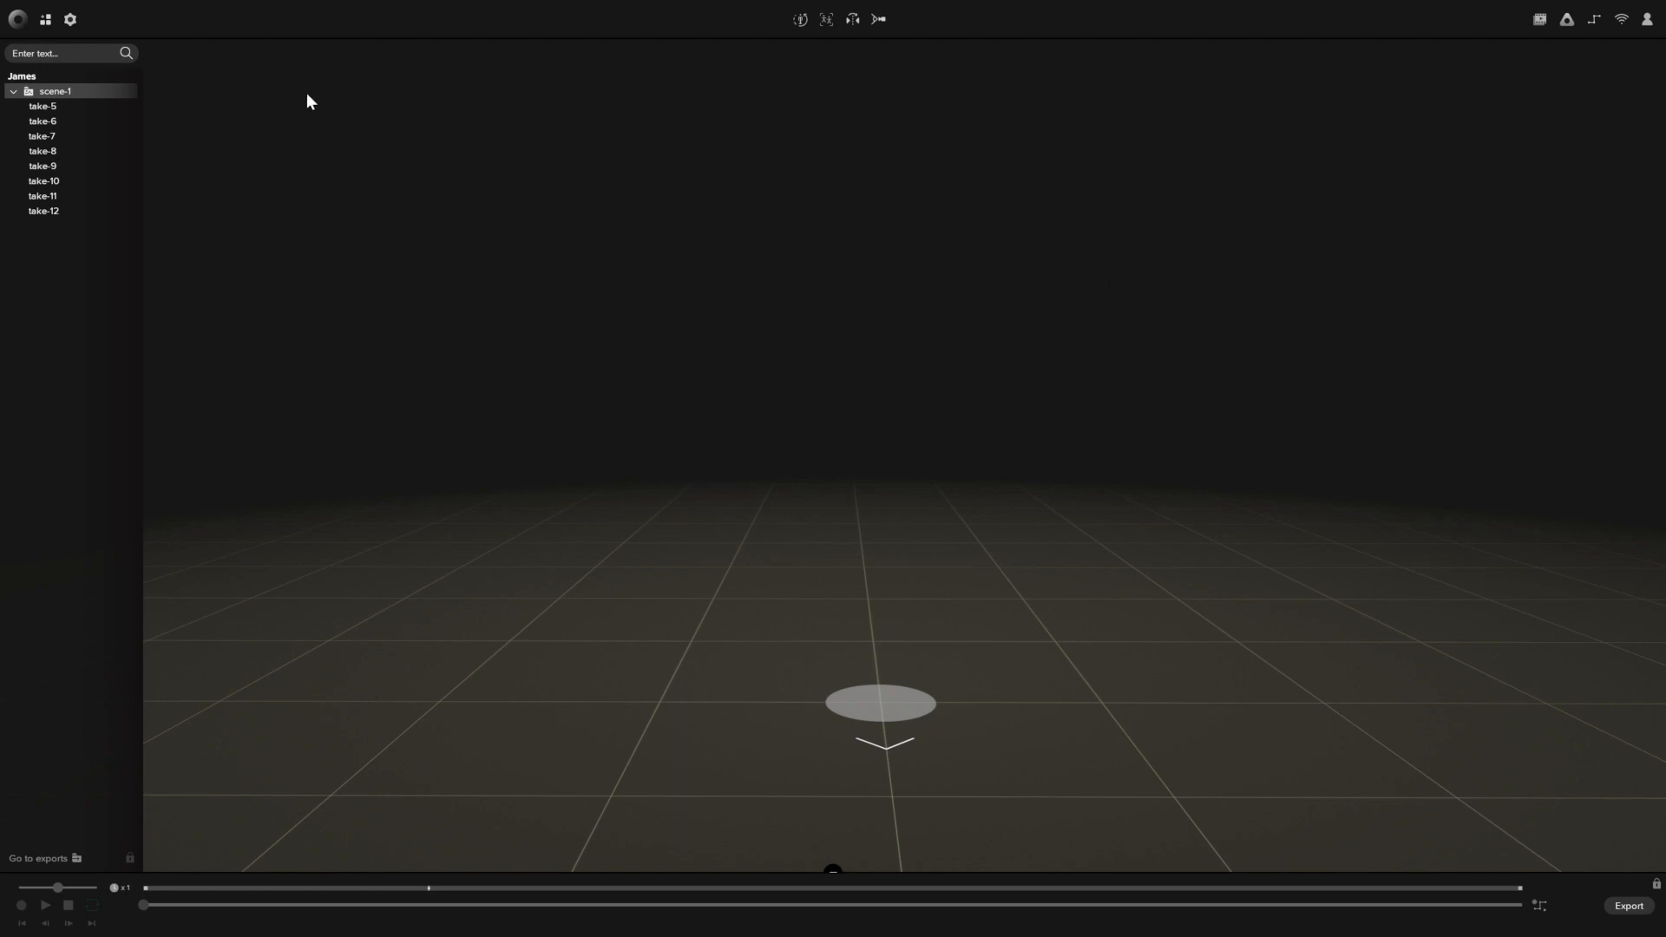
Step: Open the project dated Feb 01, 2019 and load take-6 from scene-1
left_click(45, 19)
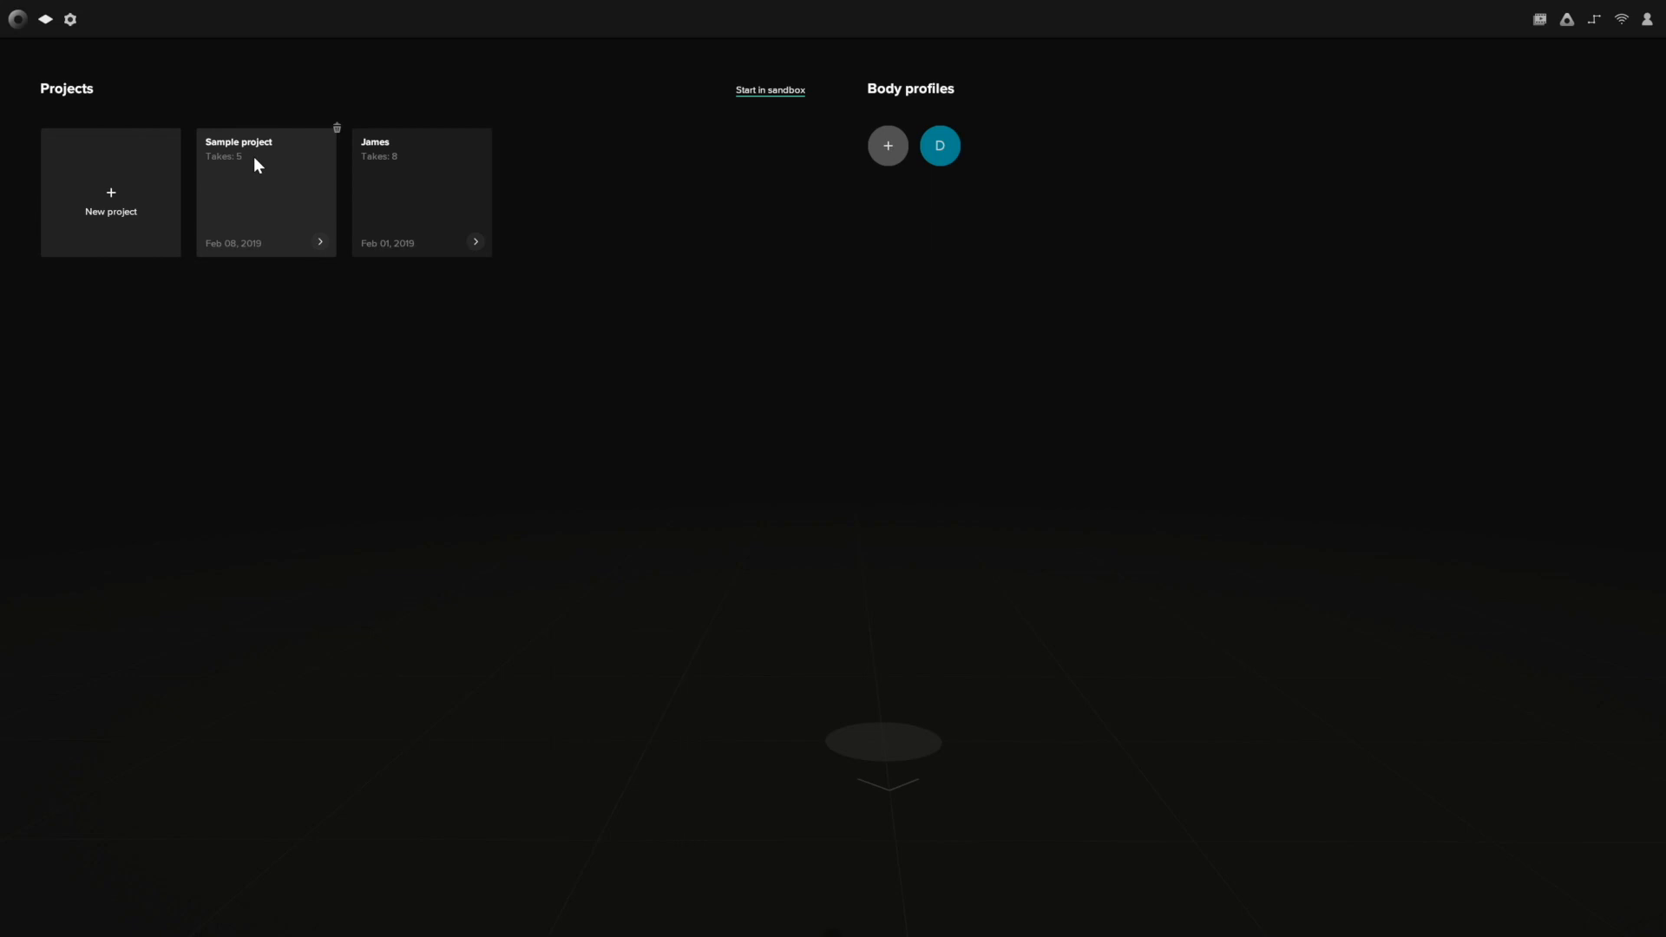
left_click(412, 174)
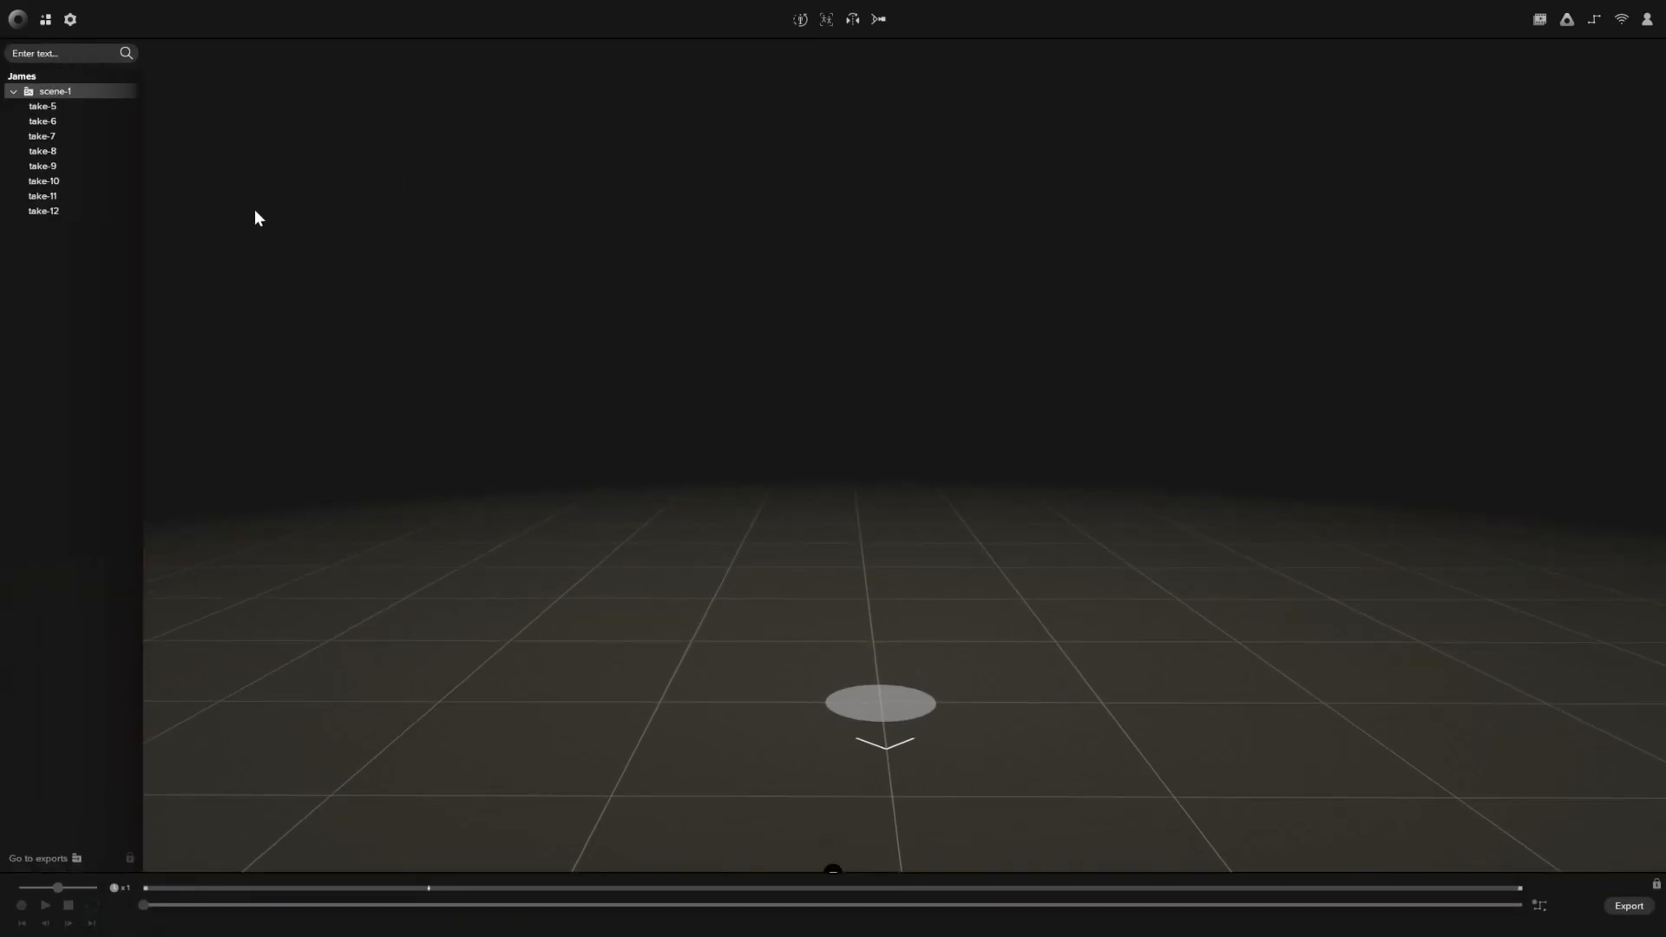
left_click(50, 125)
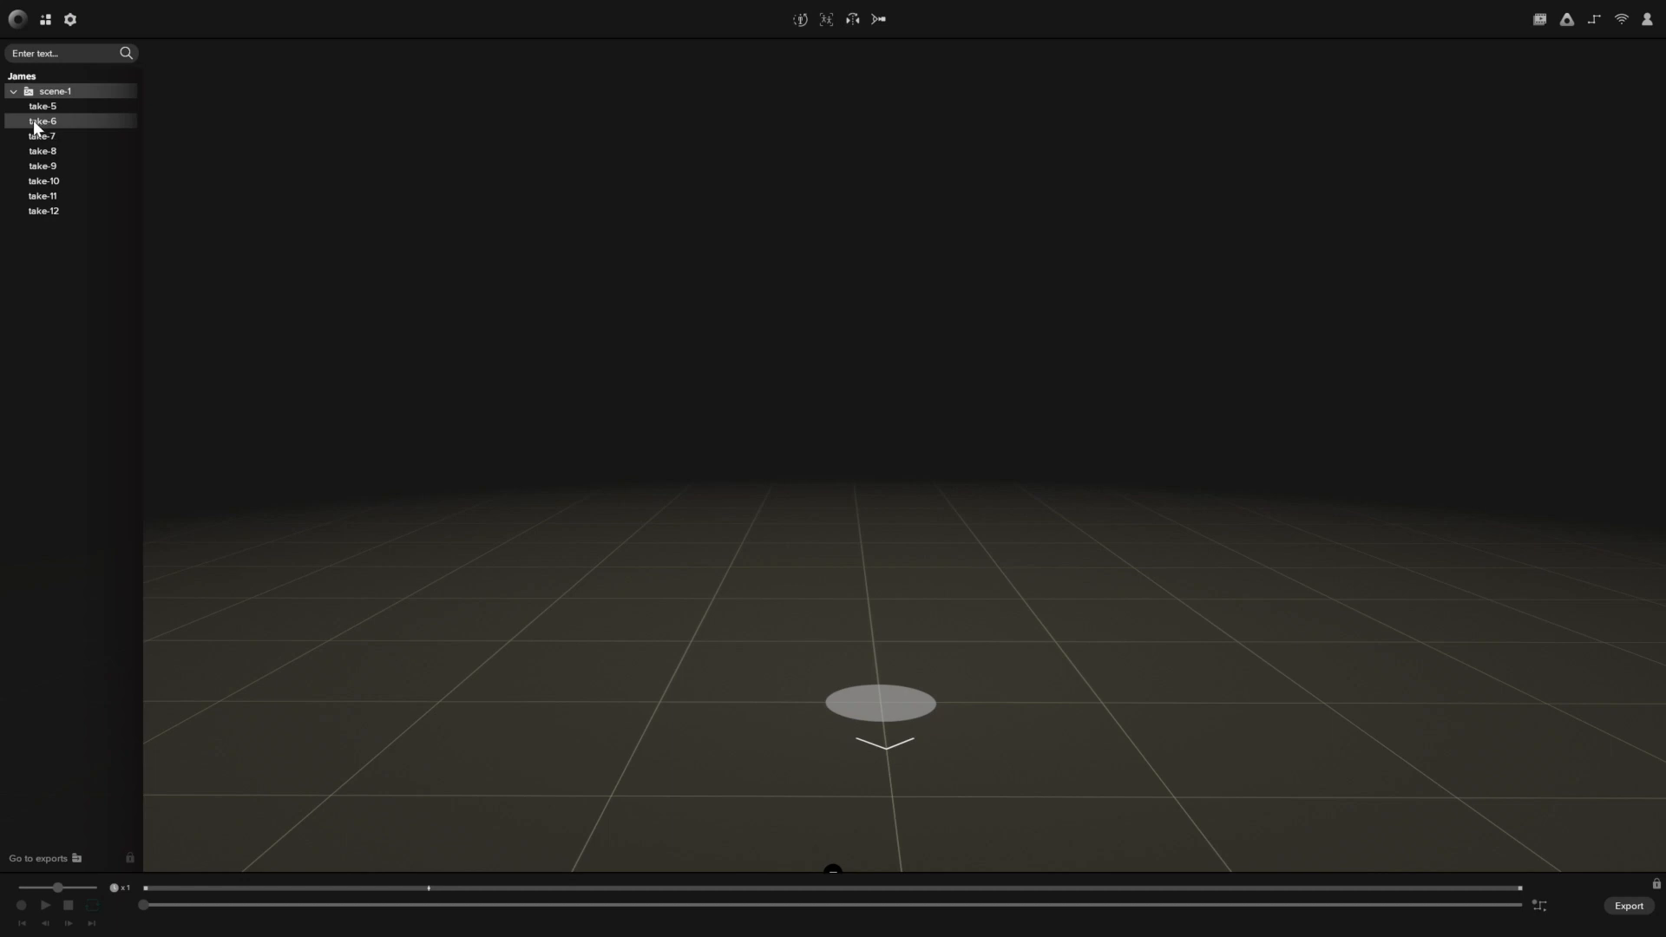
double_click(52, 122)
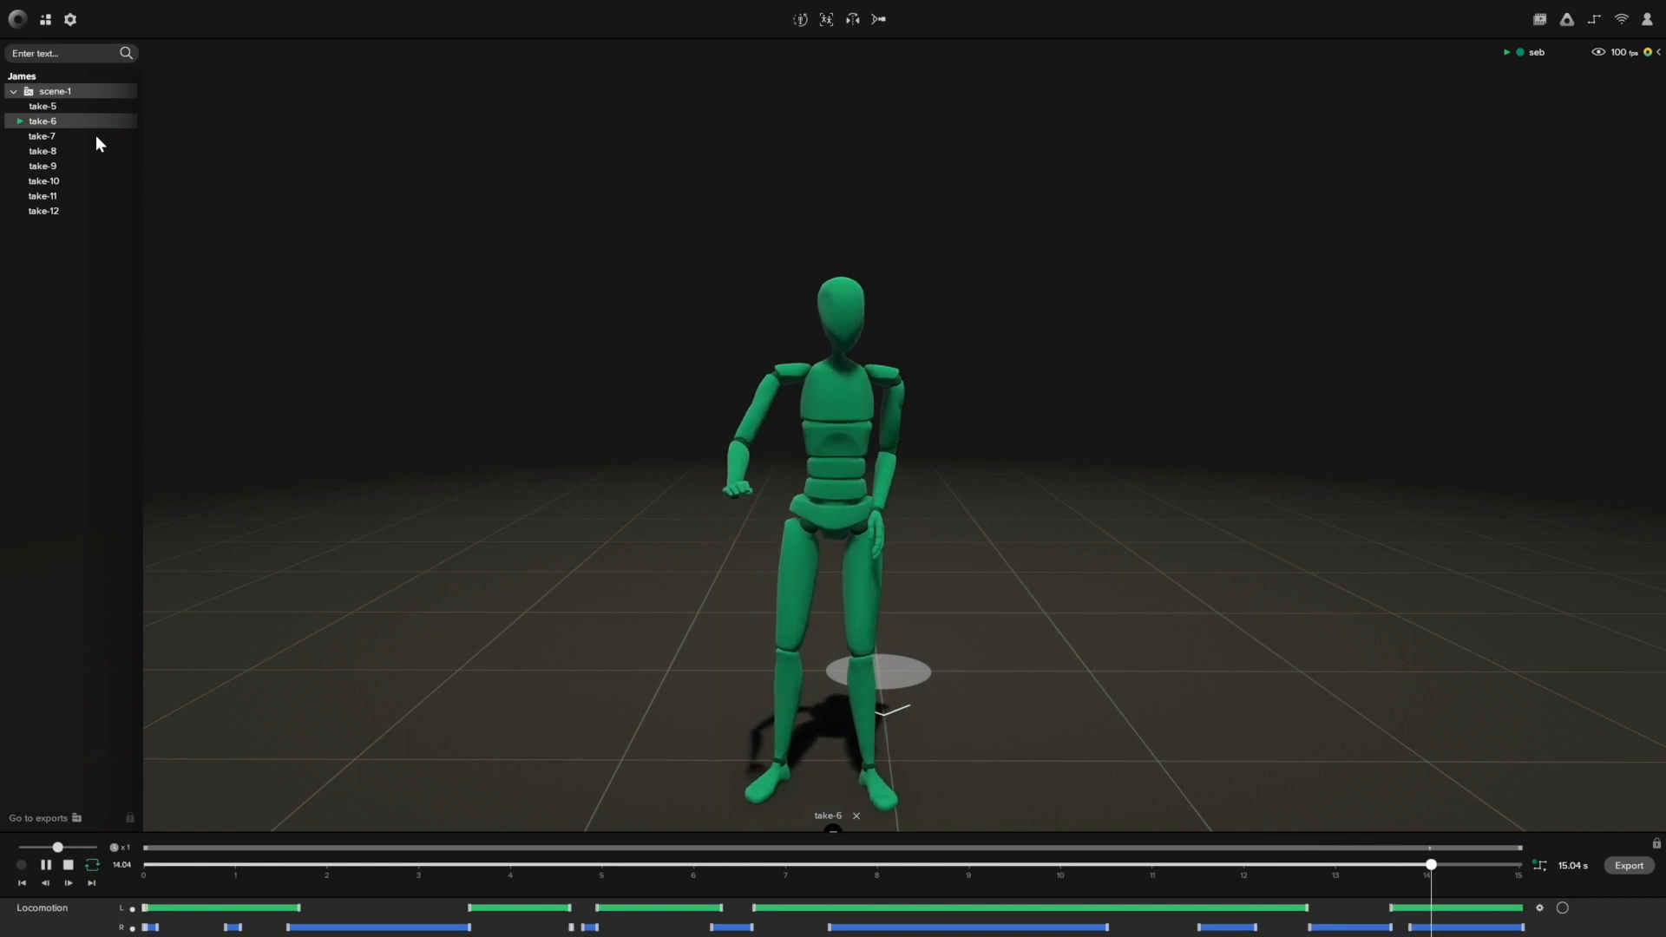
Step: Move the playhead to about 0.15 s and show the filter gizmos for the Locomotion track
left_click(158, 865)
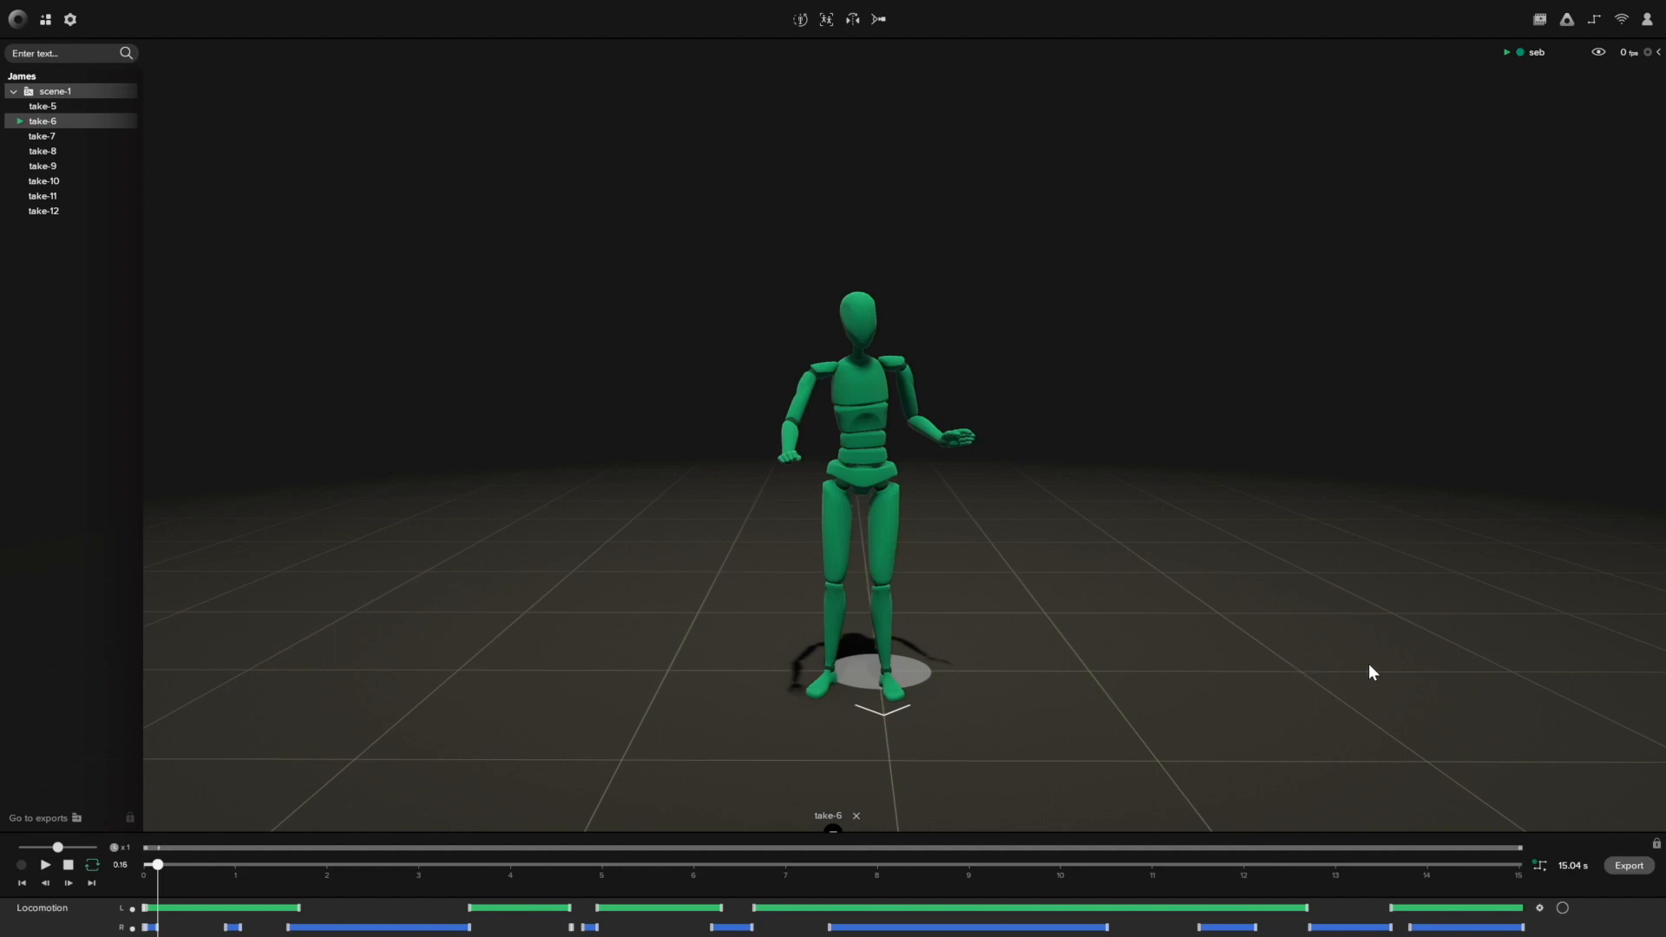
left_click(1538, 867)
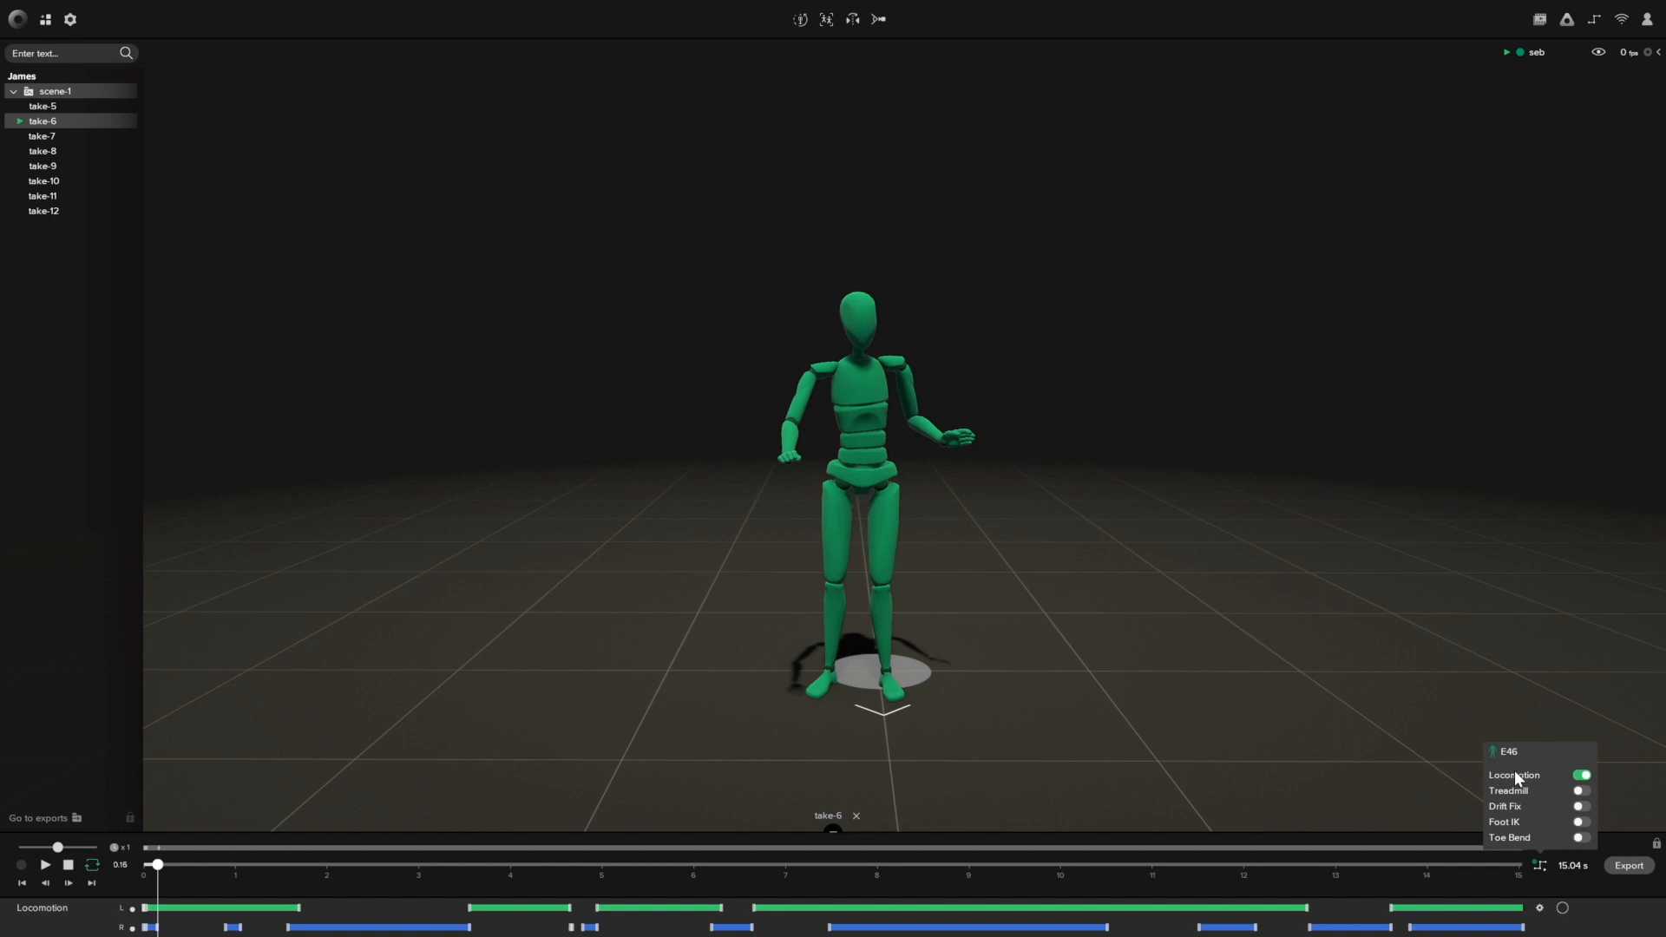
mouse_move(1529, 775)
left_click(1568, 916)
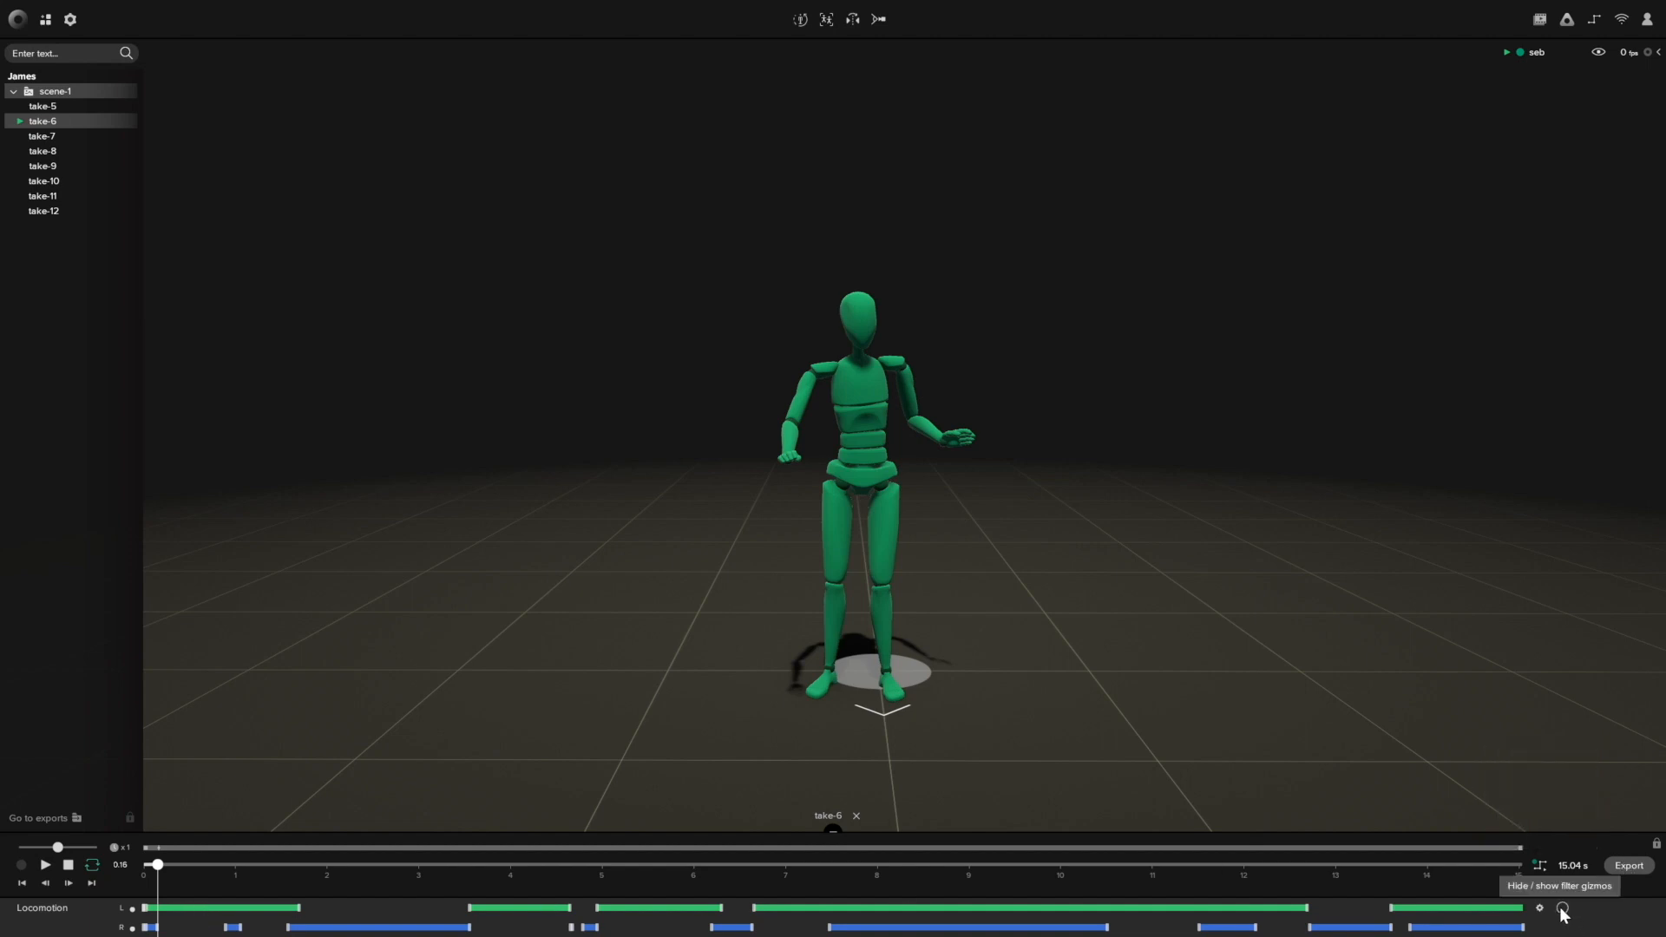
left_click(1562, 909)
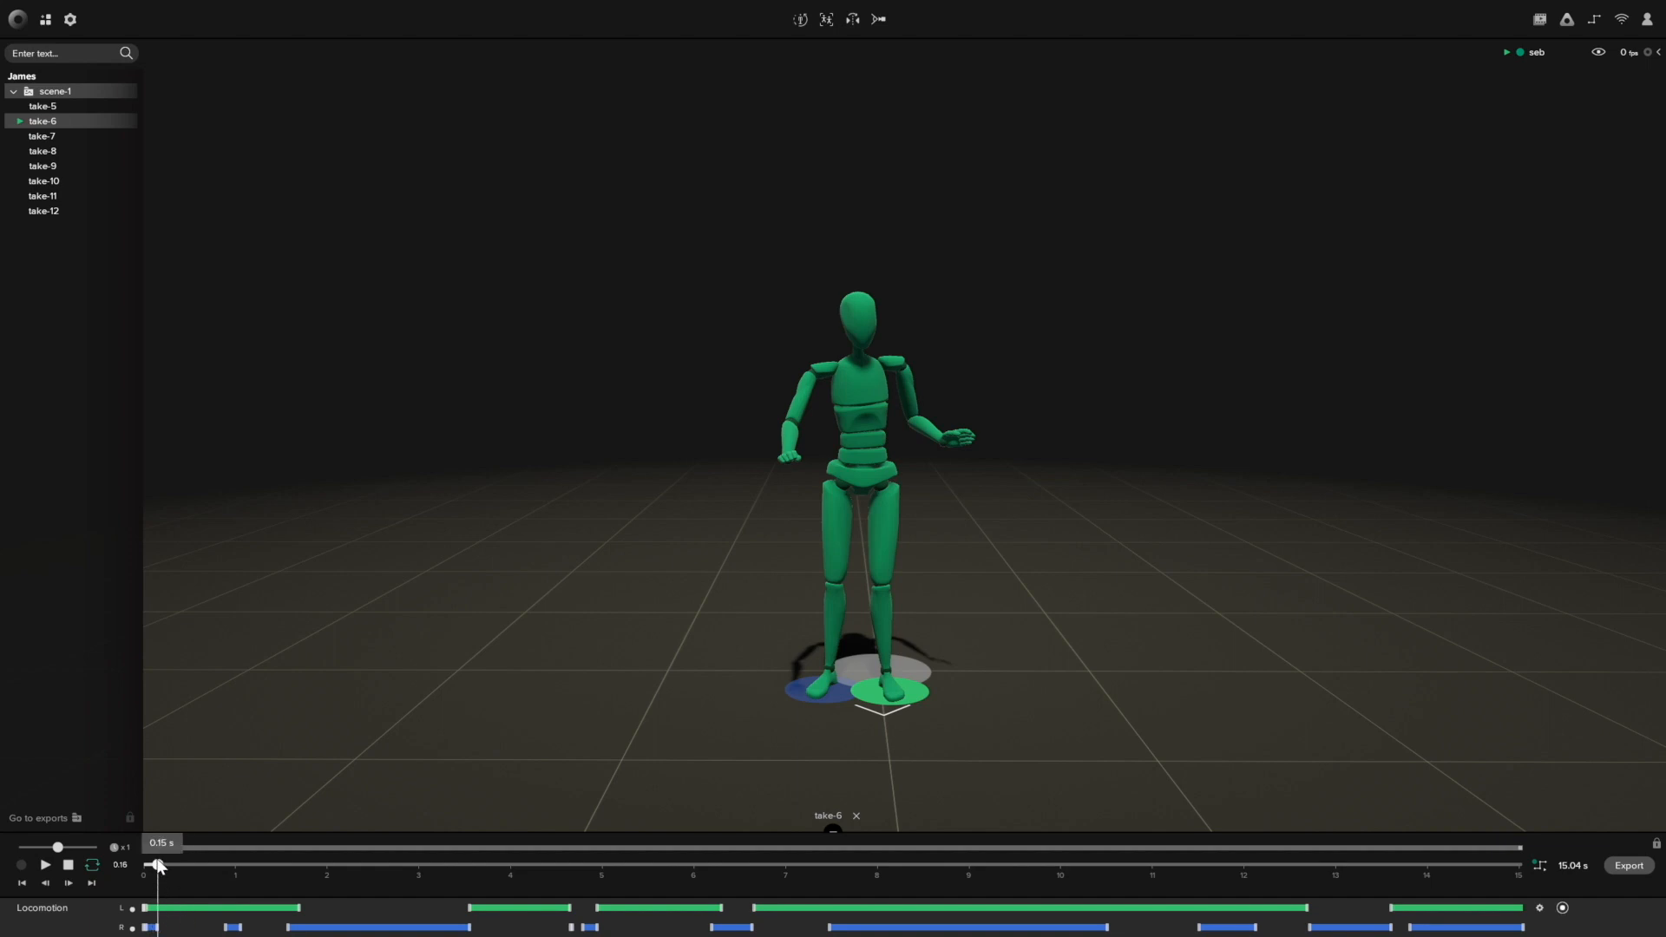
Step: Extend the first left-foot contact segment of the Locomotion track to about 3.4 s
left_click_drag(158, 866, 197, 865)
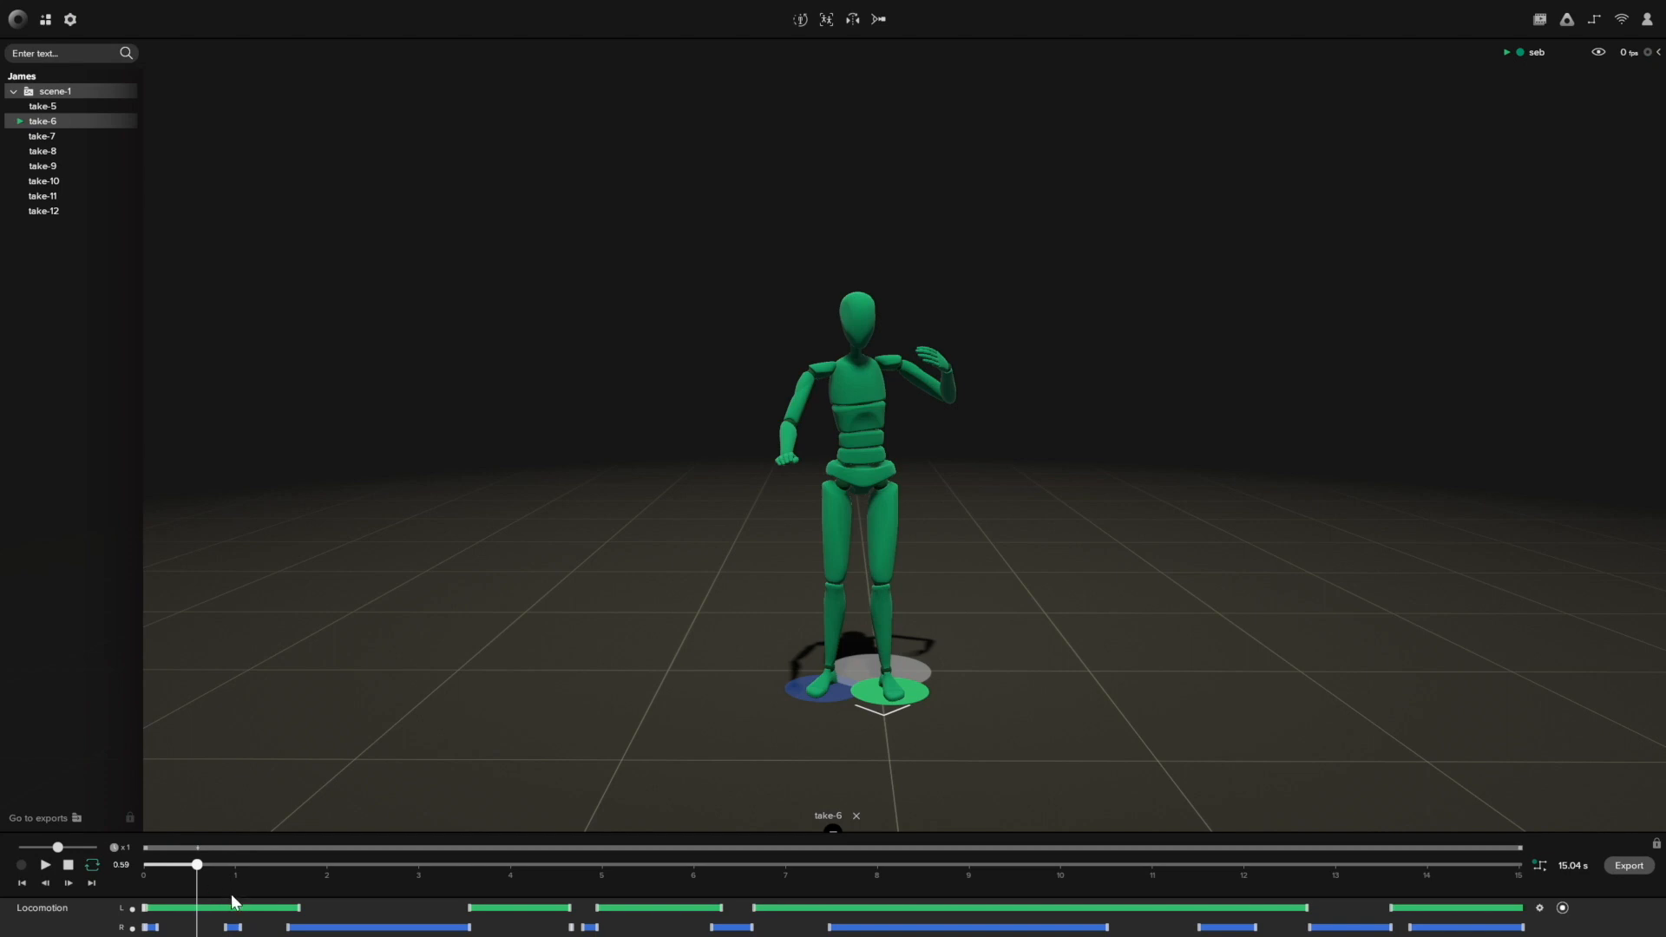
left_click_drag(197, 867, 193, 866)
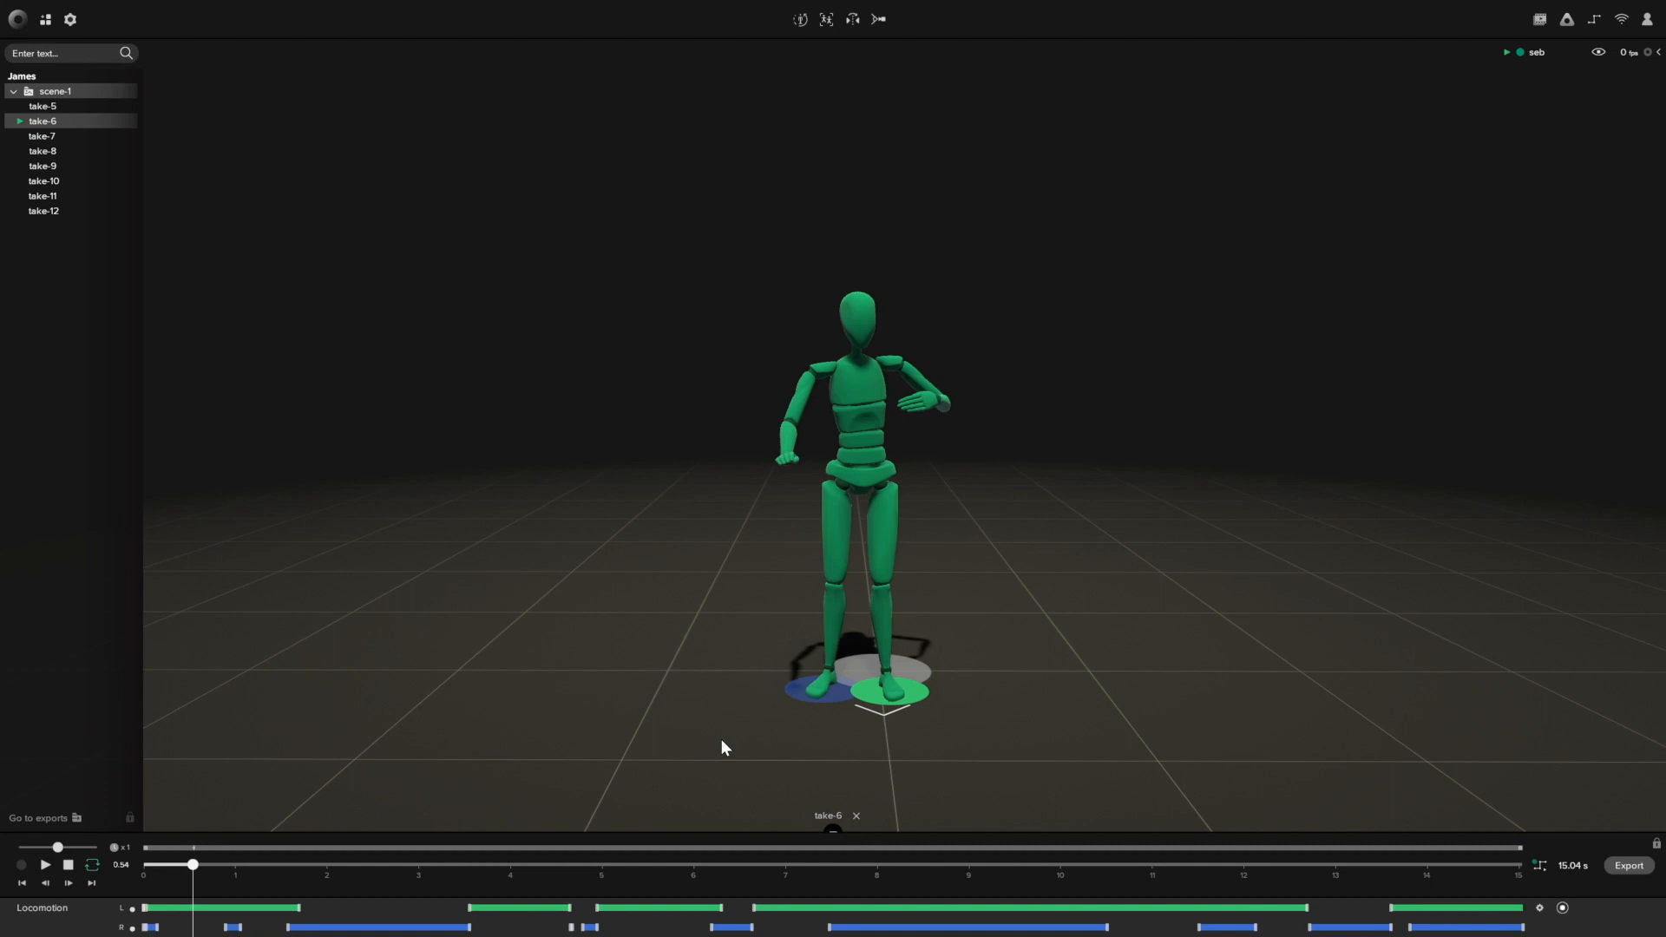
left_click_drag(193, 865, 324, 859)
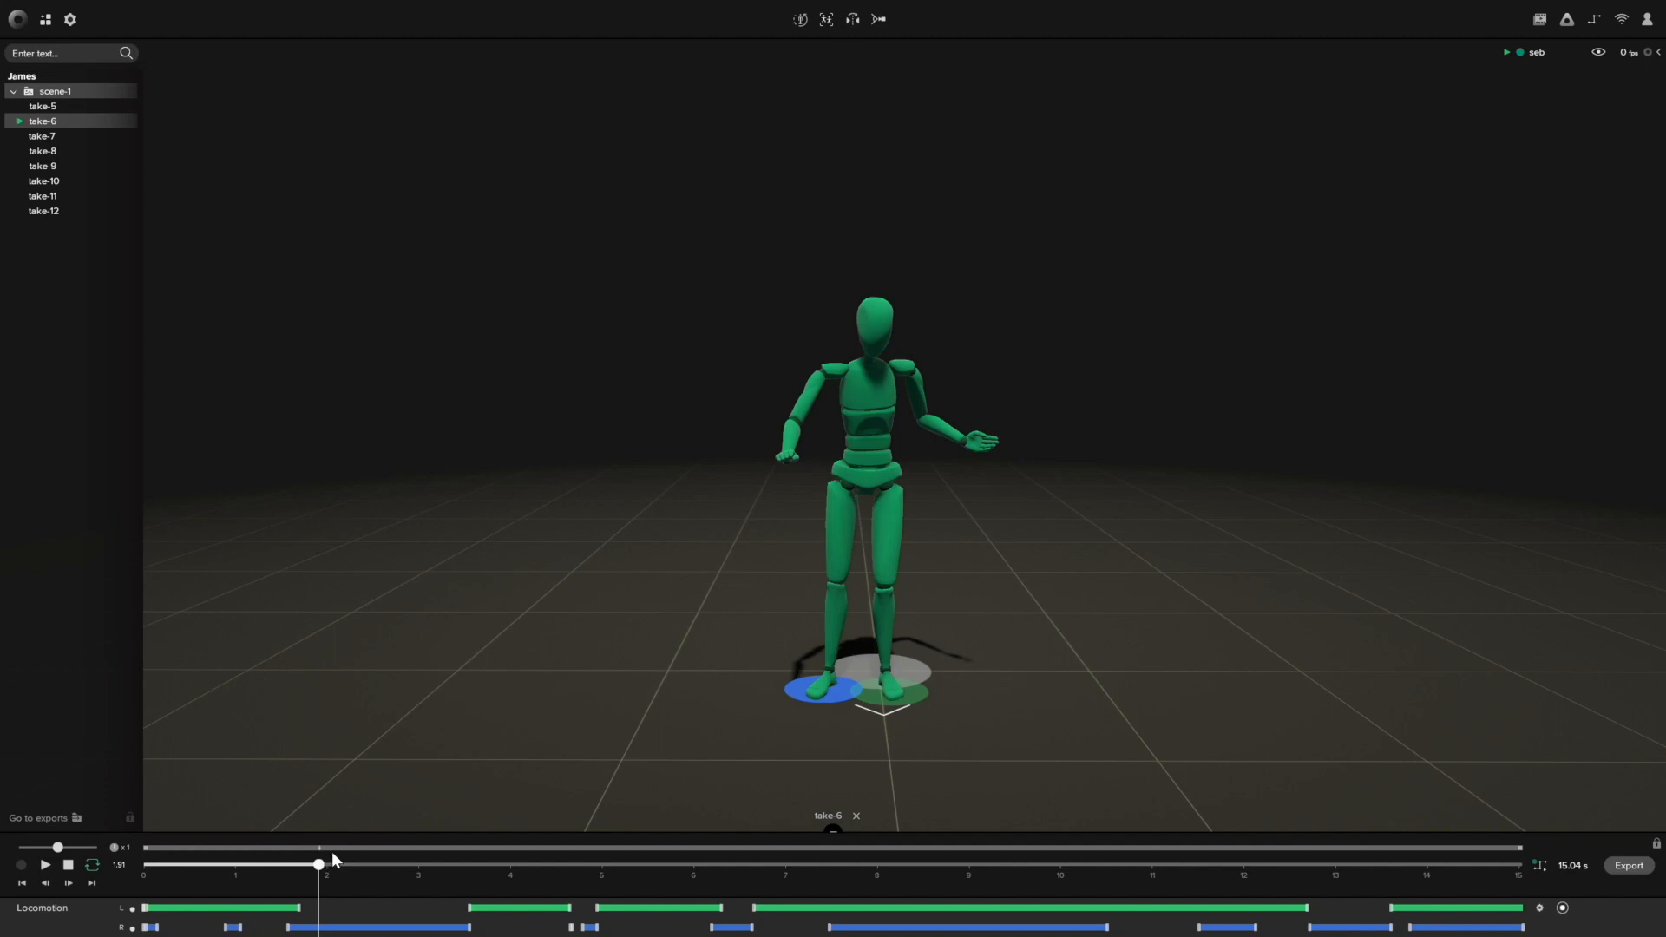
left_click(342, 866)
left_click_drag(342, 868, 316, 872)
mouse_move(321, 865)
left_mouse_down()
mouse_move(187, 881)
mouse_move(368, 884)
mouse_move(169, 882)
mouse_move(616, 887)
mouse_move(694, 906)
mouse_move(259, 874)
mouse_move(342, 878)
left_mouse_up()
left_click_drag(300, 873, 458, 905)
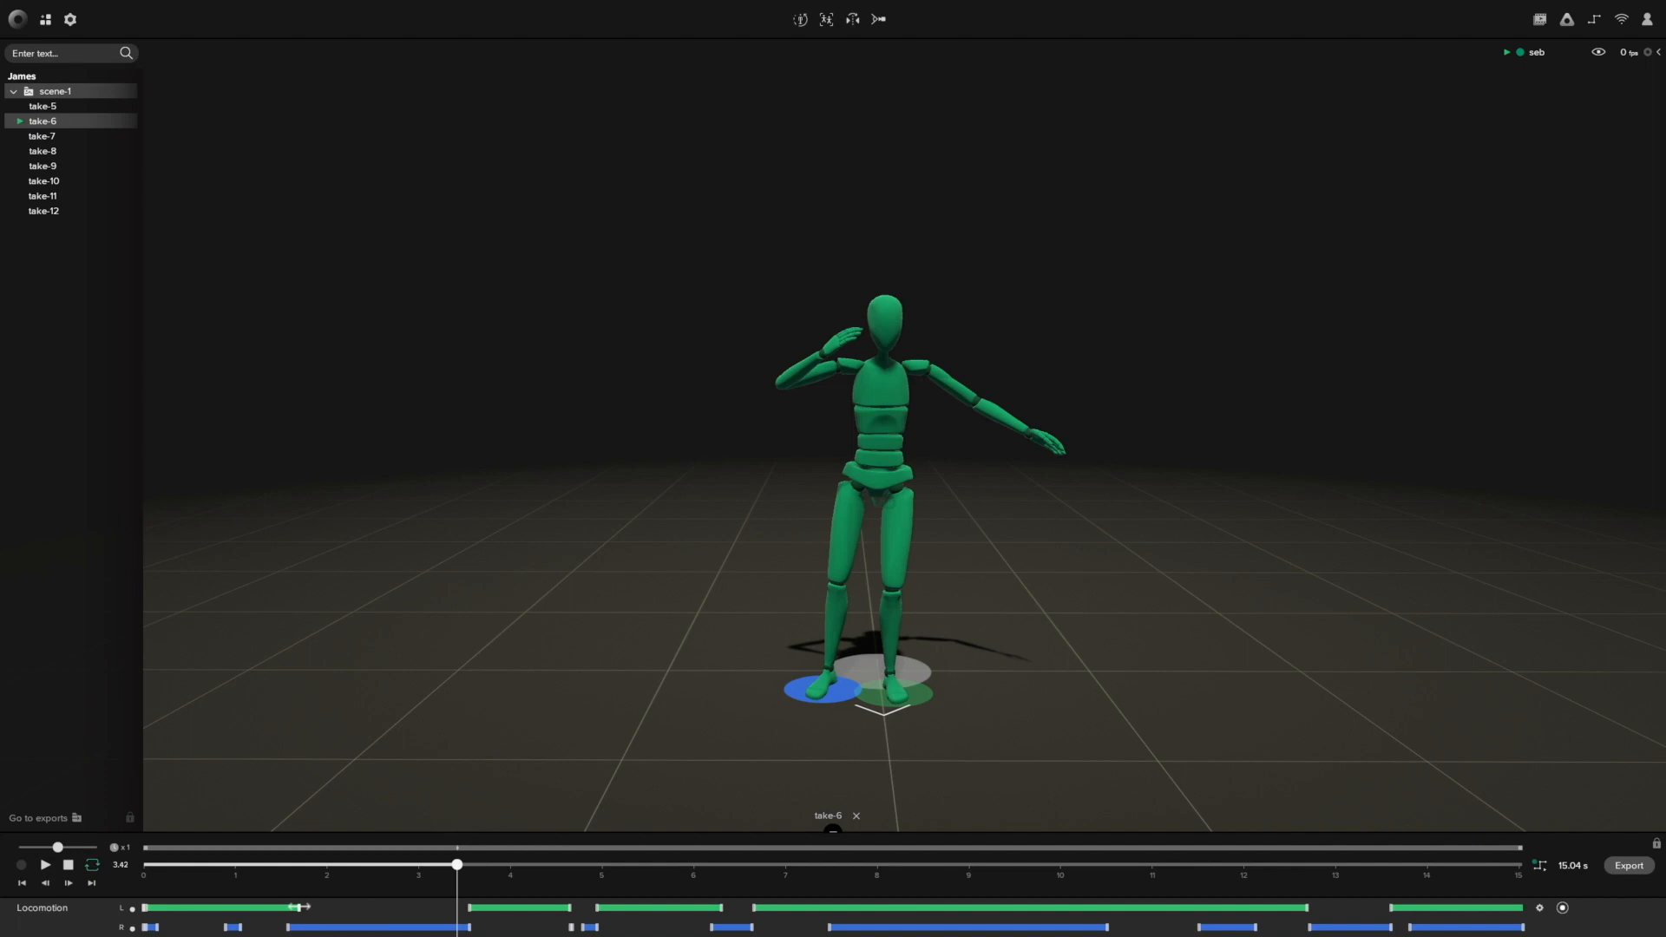
left_click_drag(298, 908, 453, 914)
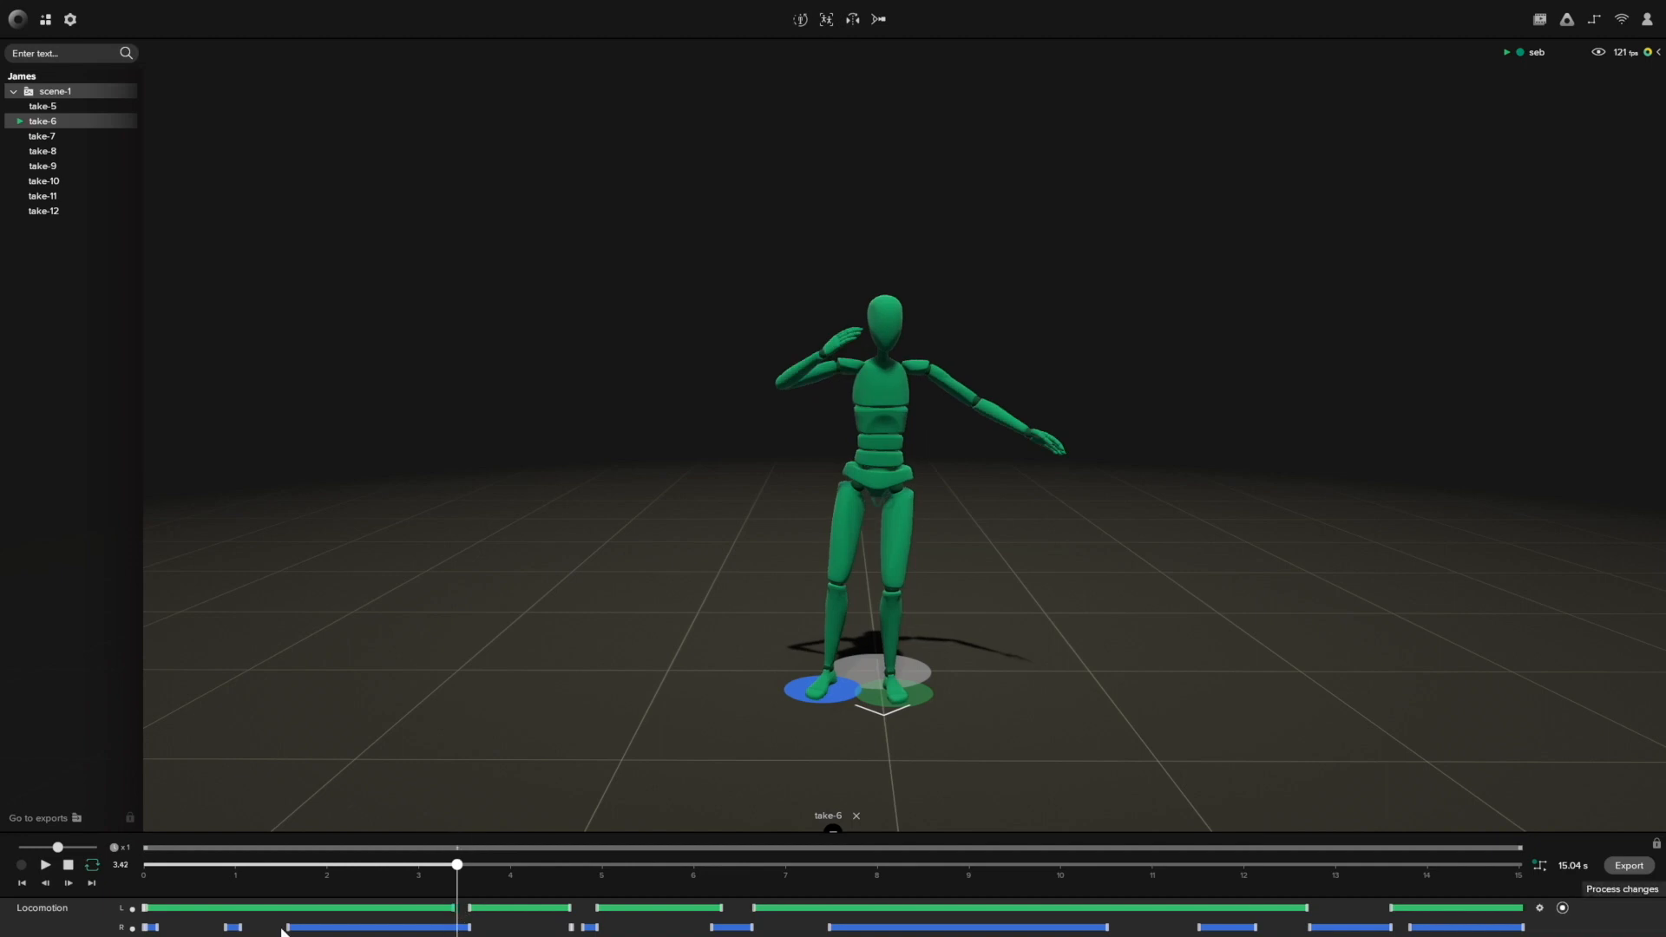
Step: Fill the two gaps between the early right-foot Locomotion contacts and process the changes
left_click(169, 929)
left_click(261, 928)
mouse_move(458, 865)
left_mouse_down()
mouse_move(143, 865)
mouse_move(500, 870)
mouse_move(452, 871)
mouse_move(471, 877)
left_mouse_up()
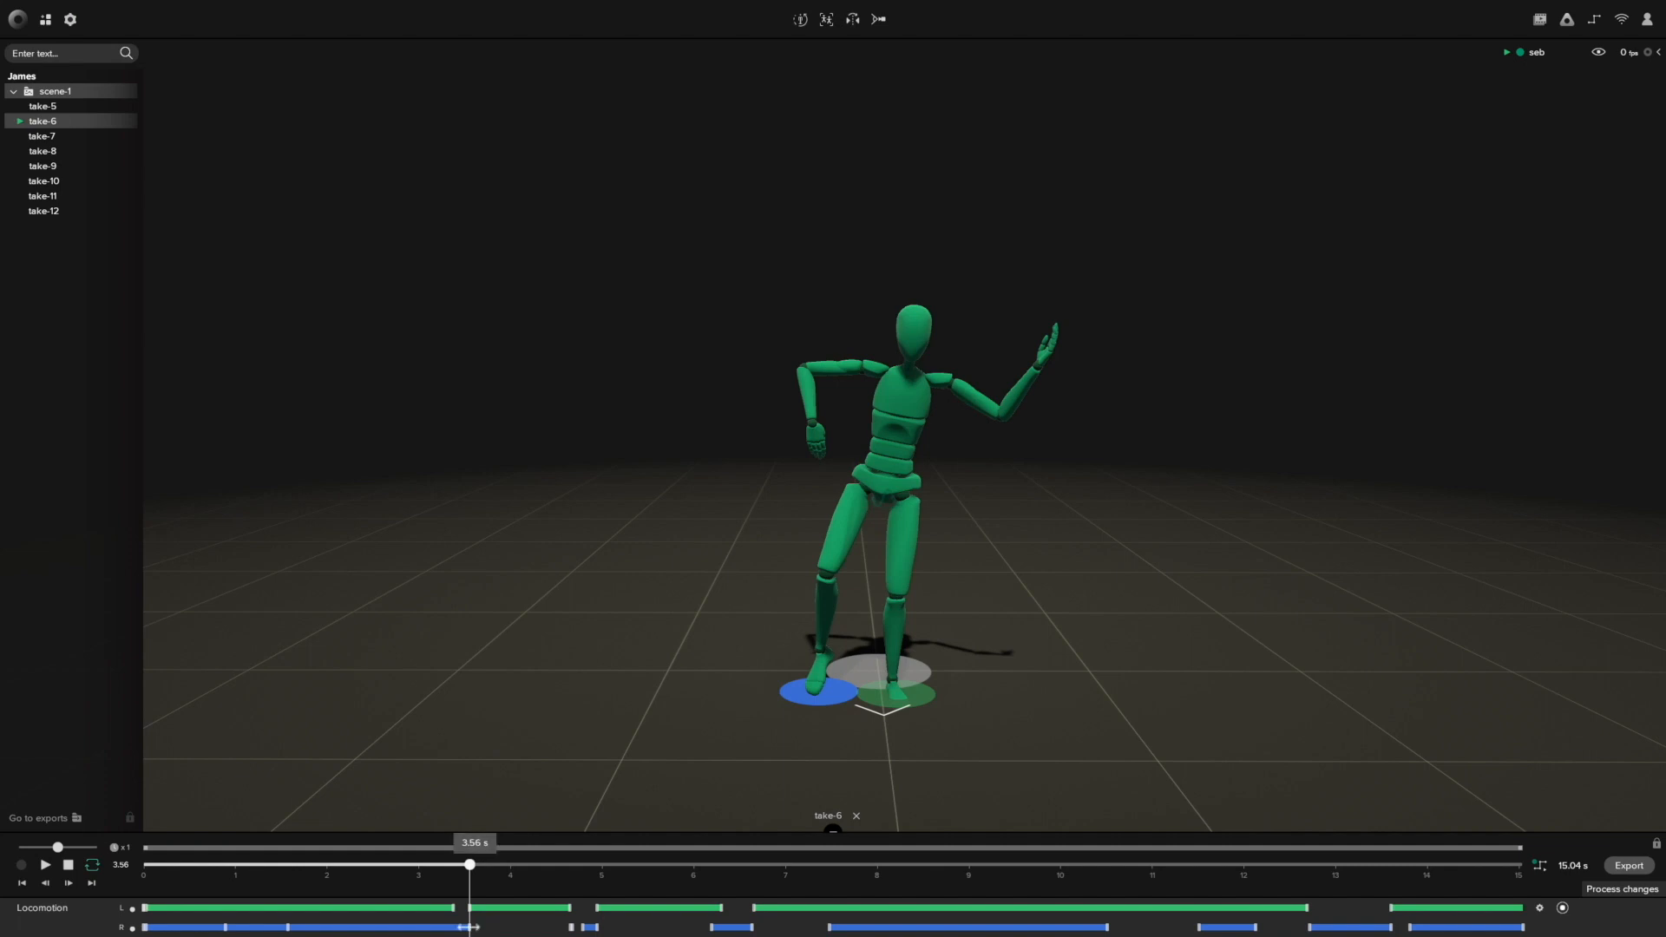
mouse_move(471, 868)
left_mouse_down()
mouse_move(579, 886)
mouse_move(465, 888)
mouse_move(492, 890)
left_mouse_up()
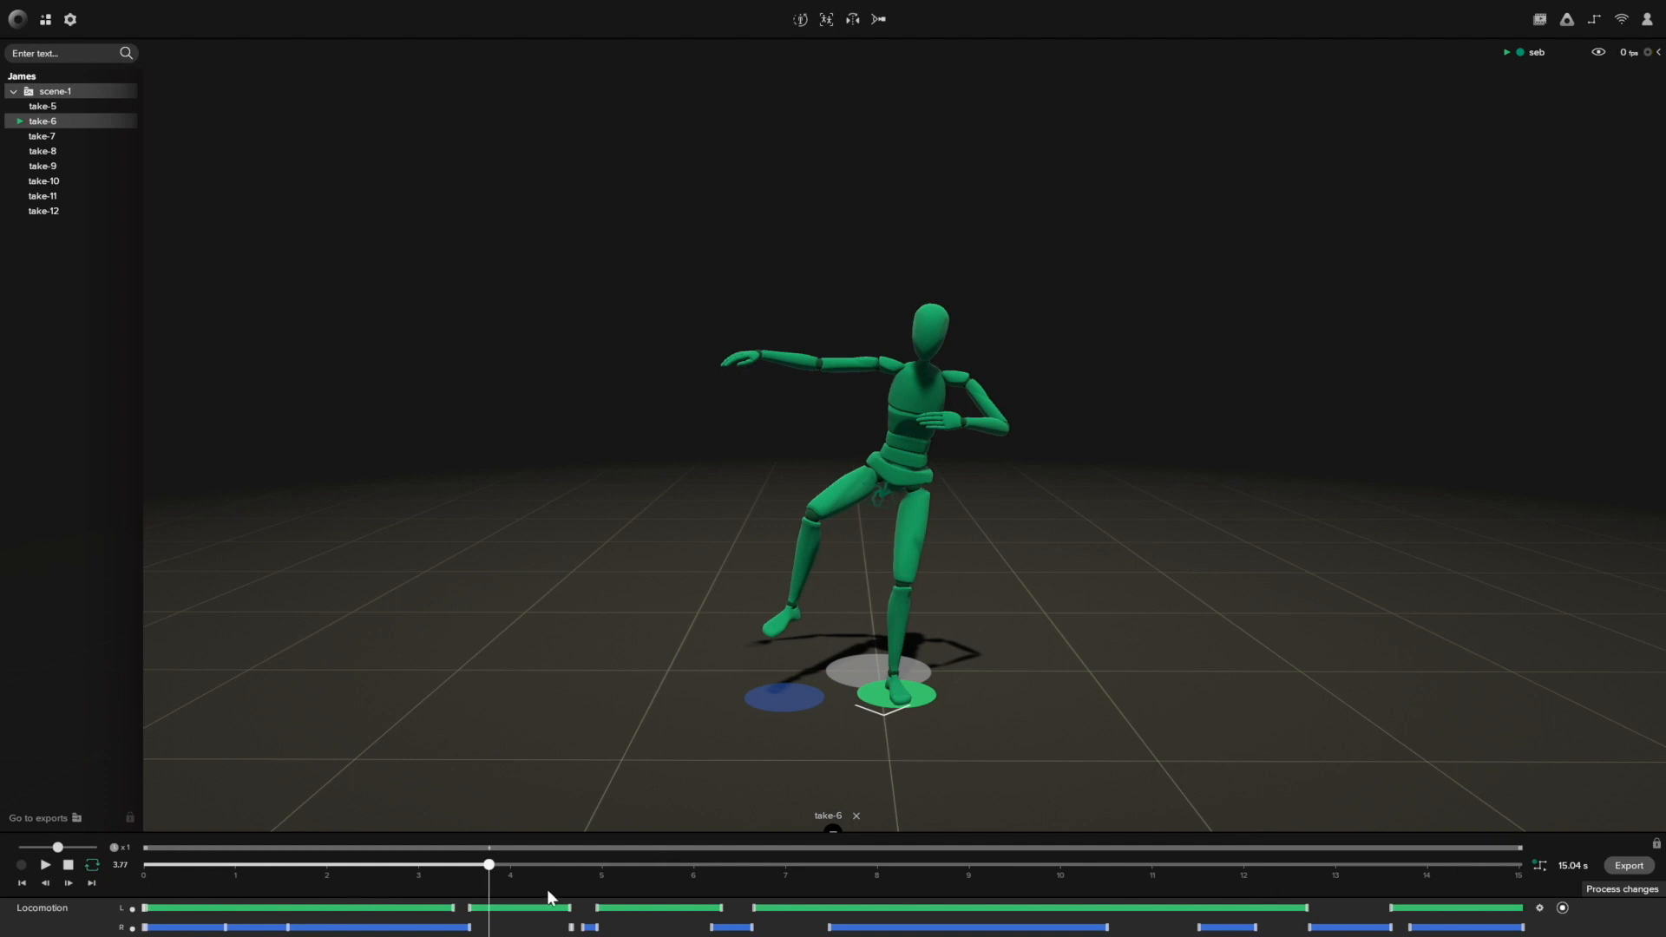
left_click(1617, 890)
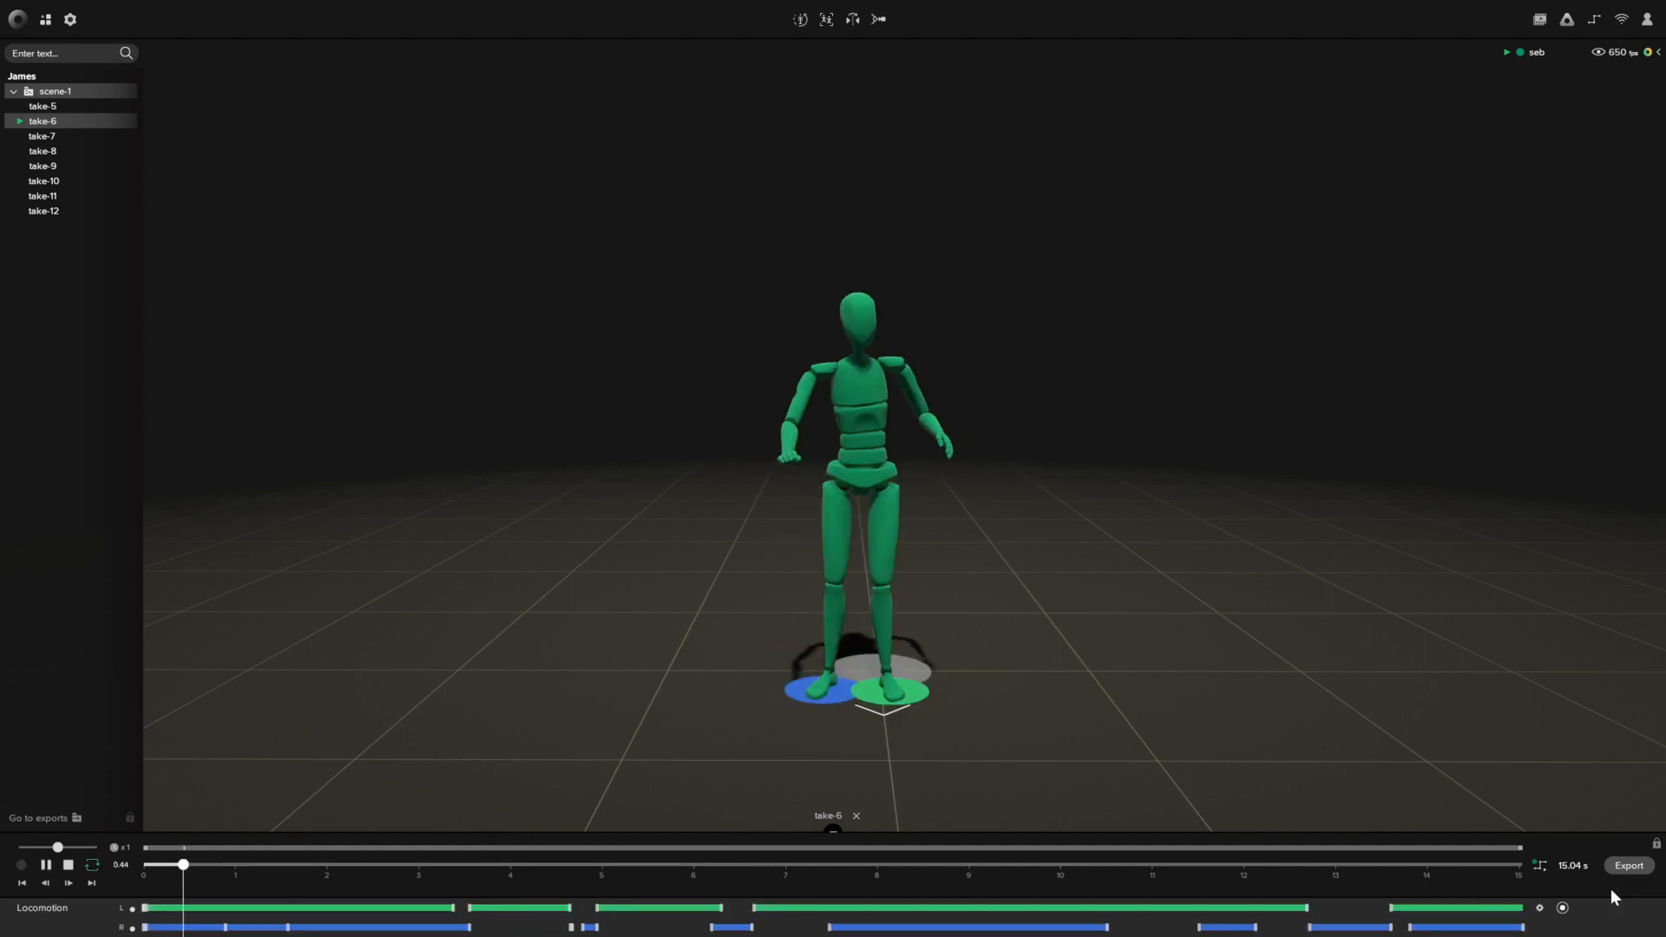
Step: Extend the right-foot contact before the 5 s mark backwards to start at about 4.25 s
left_click_drag(230, 870, 533, 879)
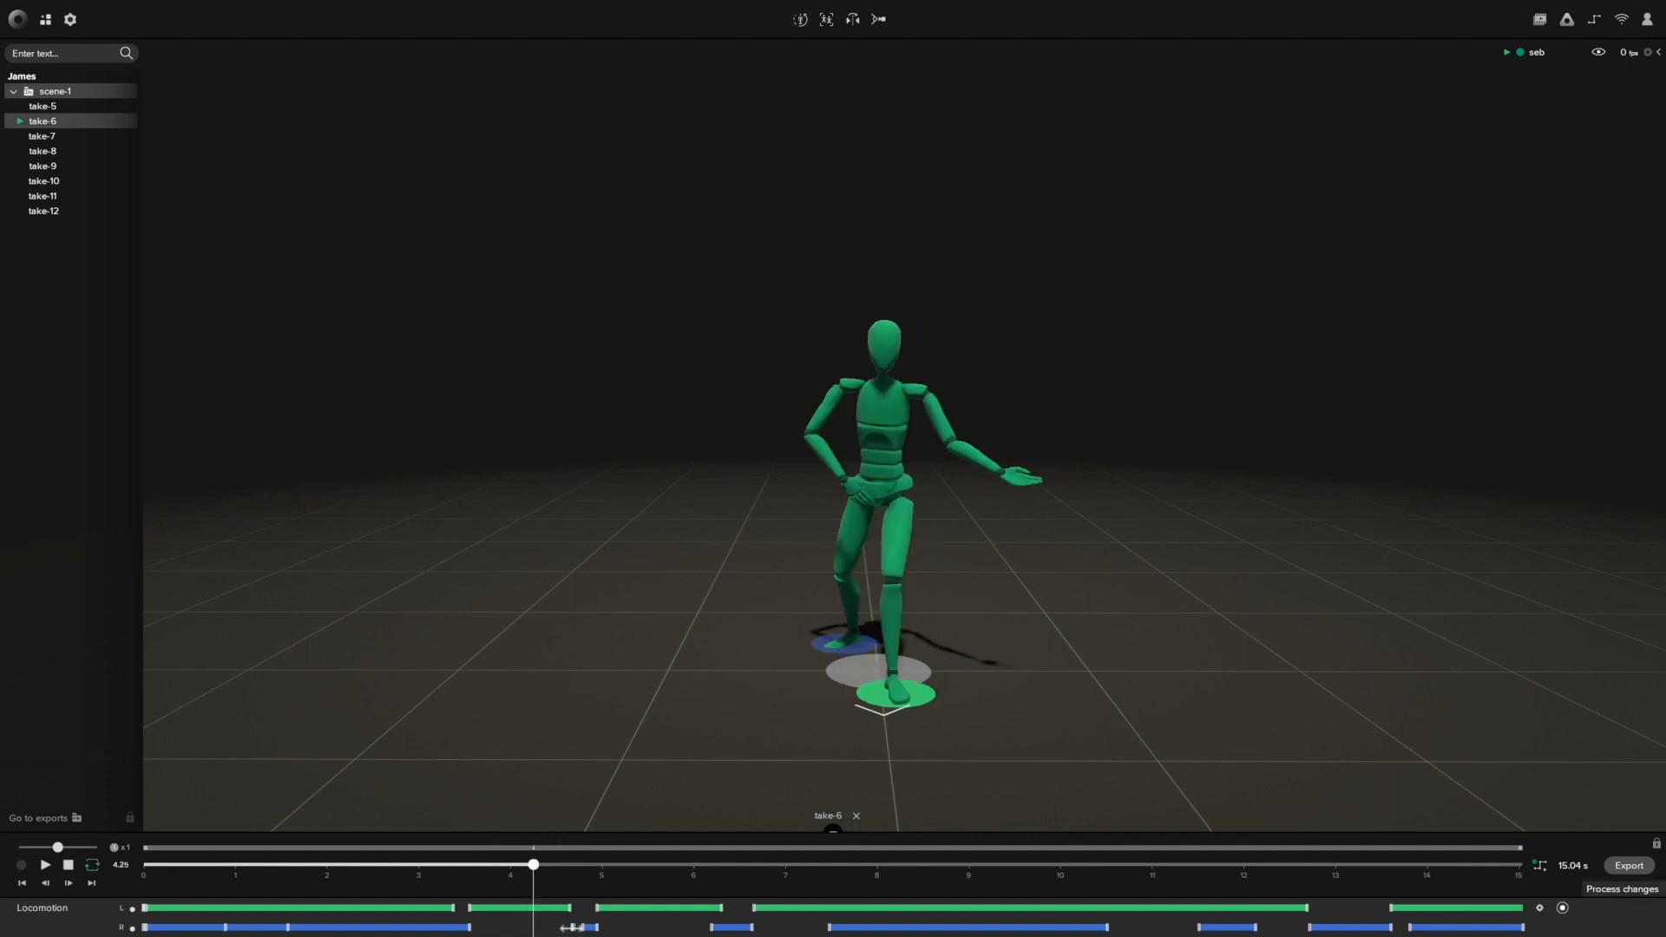
left_click_drag(571, 928, 533, 932)
left_click_drag(532, 866, 598, 885)
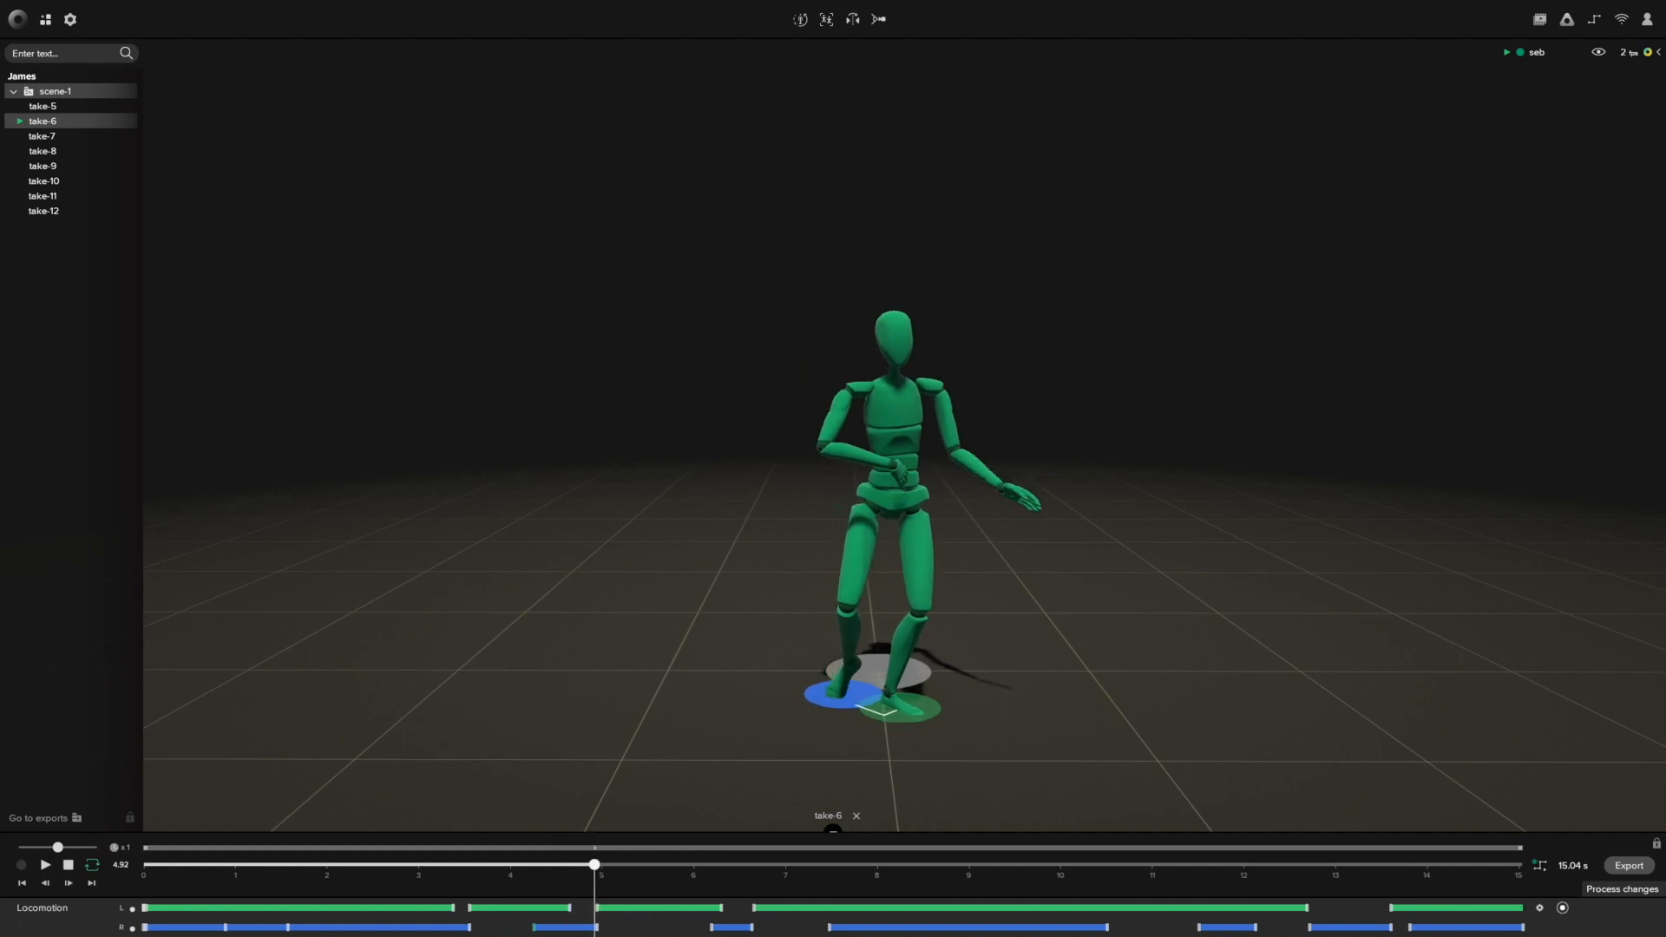
Step: Shorten the second left-foot contact to end at about 4.25 s and process the changes
left_click_drag(598, 866, 533, 862)
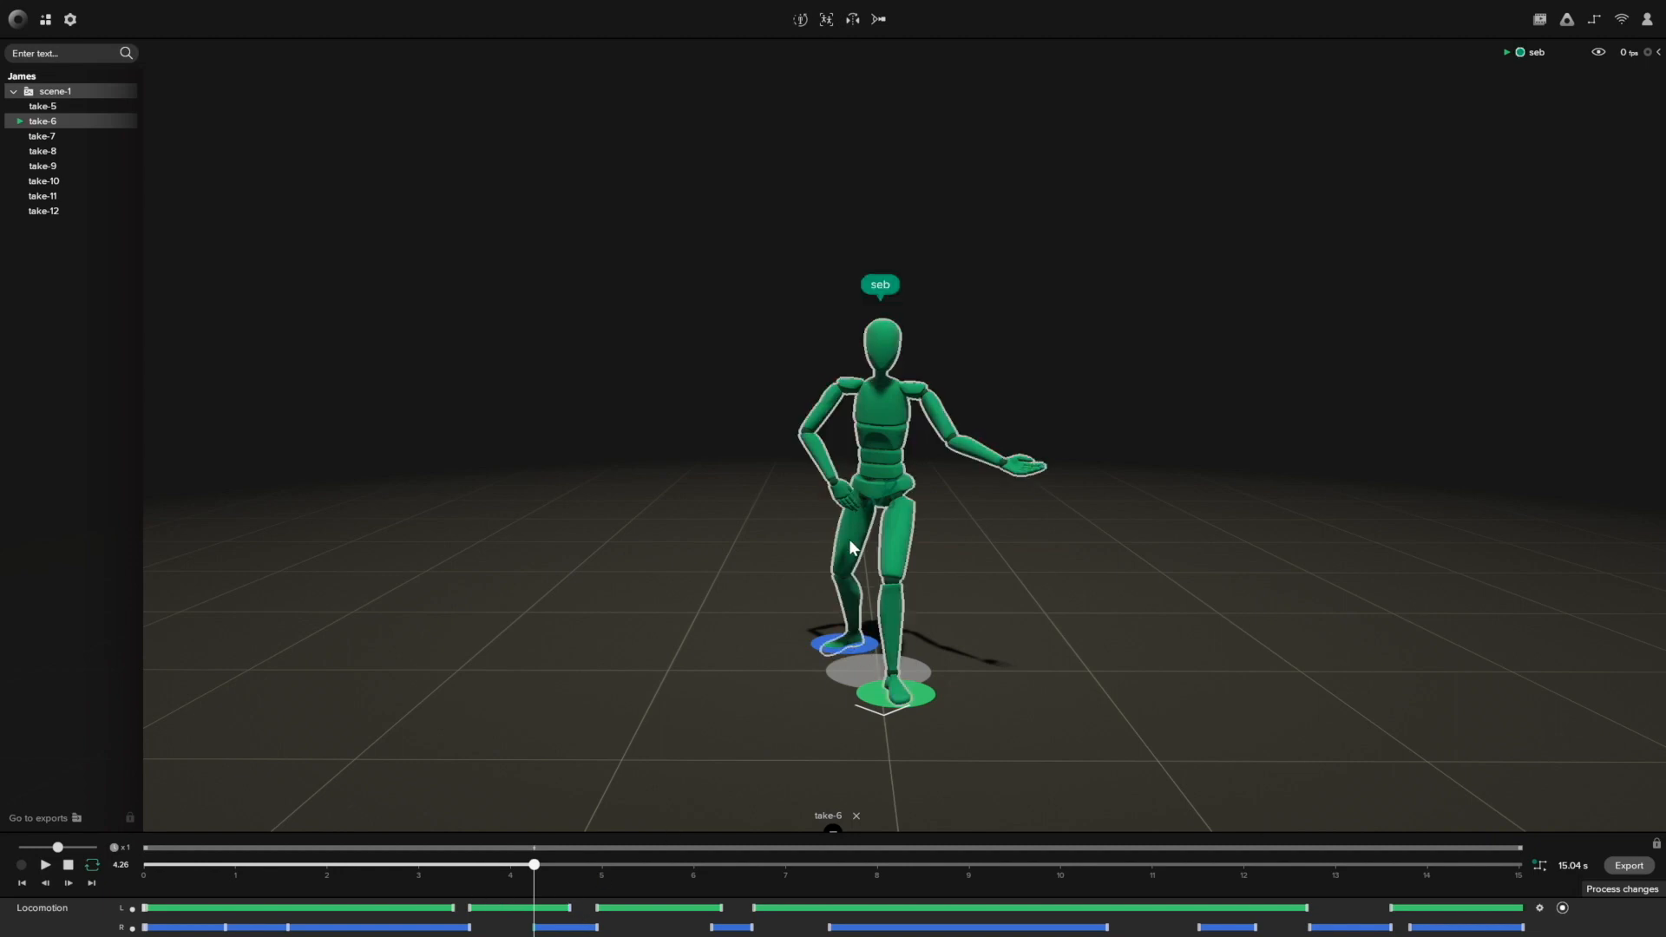
left_click_drag(571, 909, 534, 909)
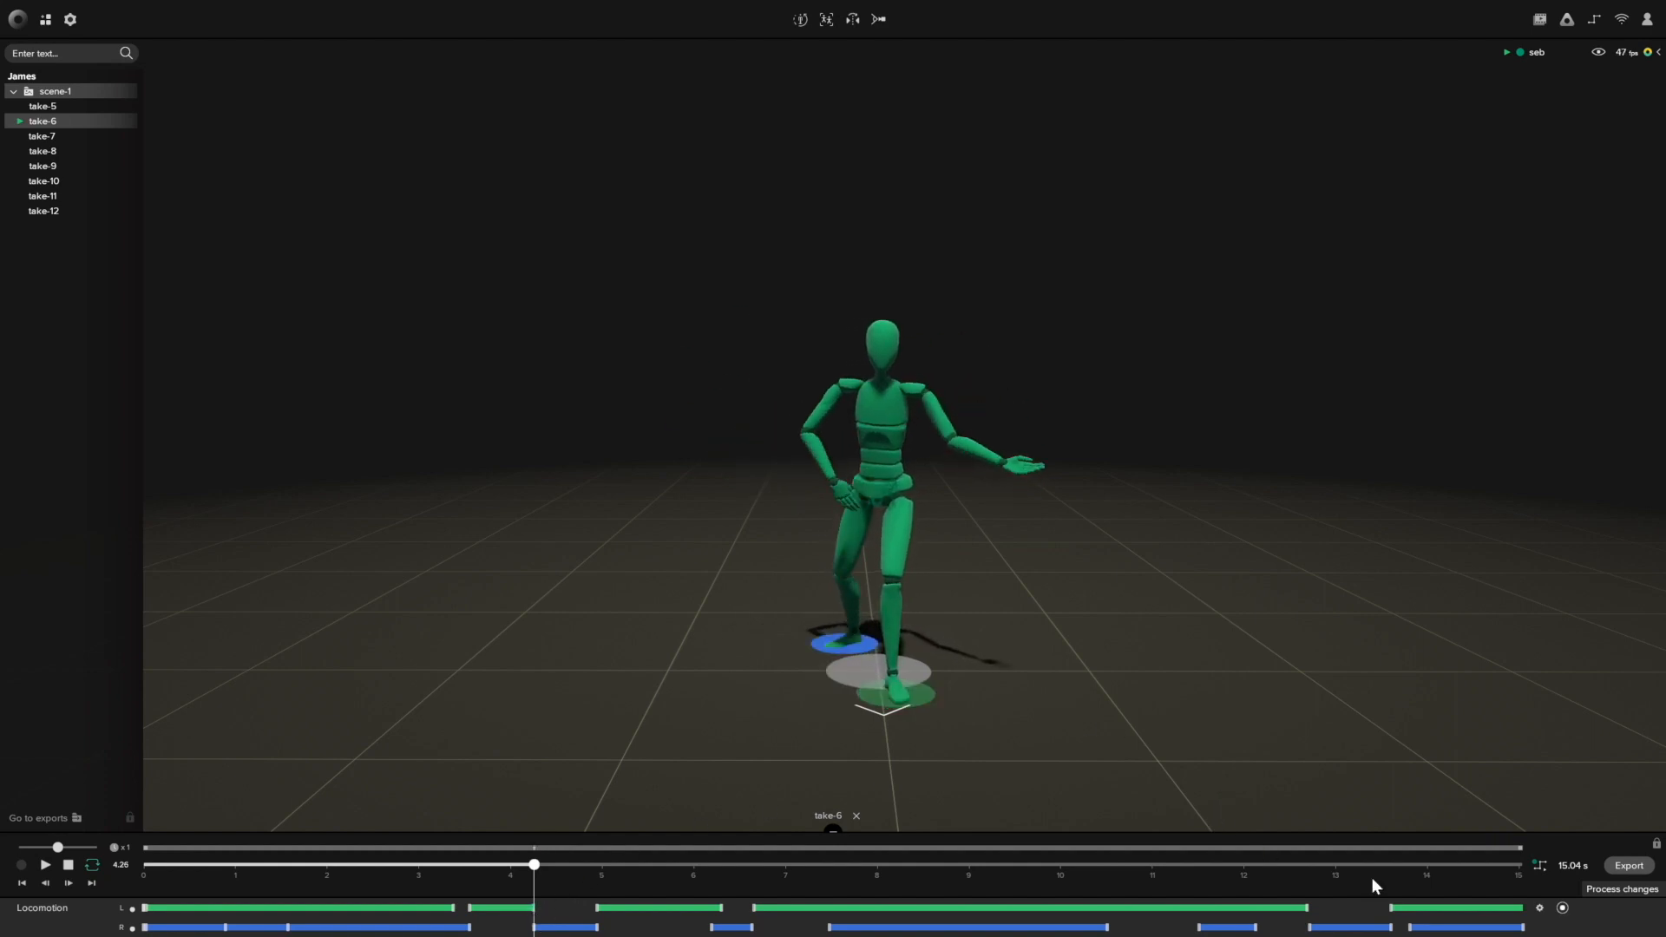
left_click(1624, 891)
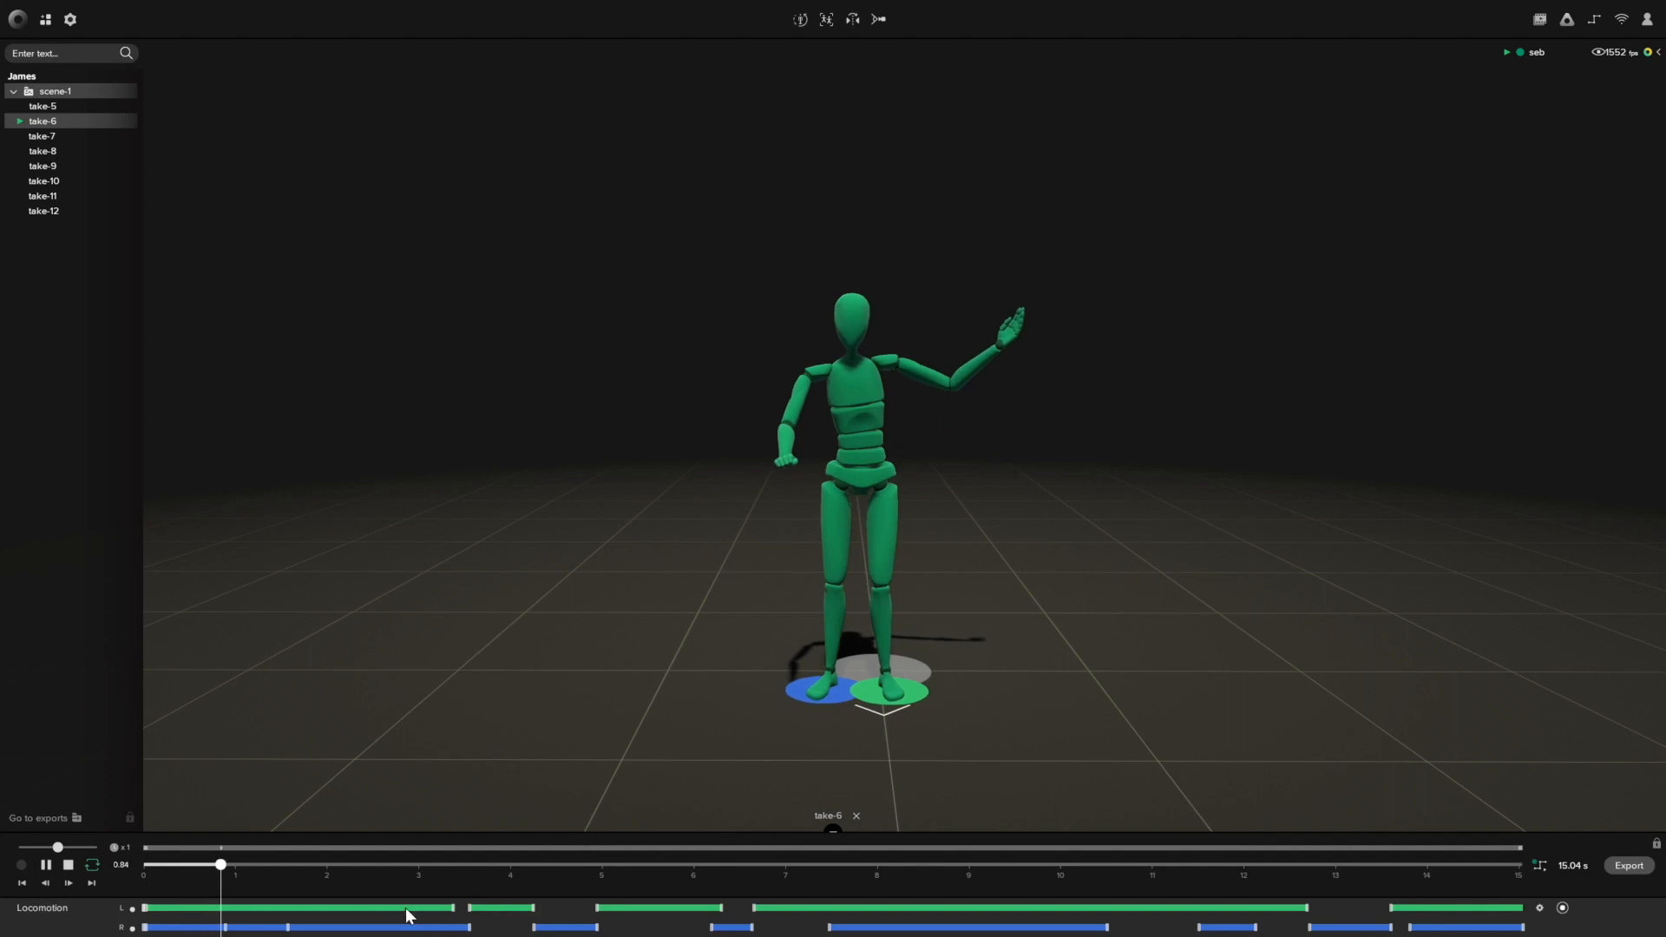
Step: Enable the Foot IK filter for take-6
left_click_drag(465, 870, 330, 917)
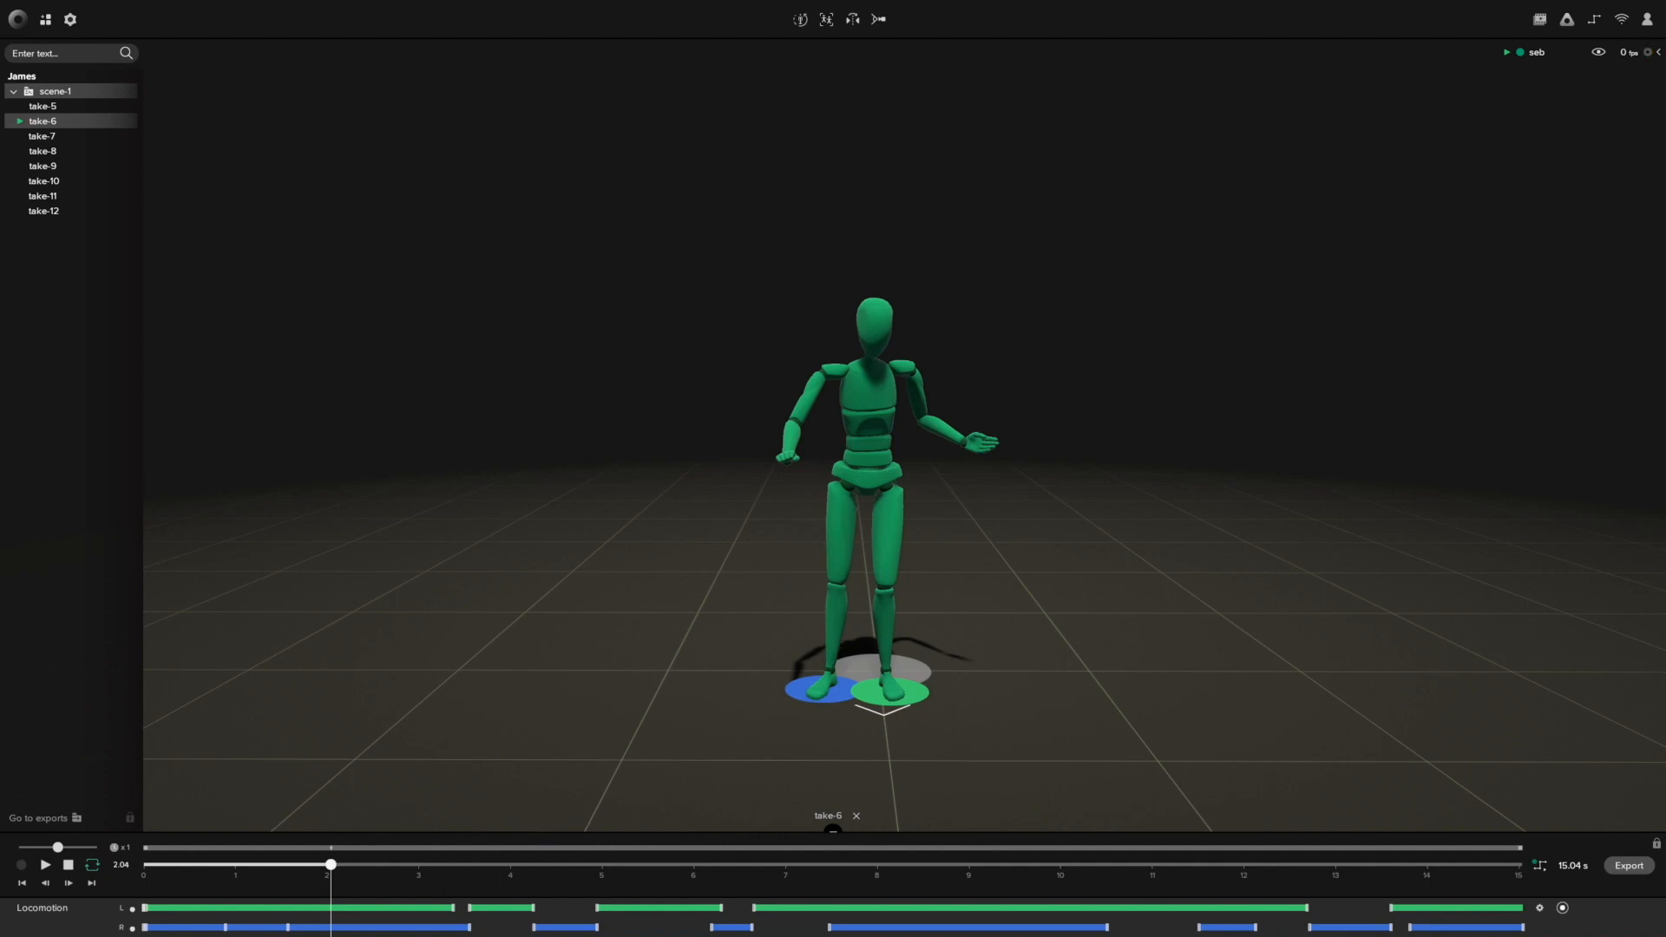
left_click(1540, 867)
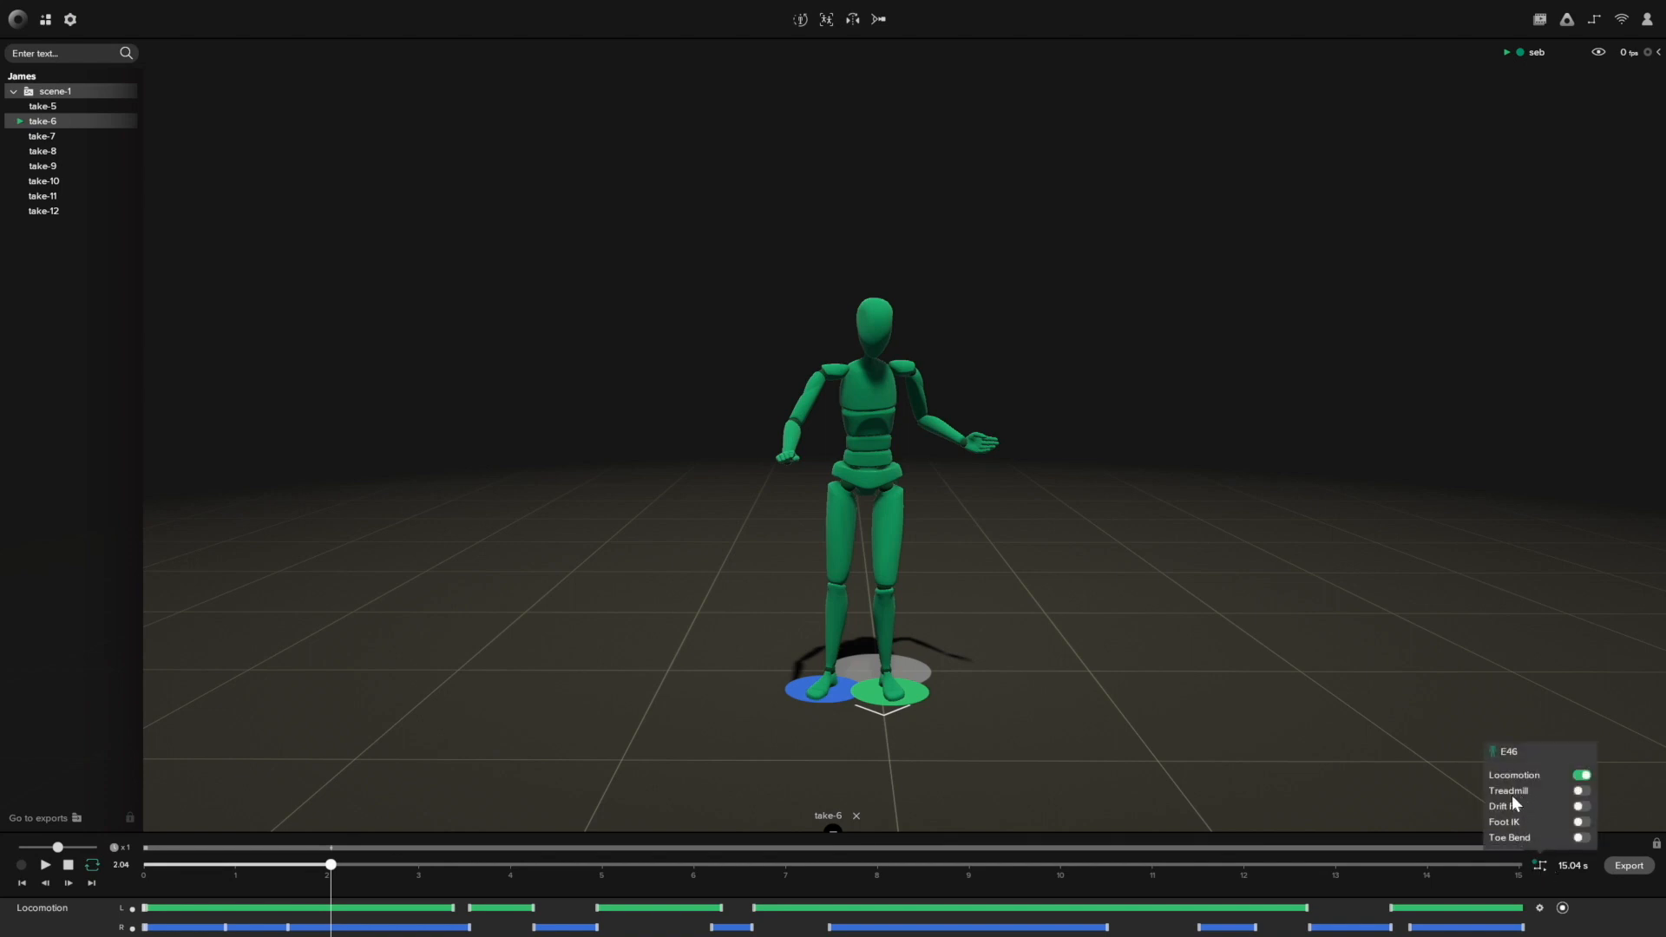
left_click(1581, 821)
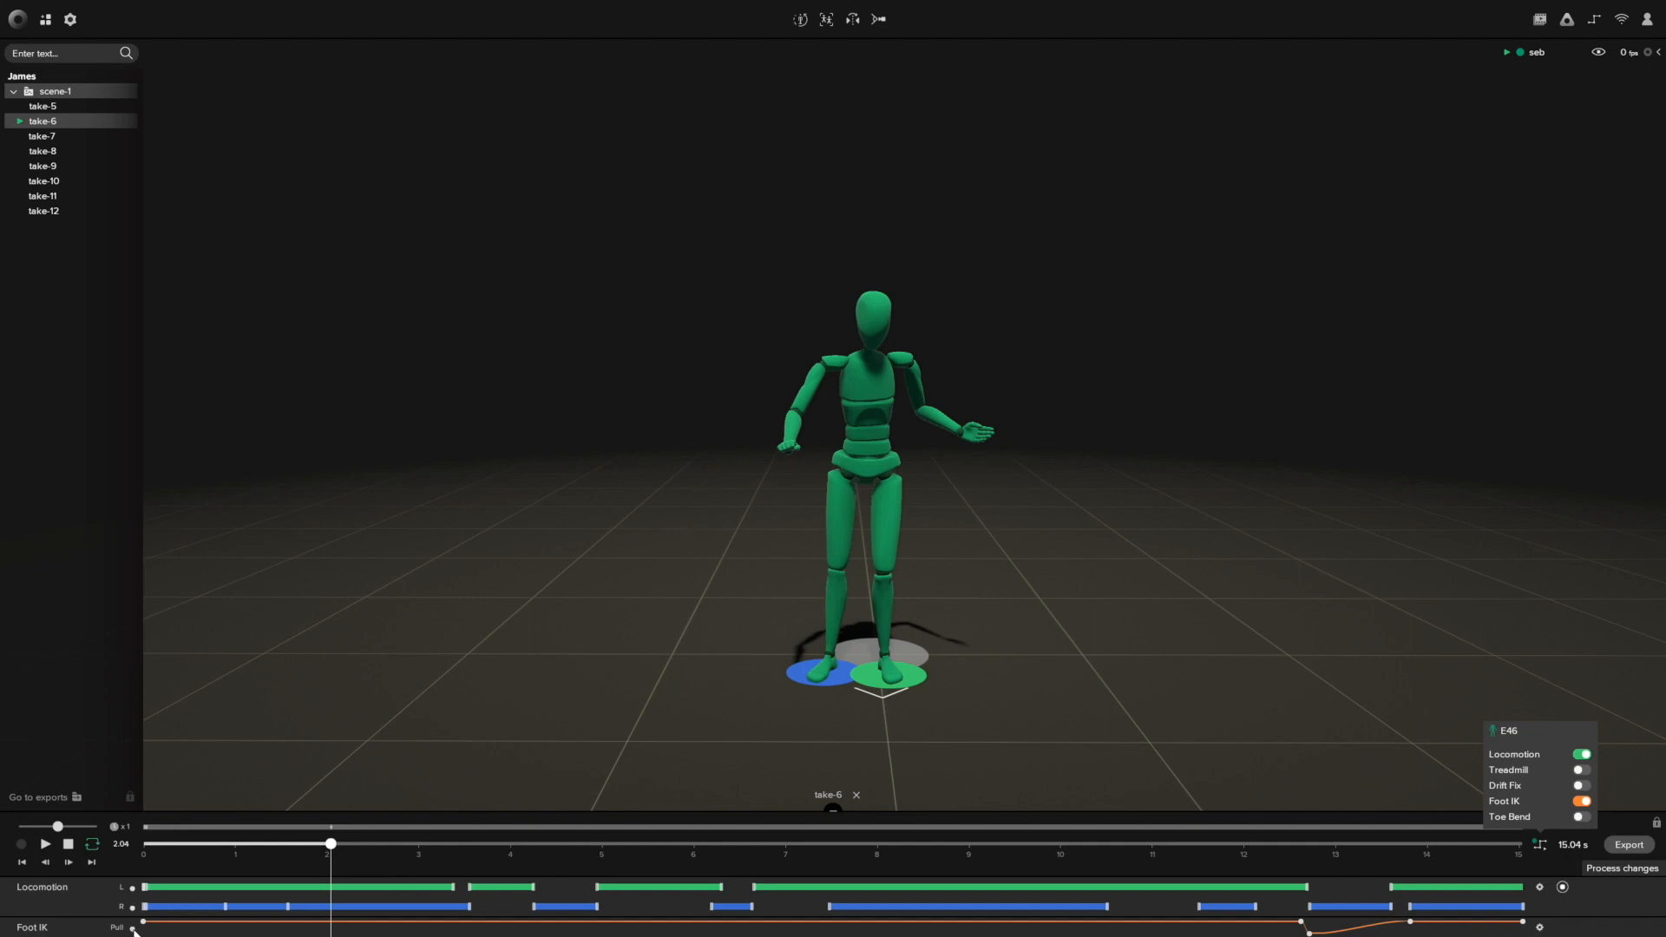
Step: Try an extra Foot IK pull keyframe at about 2.06 s by lowering and raising it, and delete it
left_click_drag(331, 844, 333, 846)
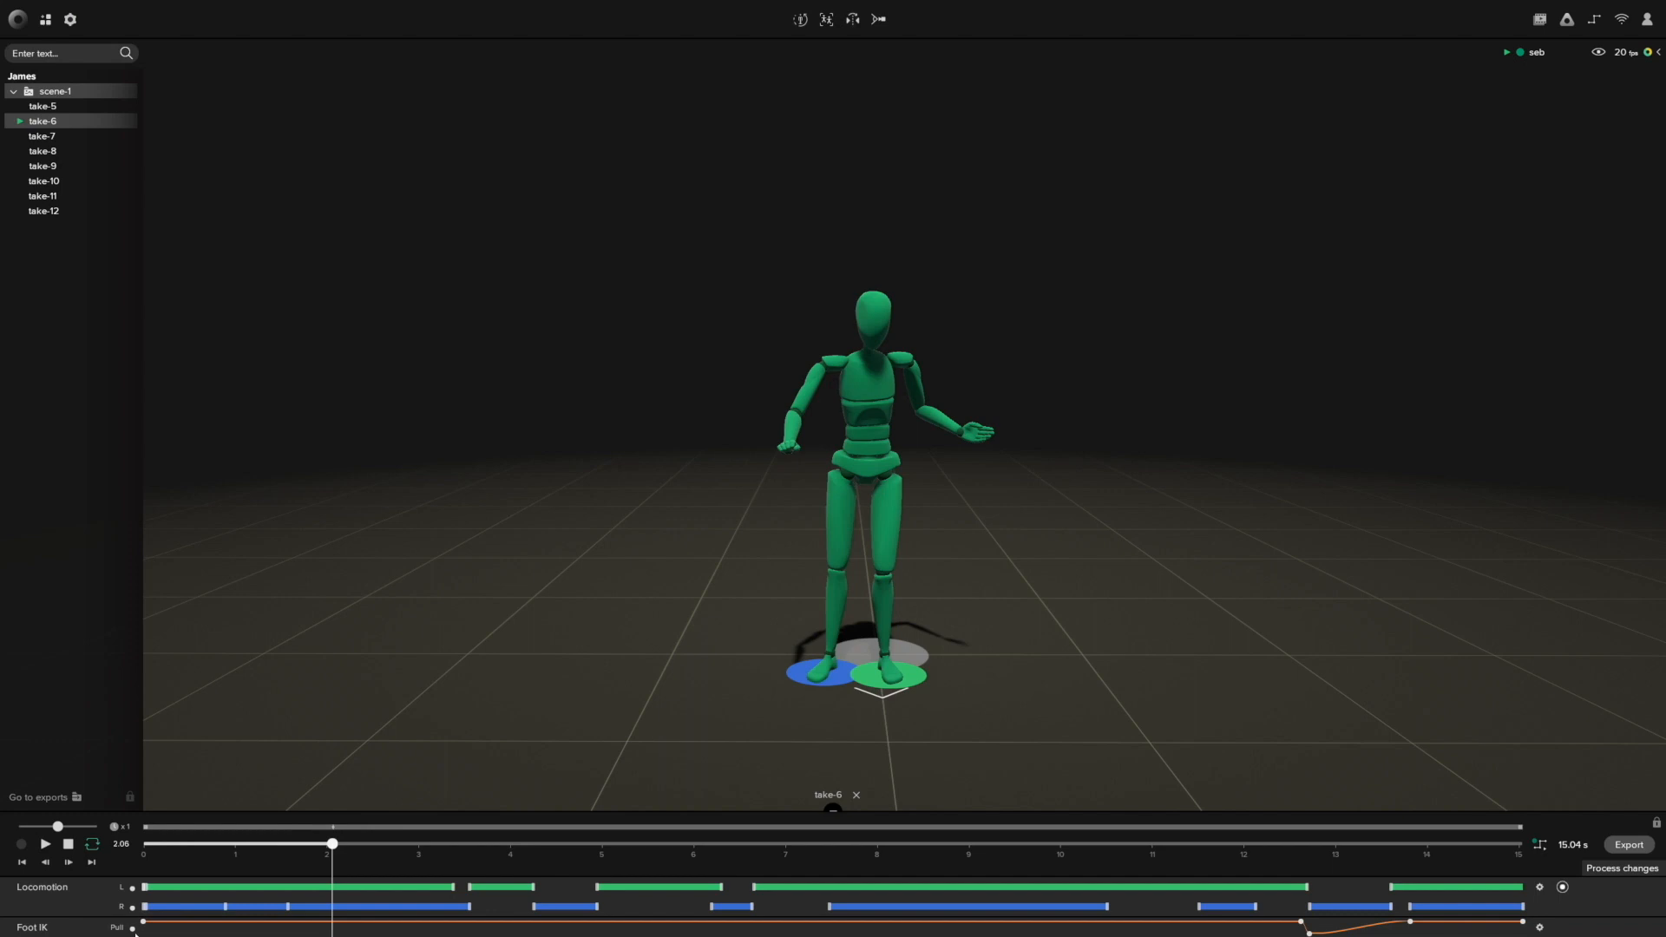
left_click_drag(332, 843, 242, 845)
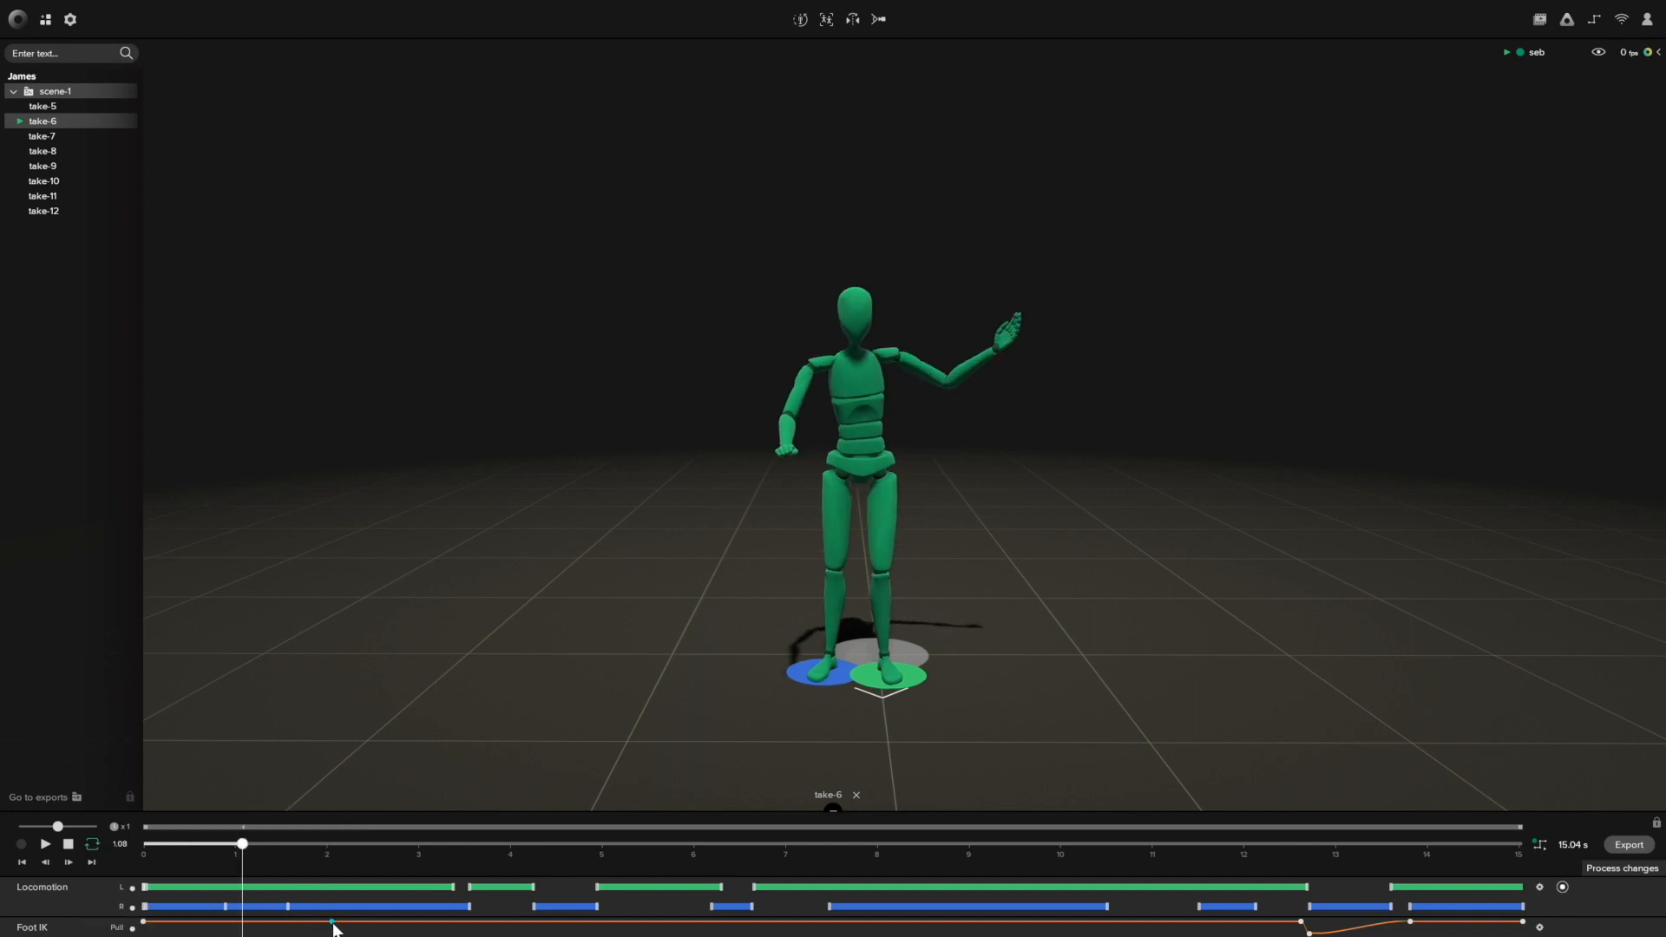
left_click_drag(332, 922, 334, 935)
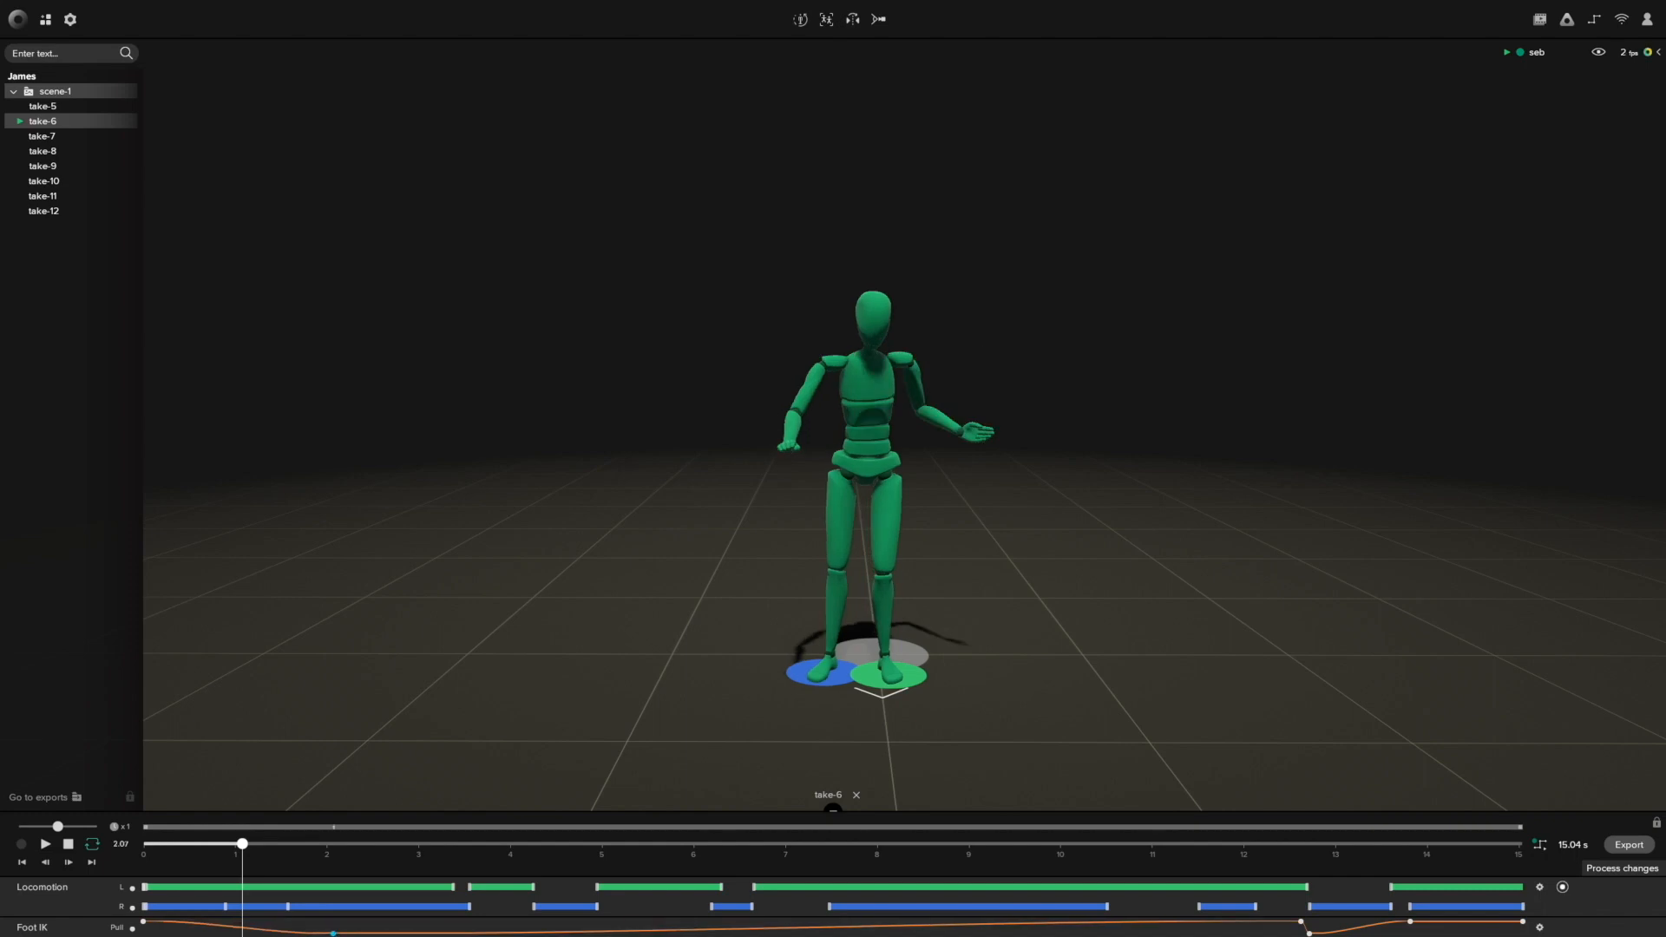
mouse_move(332, 933)
left_mouse_down()
mouse_move(346, 918)
mouse_move(319, 920)
left_mouse_up()
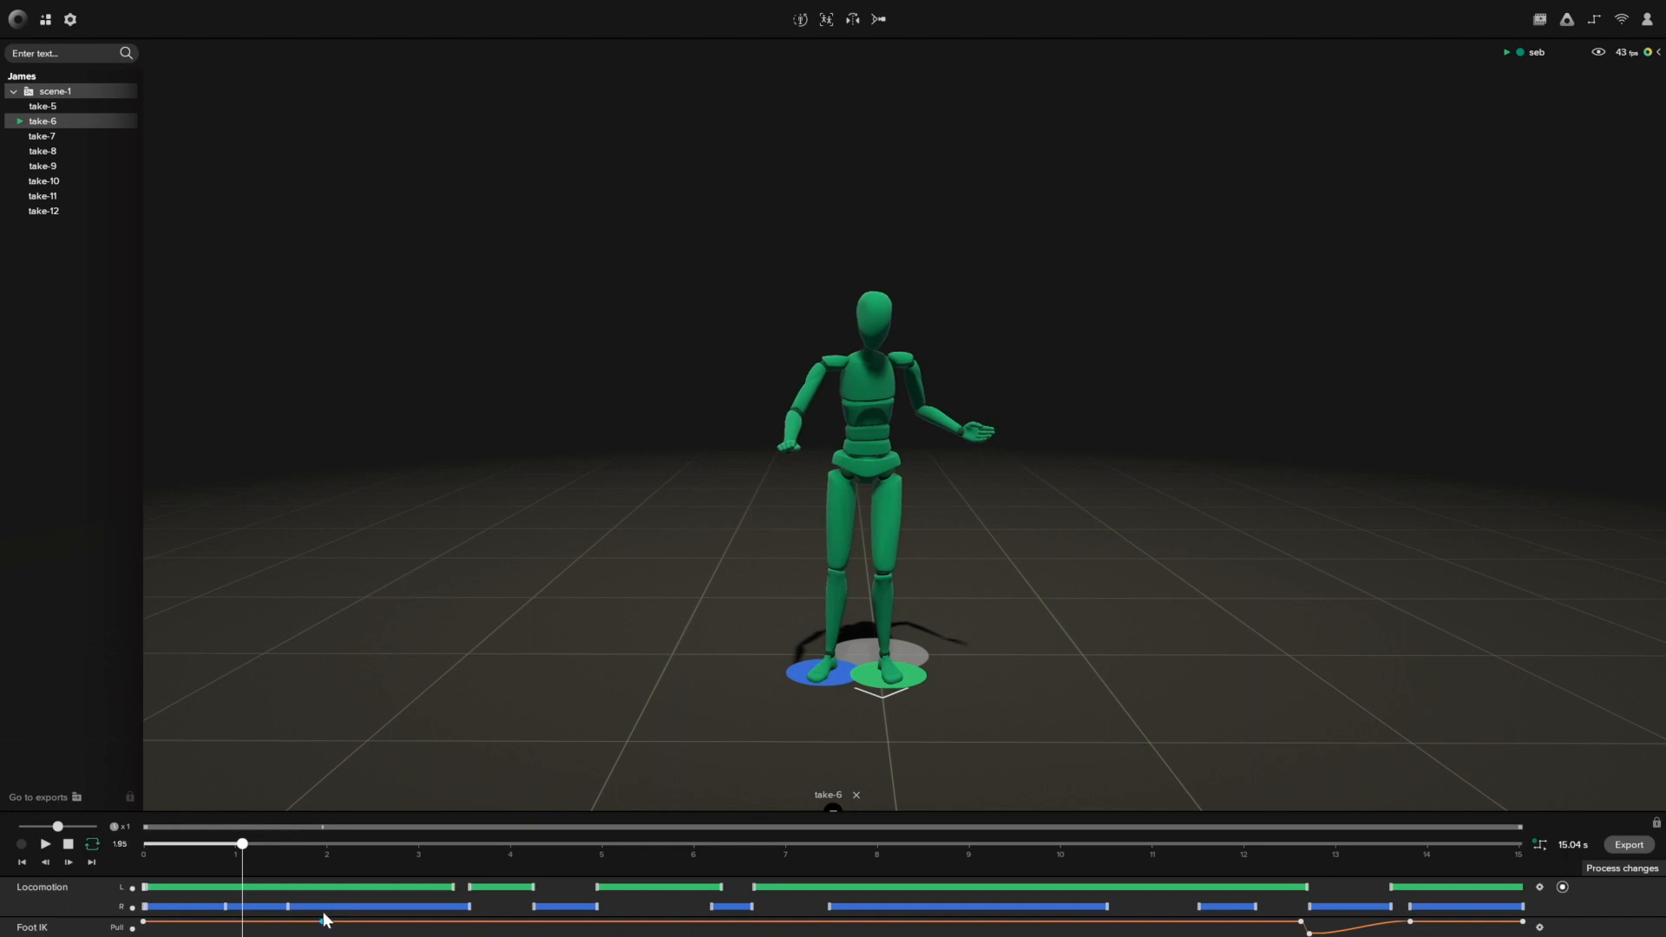
key("Delete")
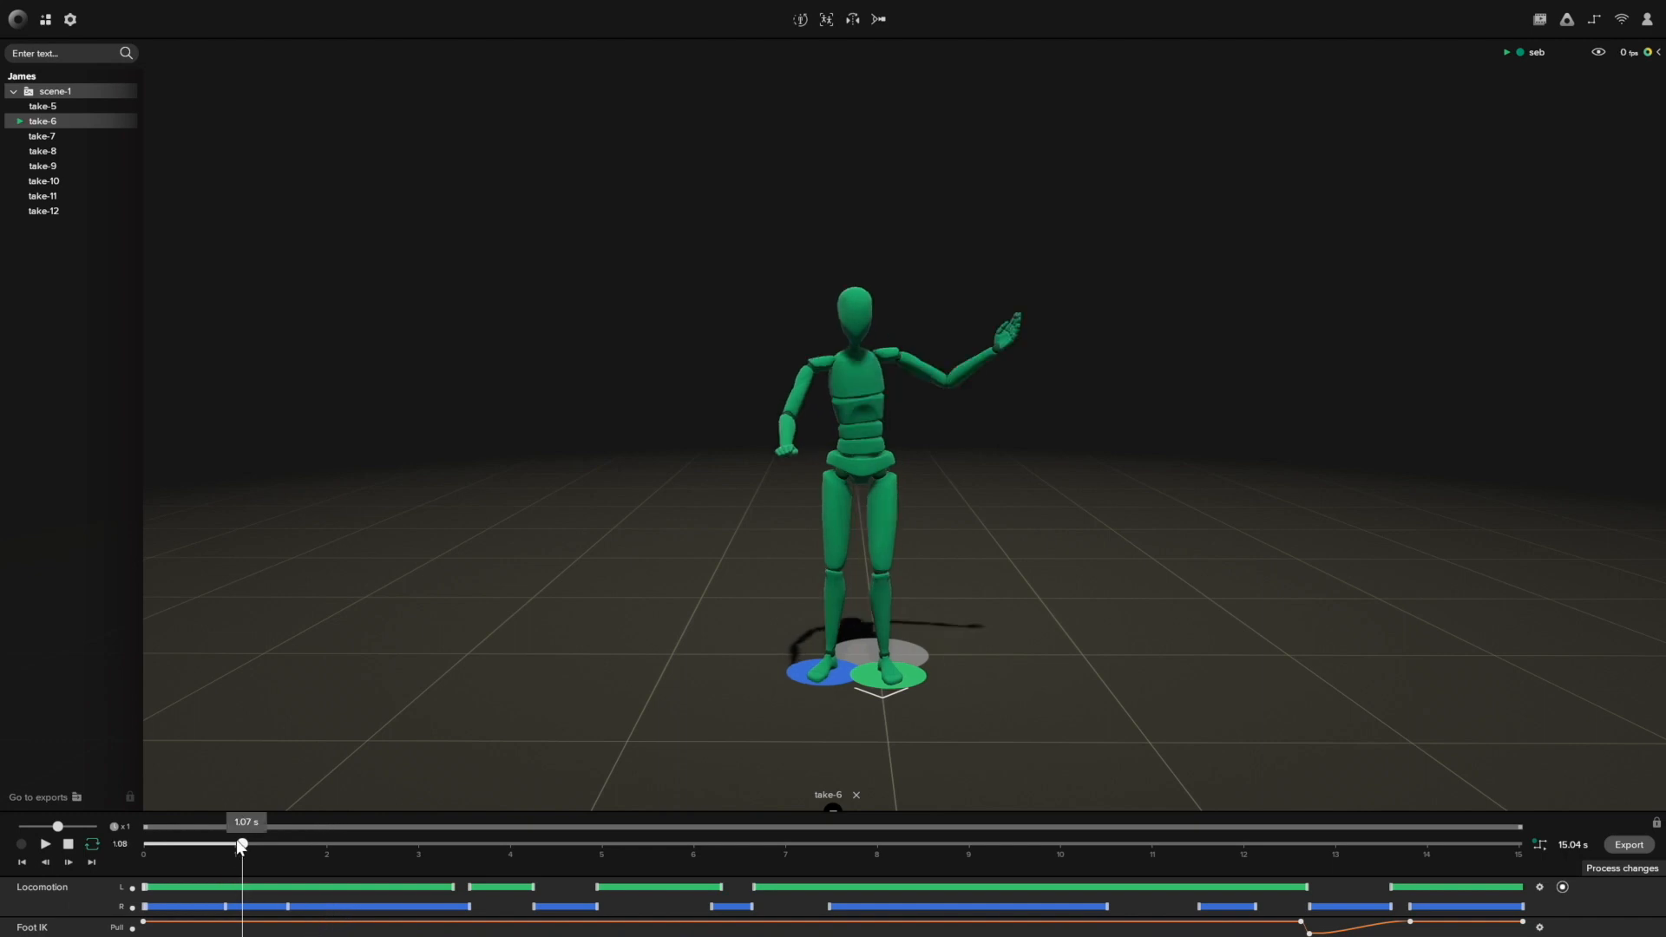
Step: Process the Foot IK changes and review the foot motion up to about 2.83 s
left_click_drag(241, 846, 208, 846)
left_click_drag(148, 844, 173, 873)
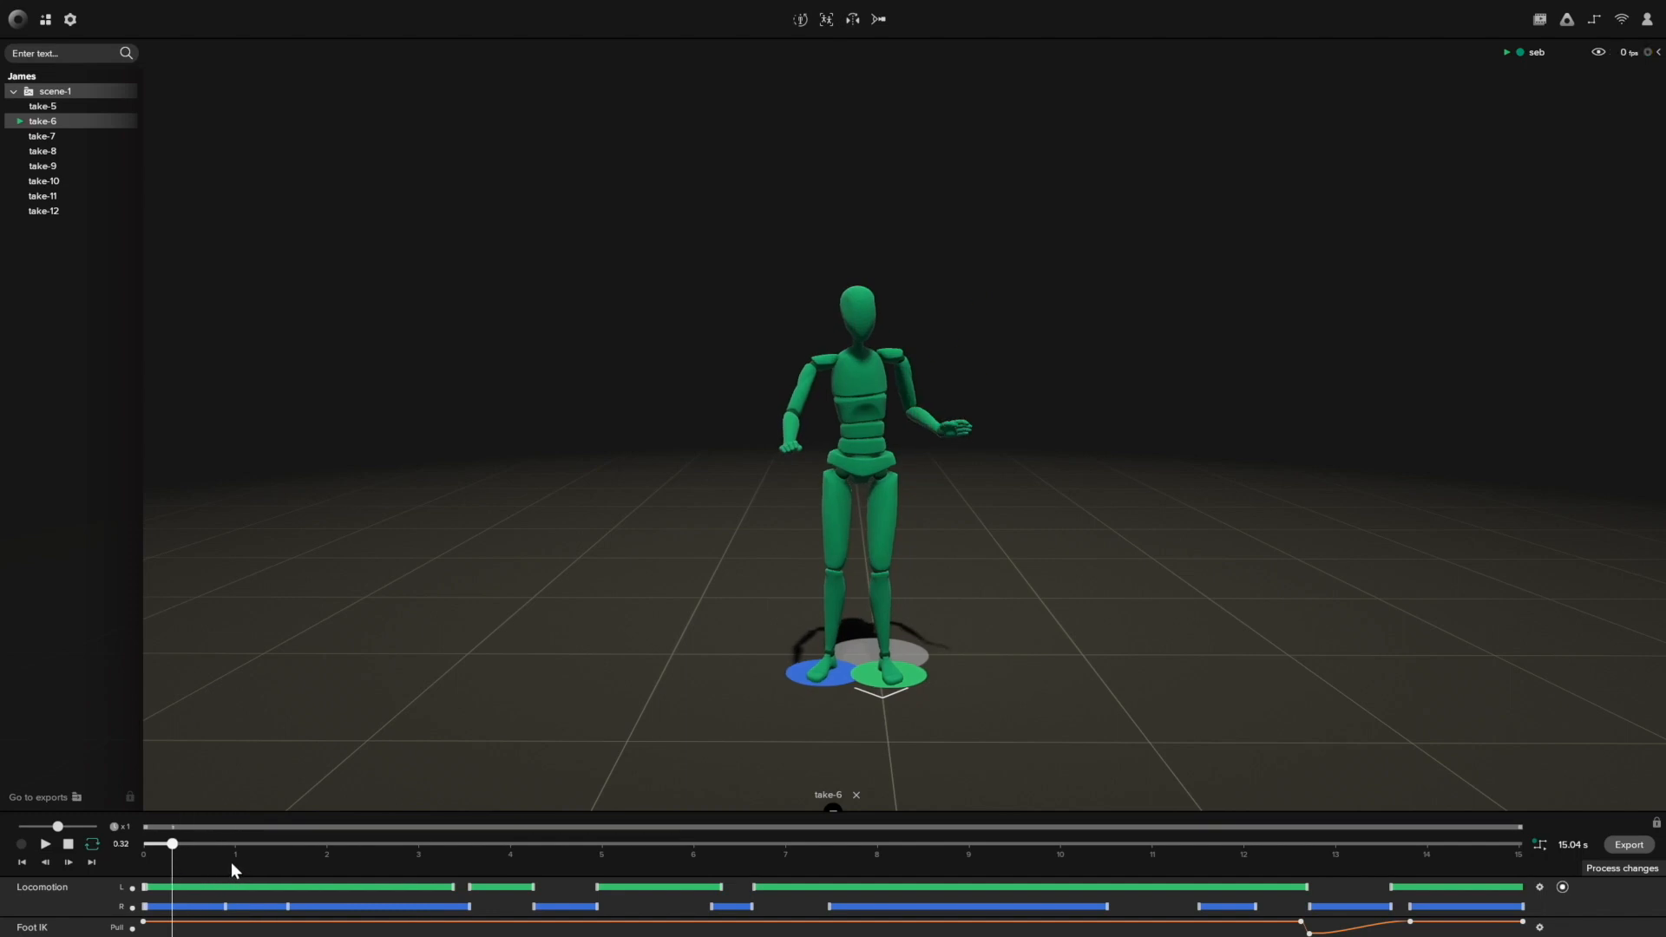
mouse_move(172, 857)
left_mouse_down()
mouse_move(226, 851)
mouse_move(193, 847)
left_mouse_up()
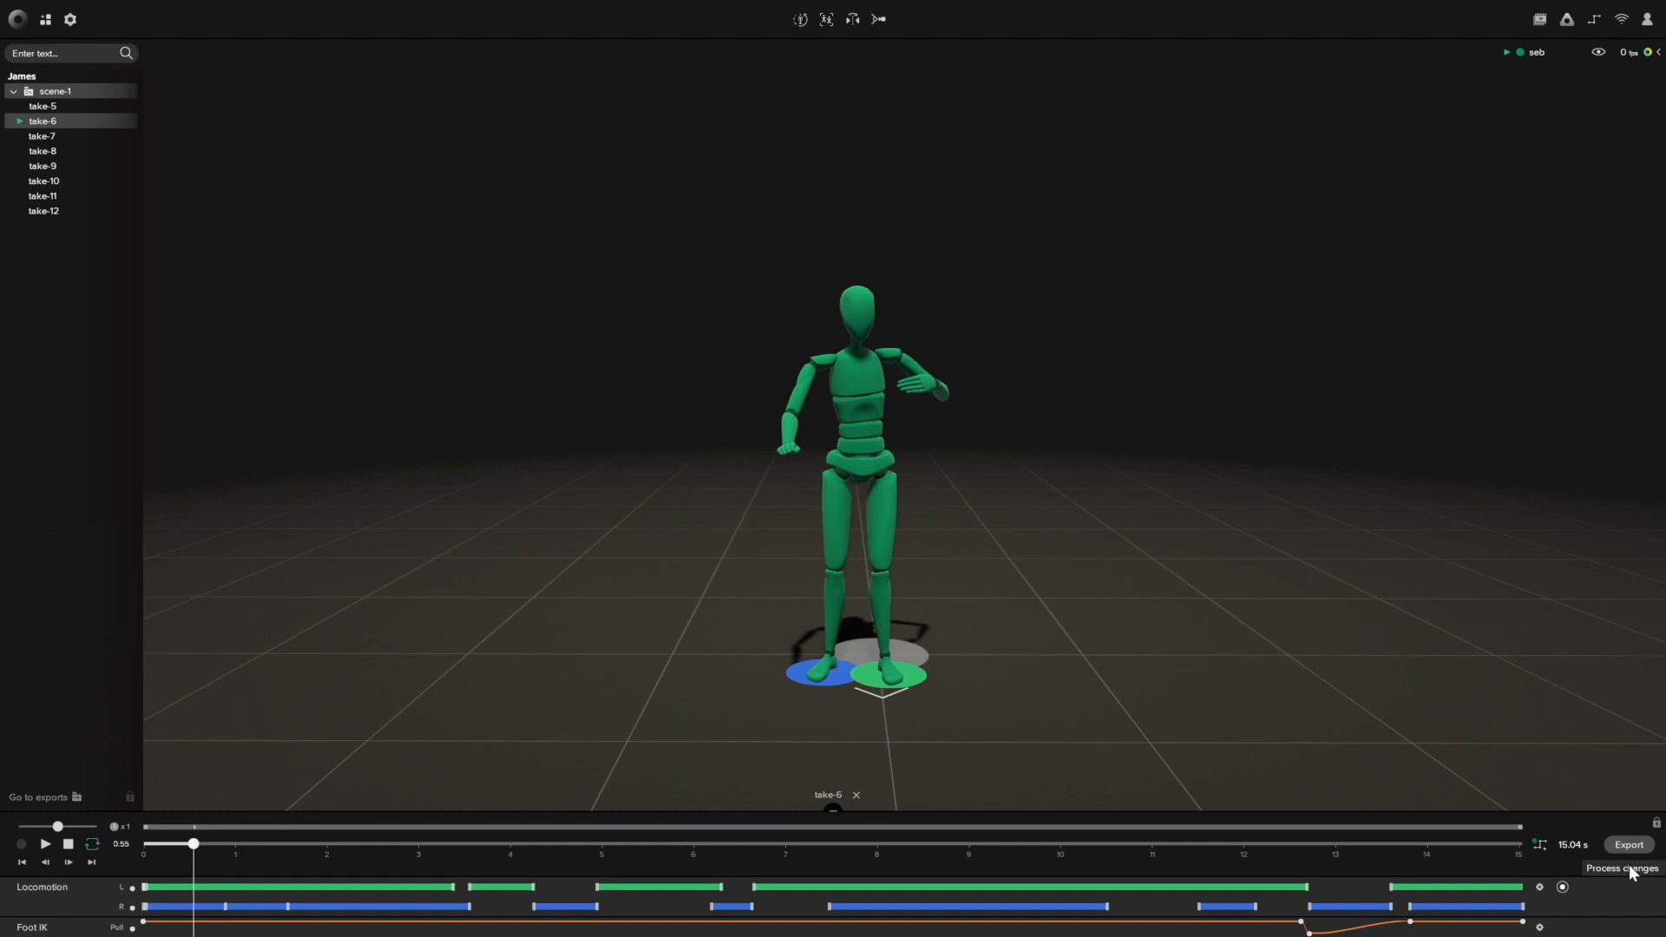
key("space")
left_click_drag(180, 857, 399, 879)
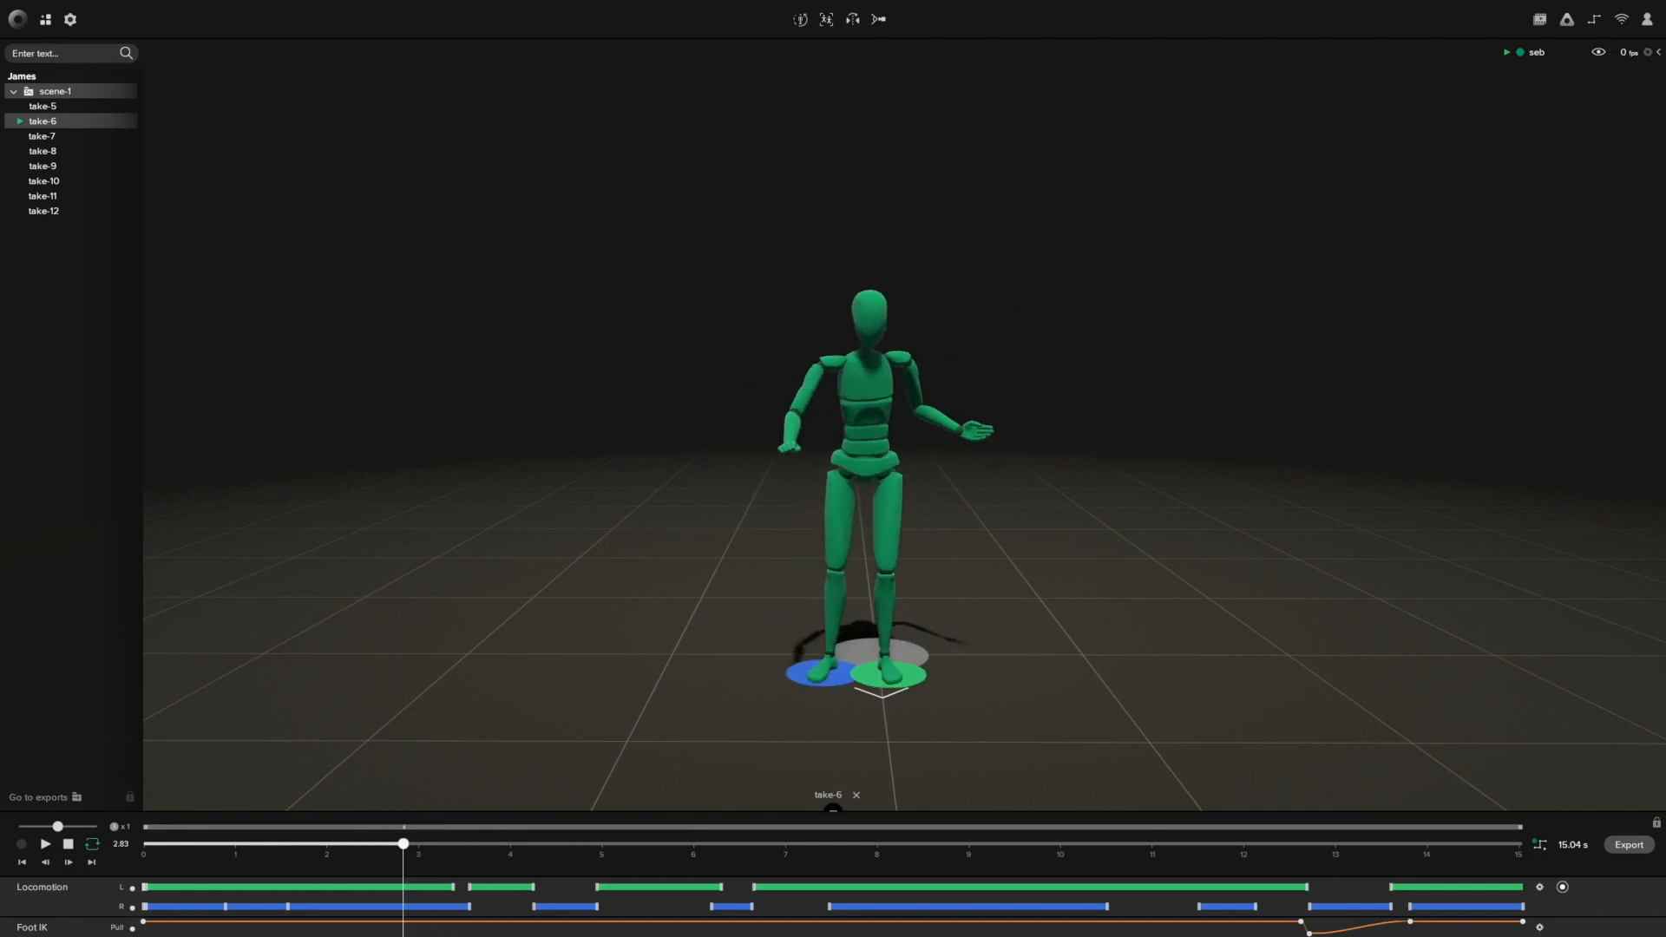
Step: Open the Foot IK settings and review the foot motion from about 2.83 s to about 4.59 s
left_click(1539, 927)
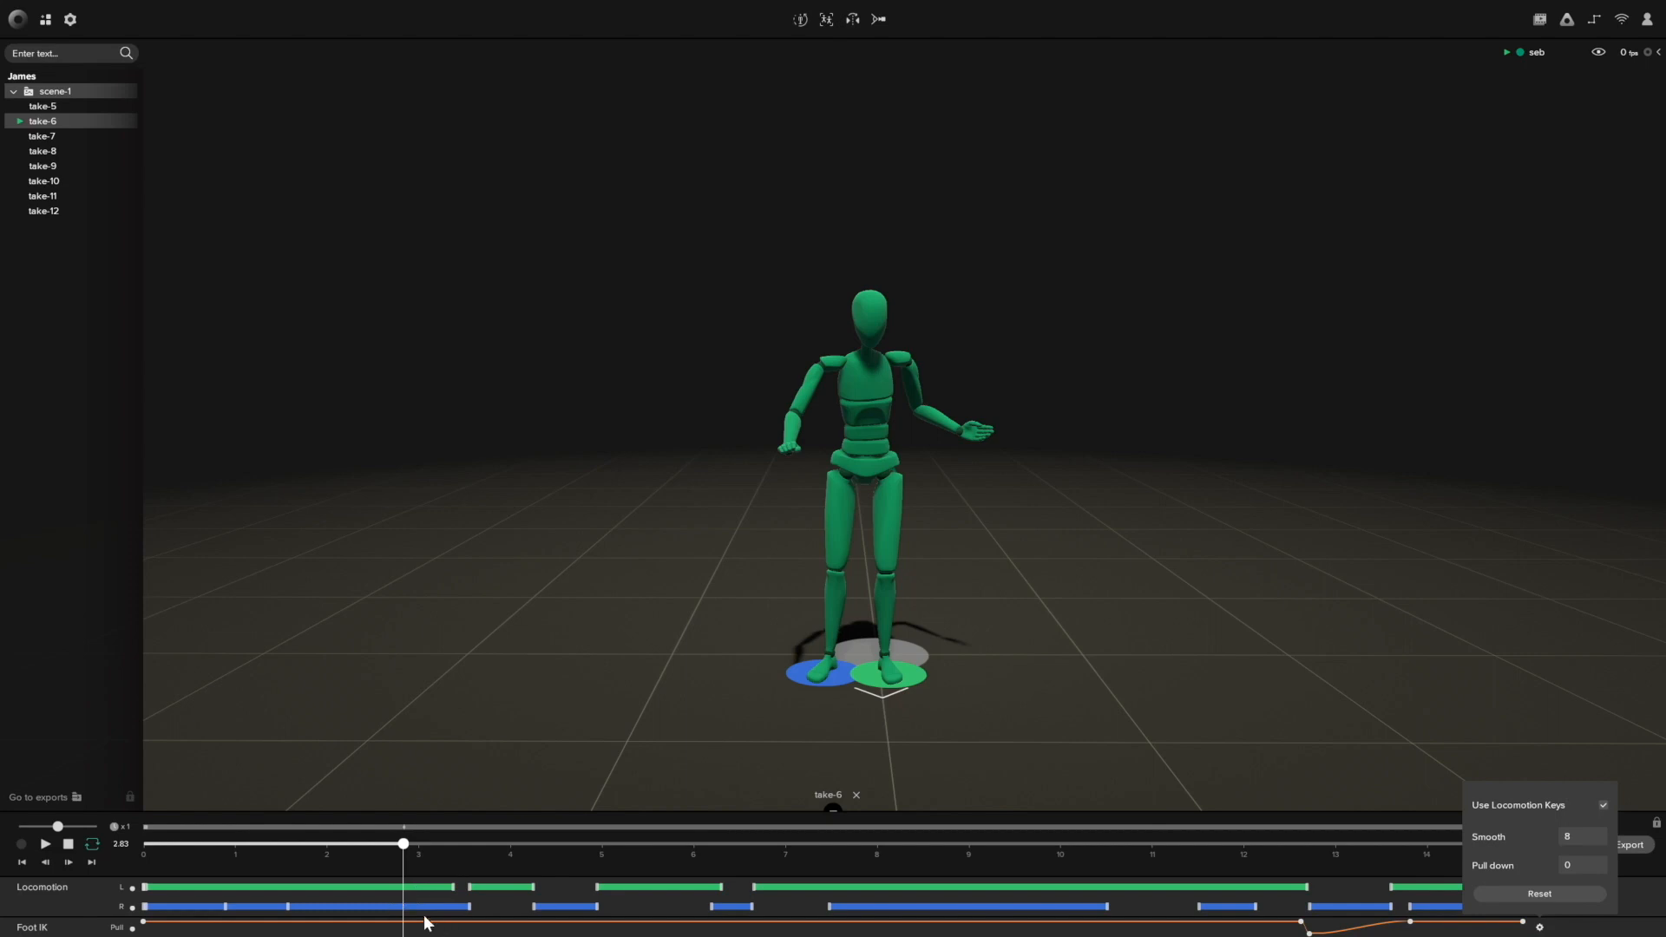
left_click(404, 846)
left_click_drag(421, 847, 510, 898)
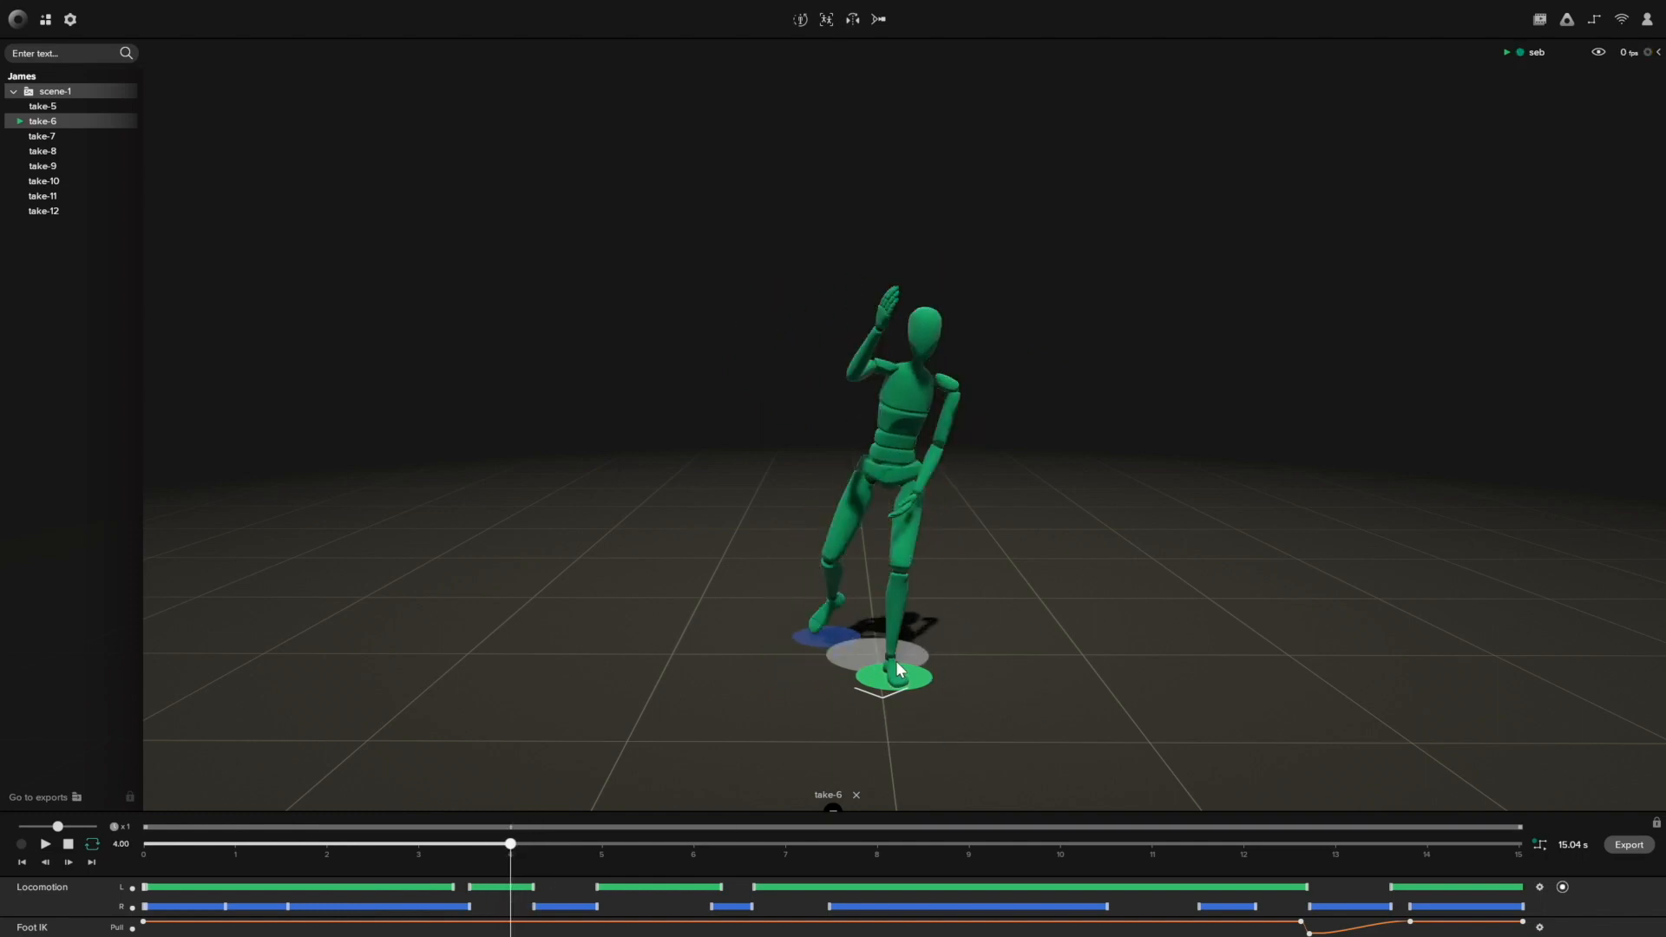
left_click_drag(510, 847, 564, 878)
Step: Try a Foot IK pull-down value of 0.50 and check the pose back near 0.21 s
left_click(1542, 927)
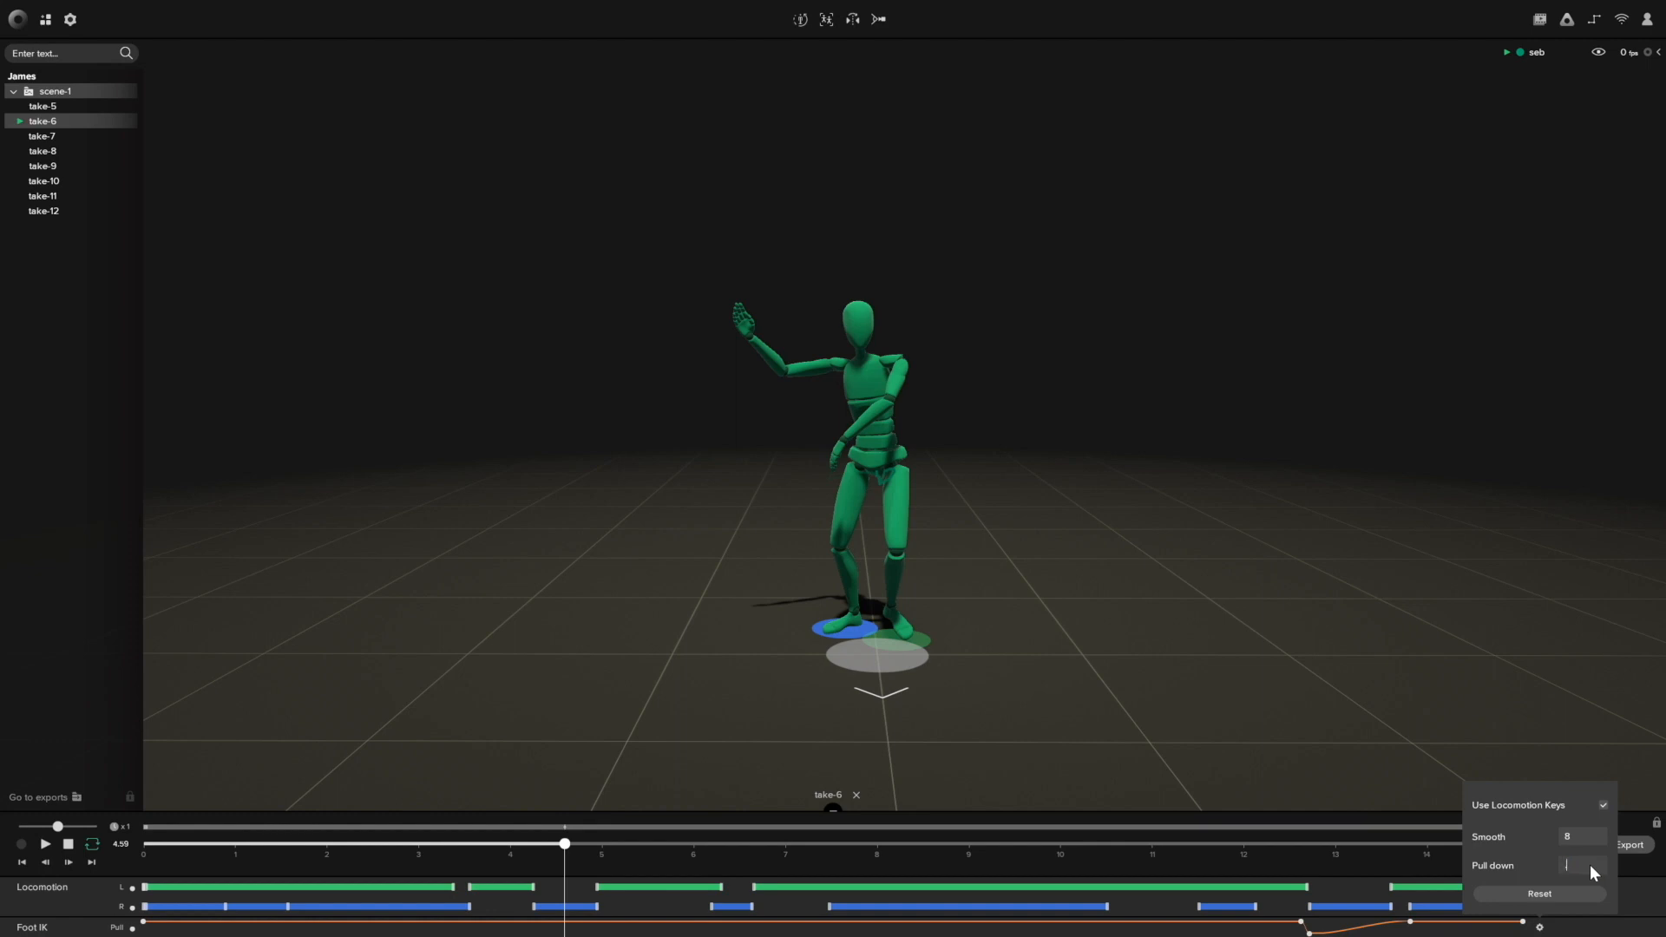
key("Return")
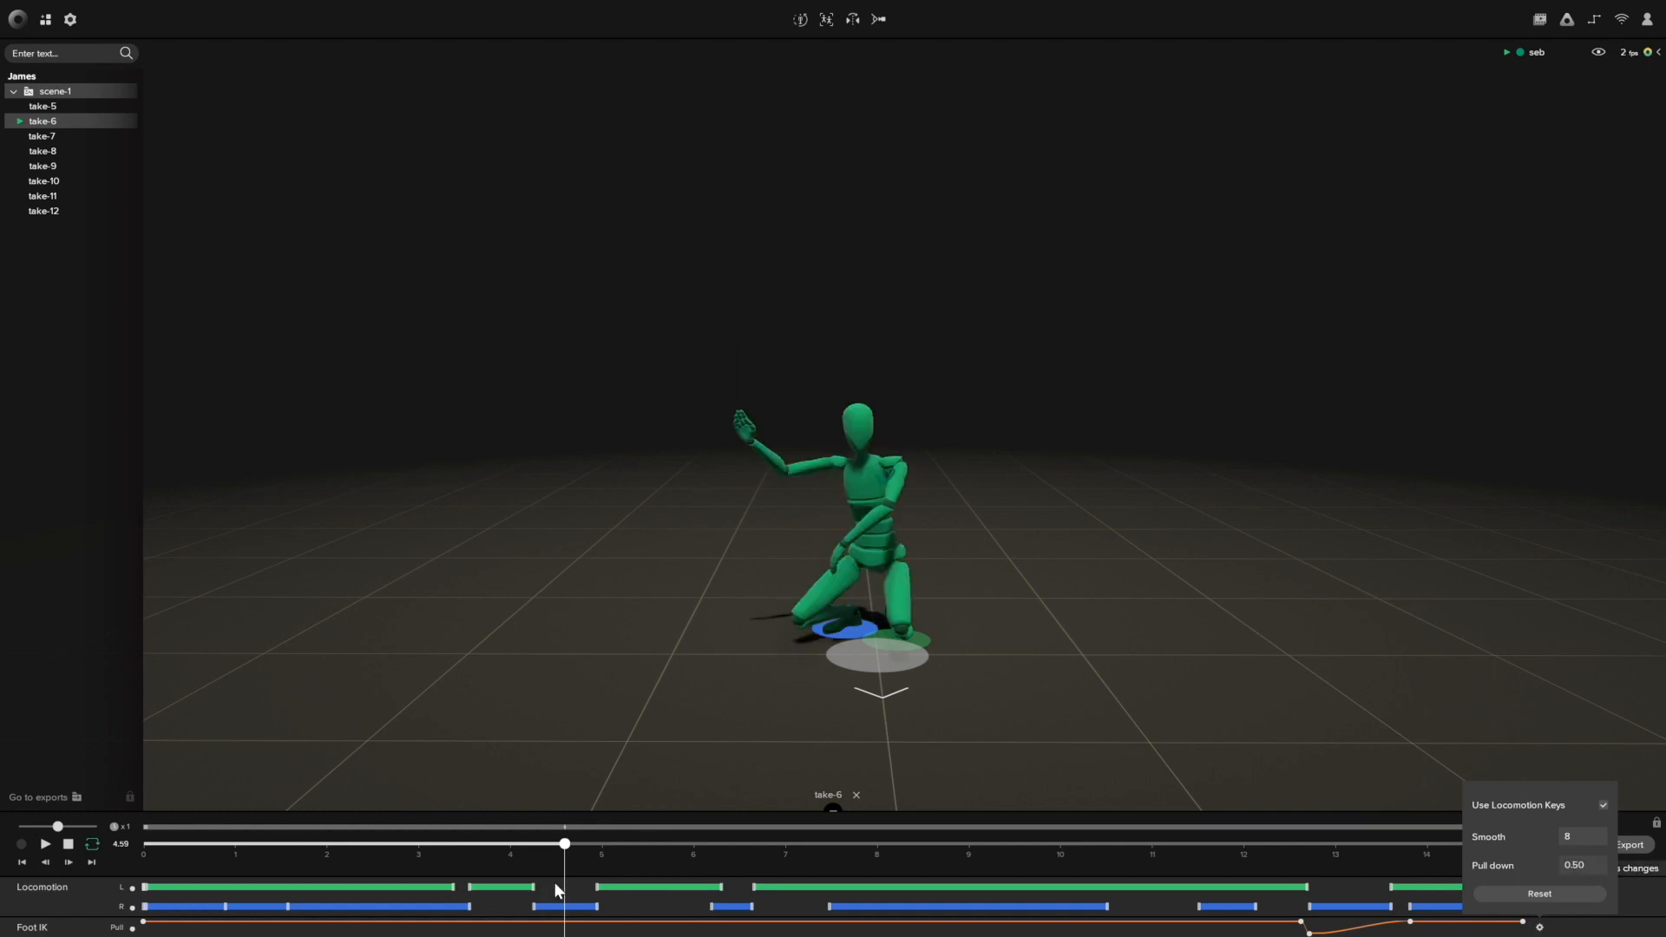
left_click_drag(549, 843, 170, 877)
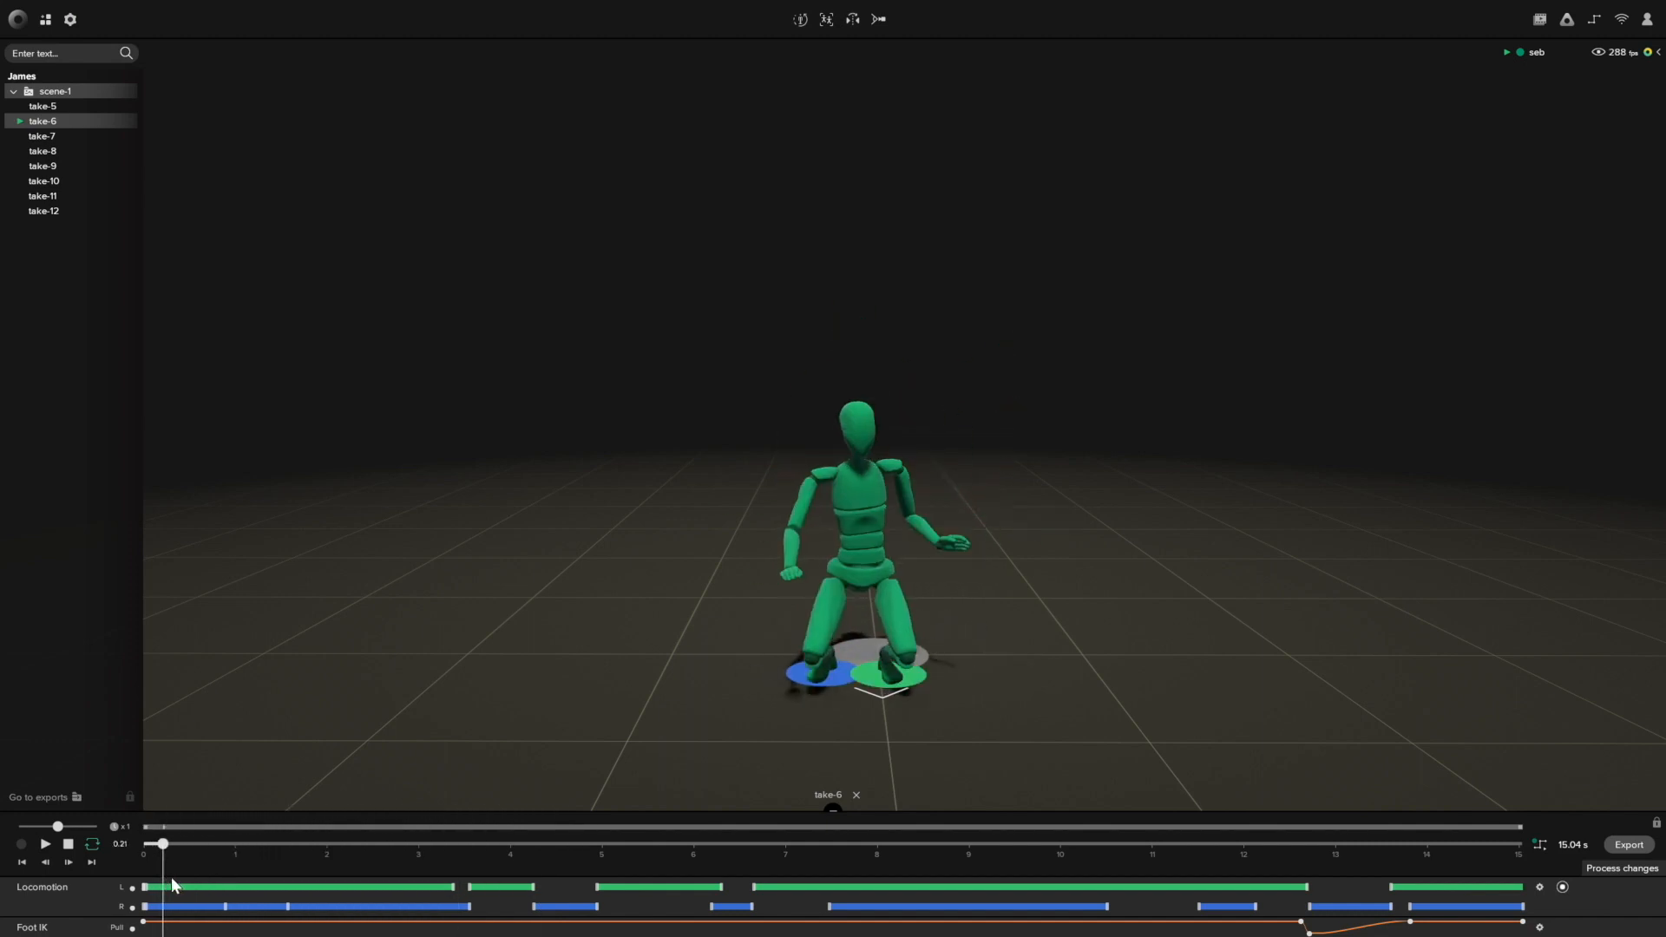
Step: Try a Foot IK pull-down value of 0.20 and check the pose at about 0.42 s
left_click(1540, 927)
left_click(1591, 867)
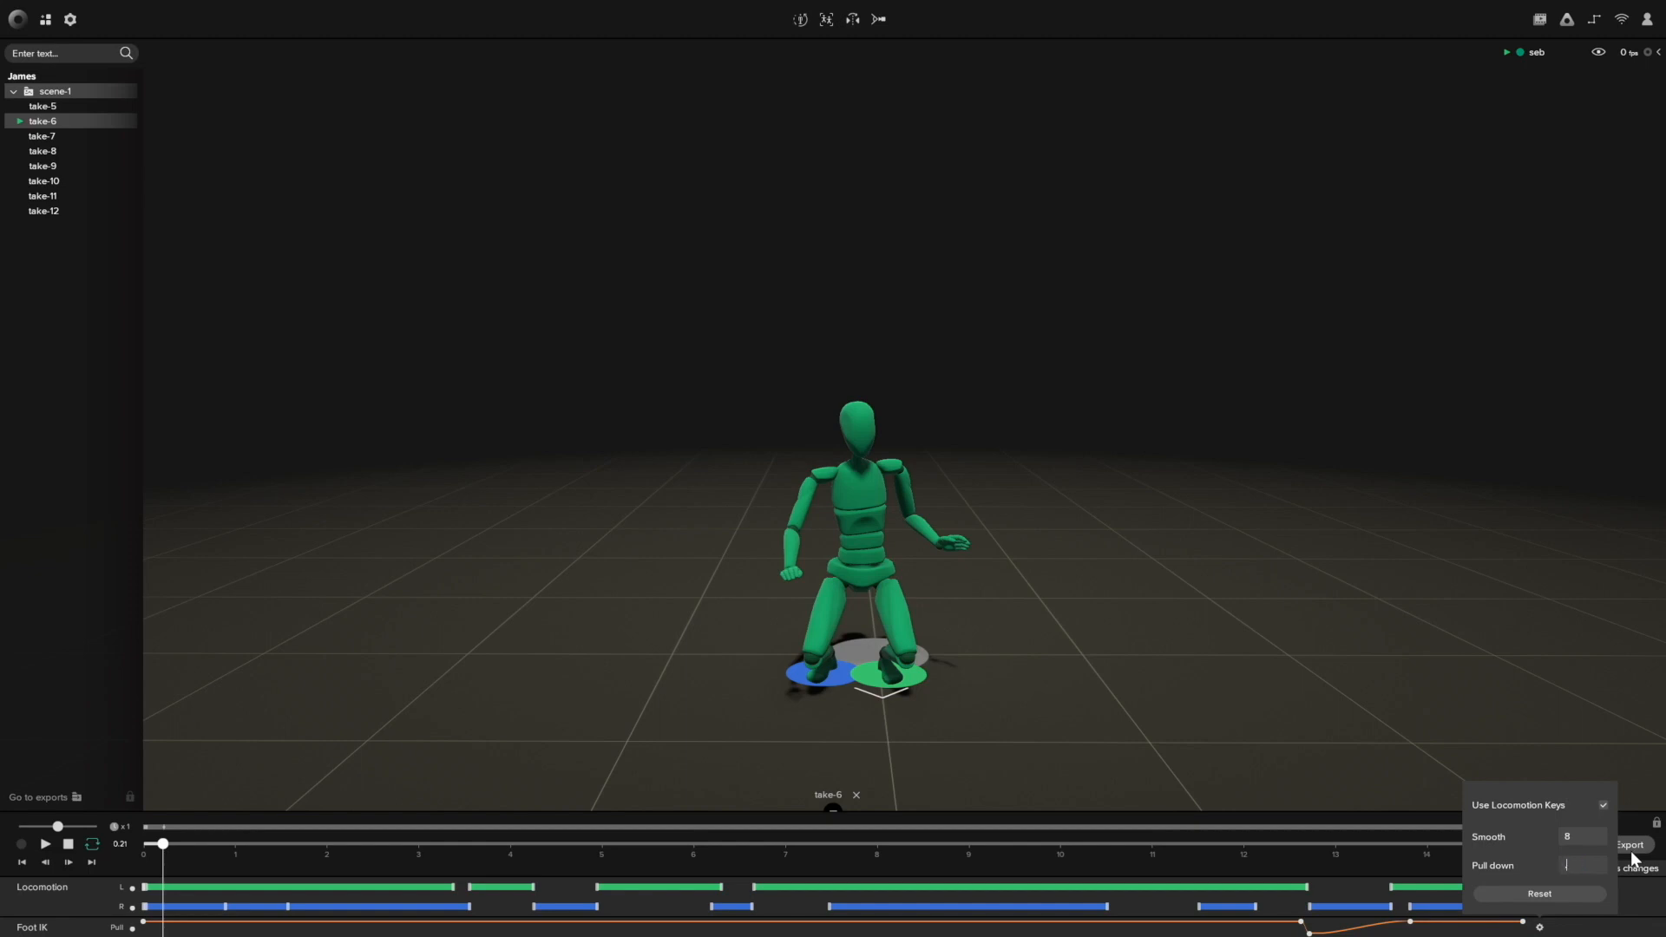
key("Return")
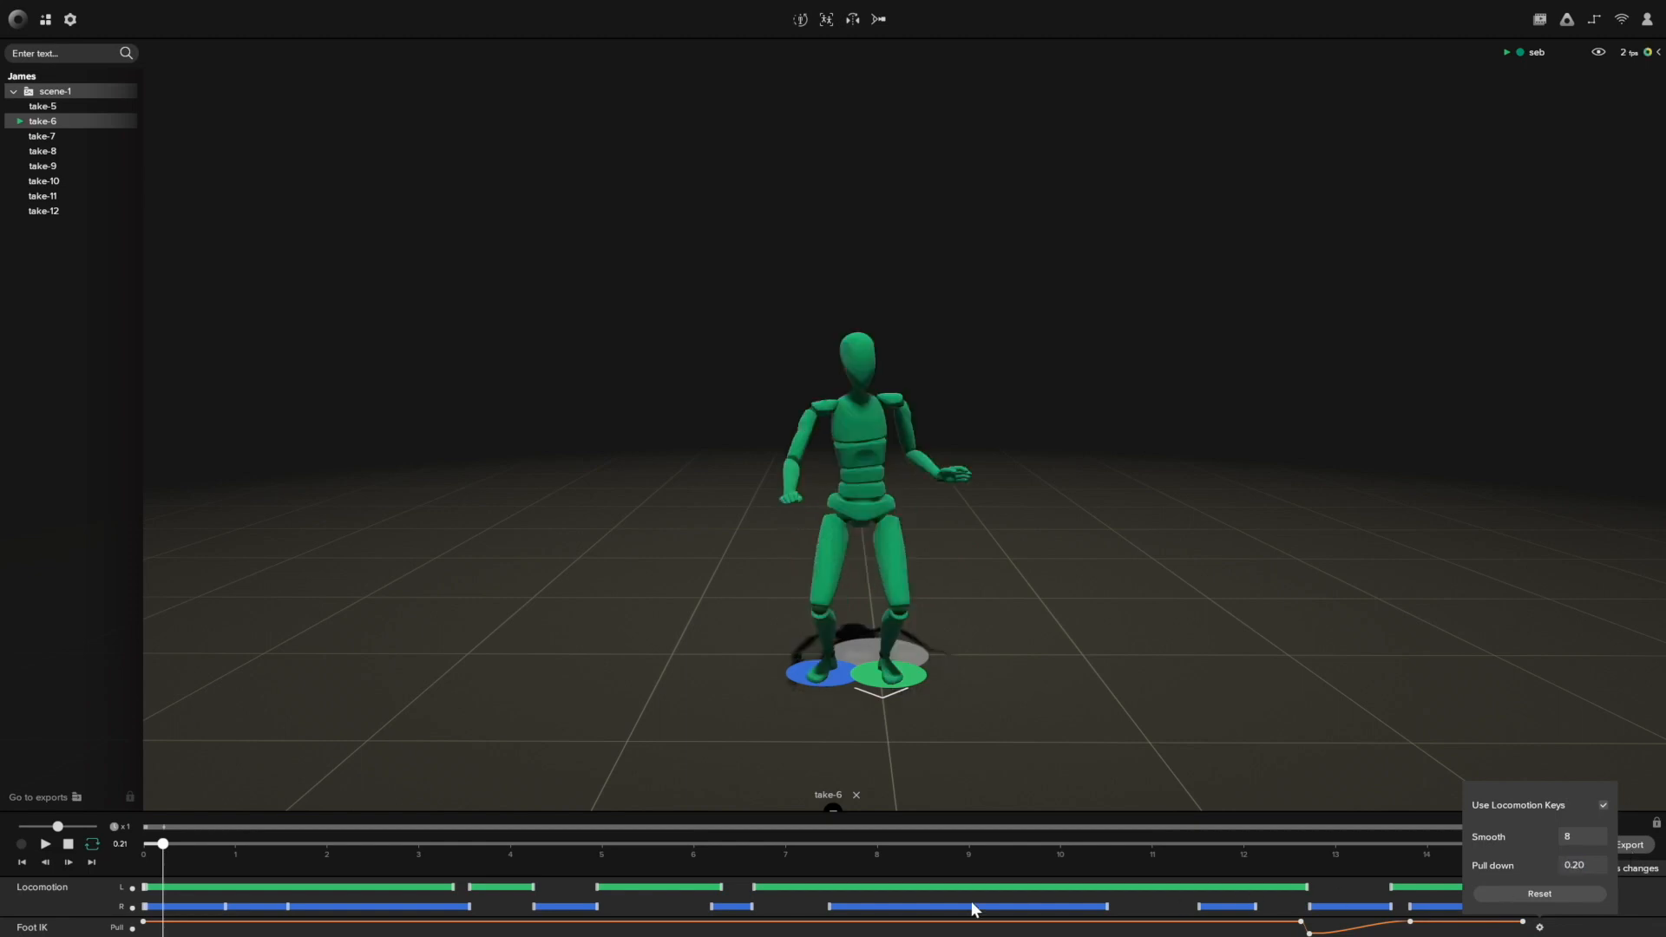
mouse_move(159, 849)
left_mouse_down()
mouse_move(259, 855)
mouse_move(153, 856)
mouse_move(179, 857)
left_mouse_up()
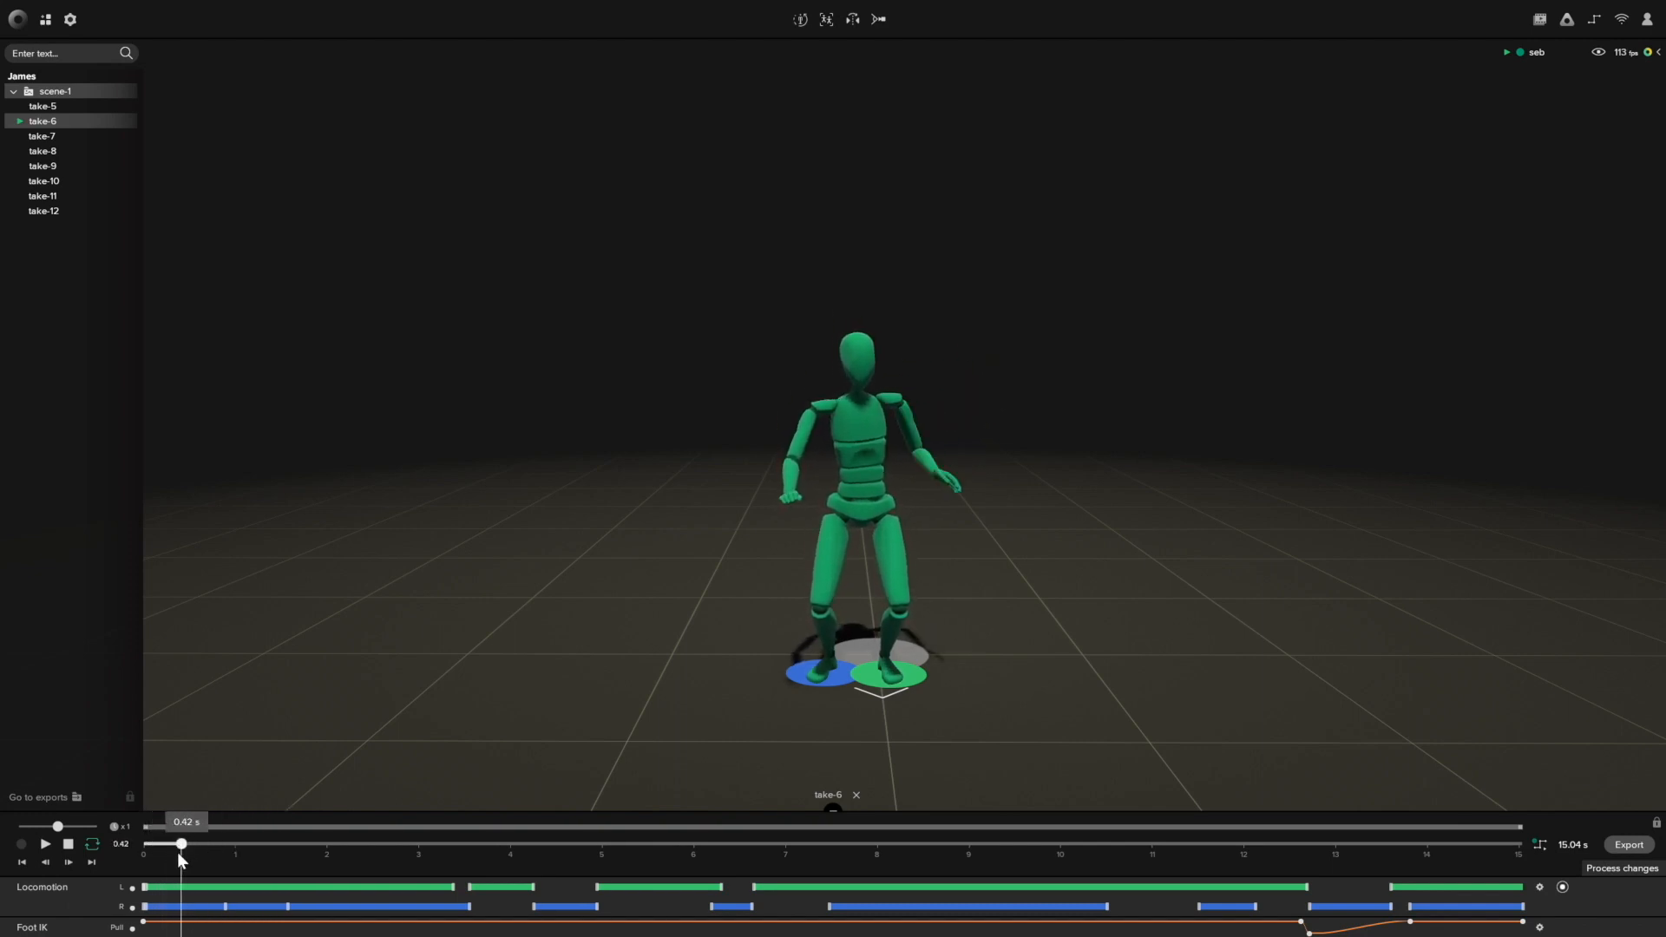
Step: Set the Foot IK pull-down value to 0 and process the changes
left_click(1541, 926)
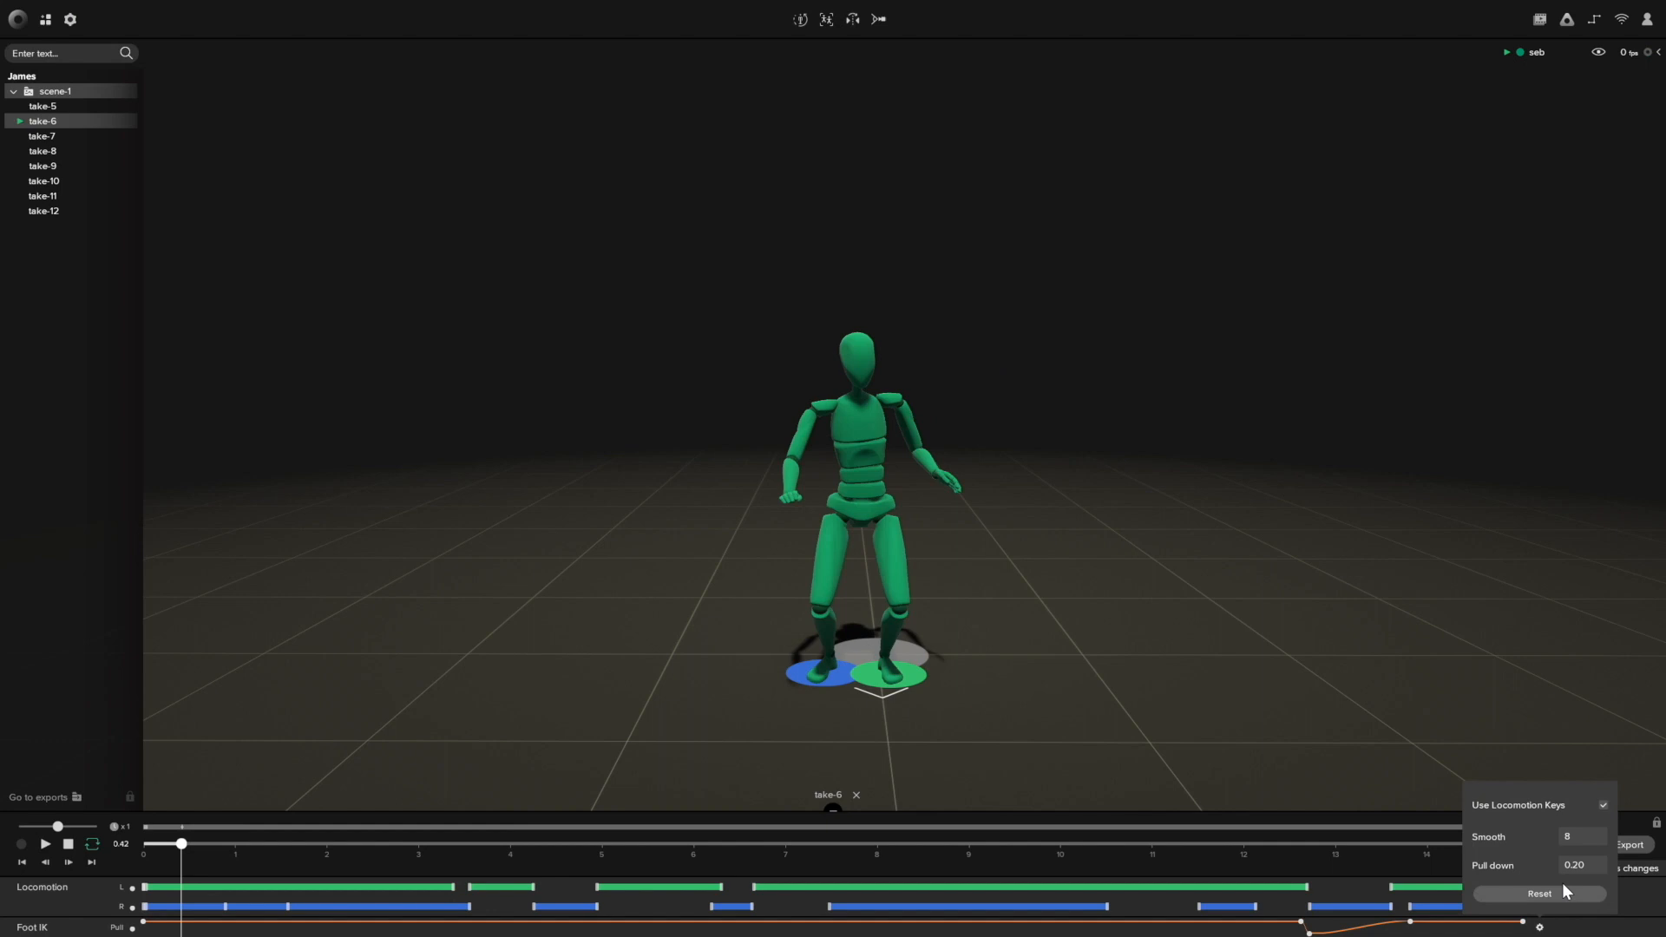
left_click(1587, 864)
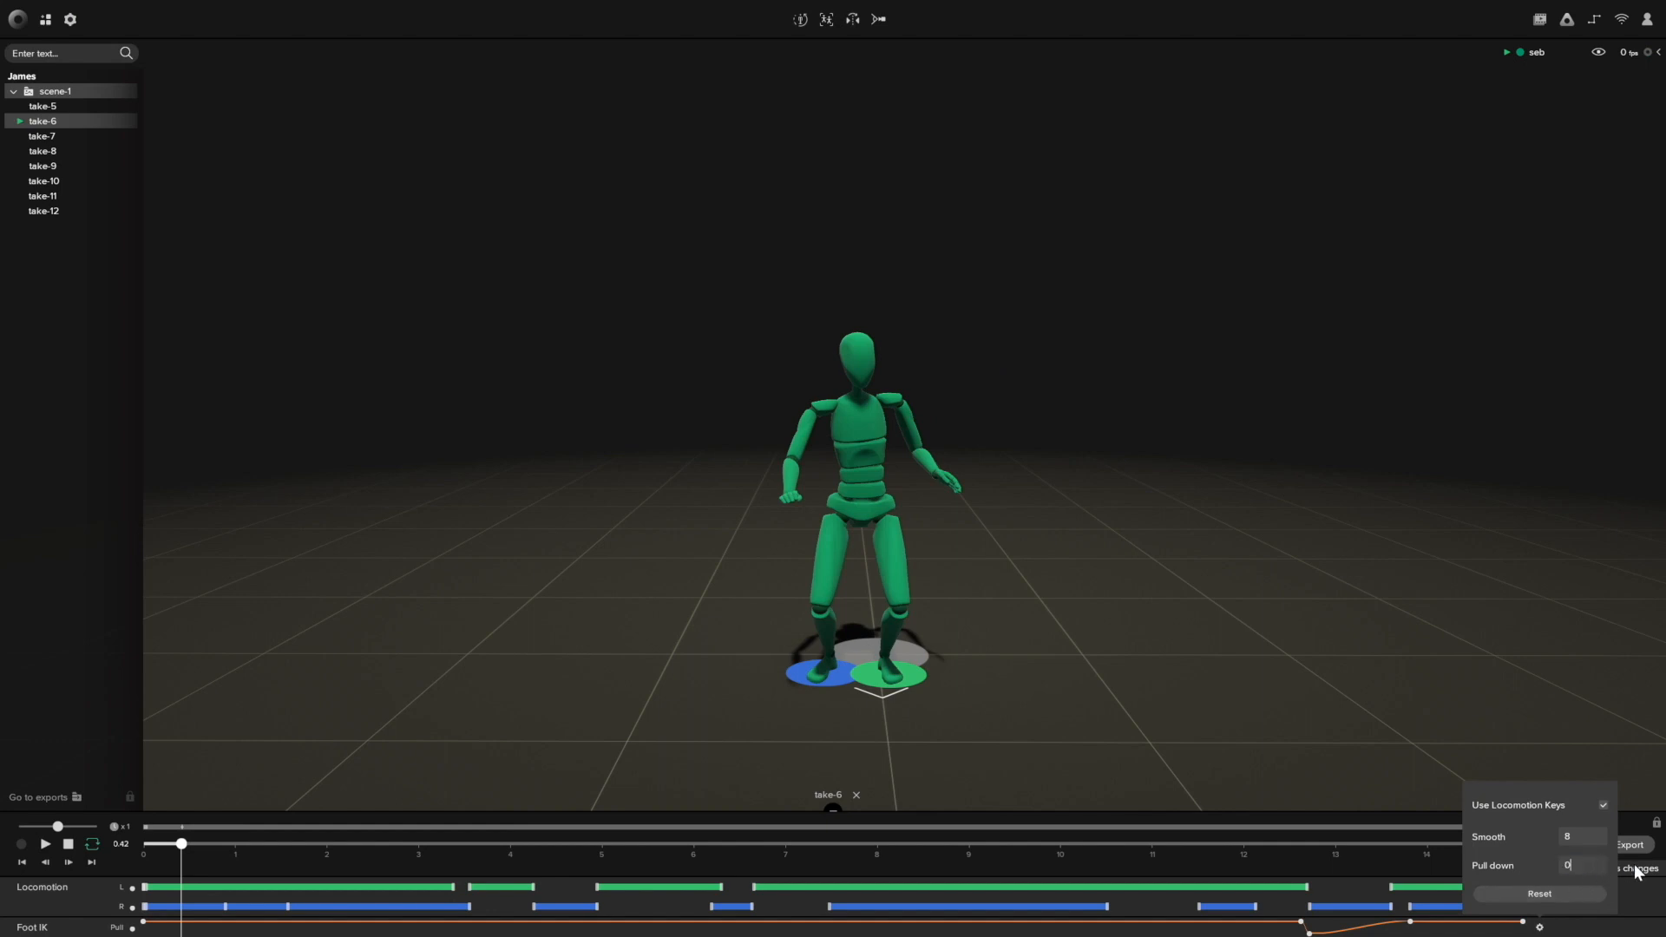
type("0")
key("Return")
left_click(1649, 927)
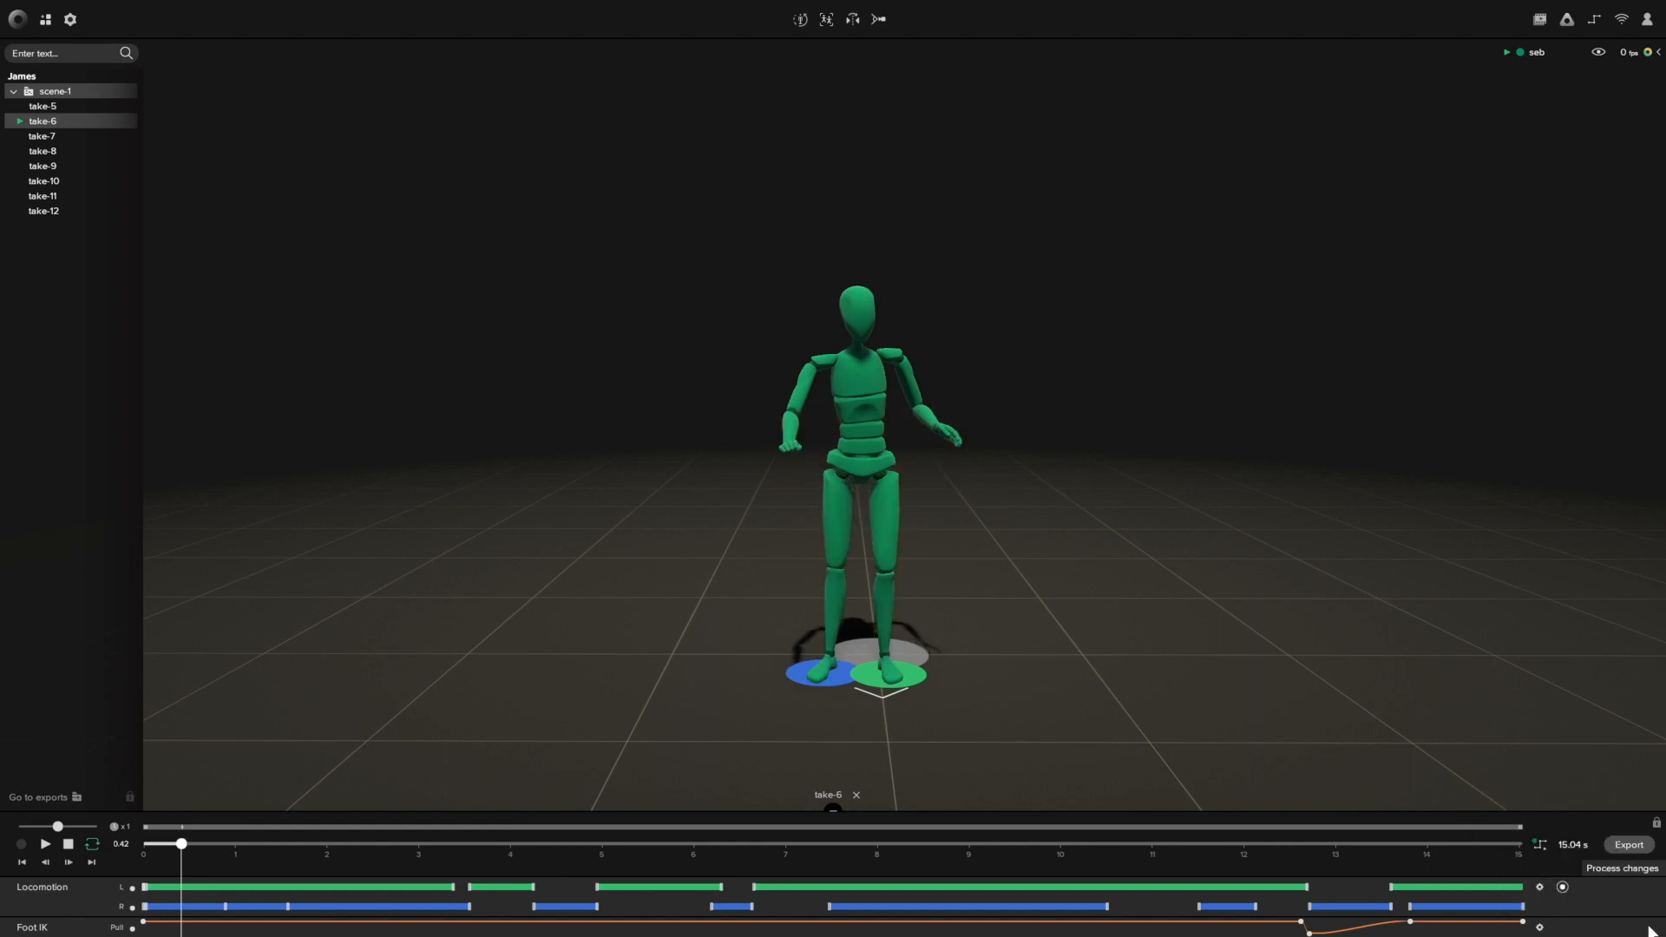
left_click(1604, 871)
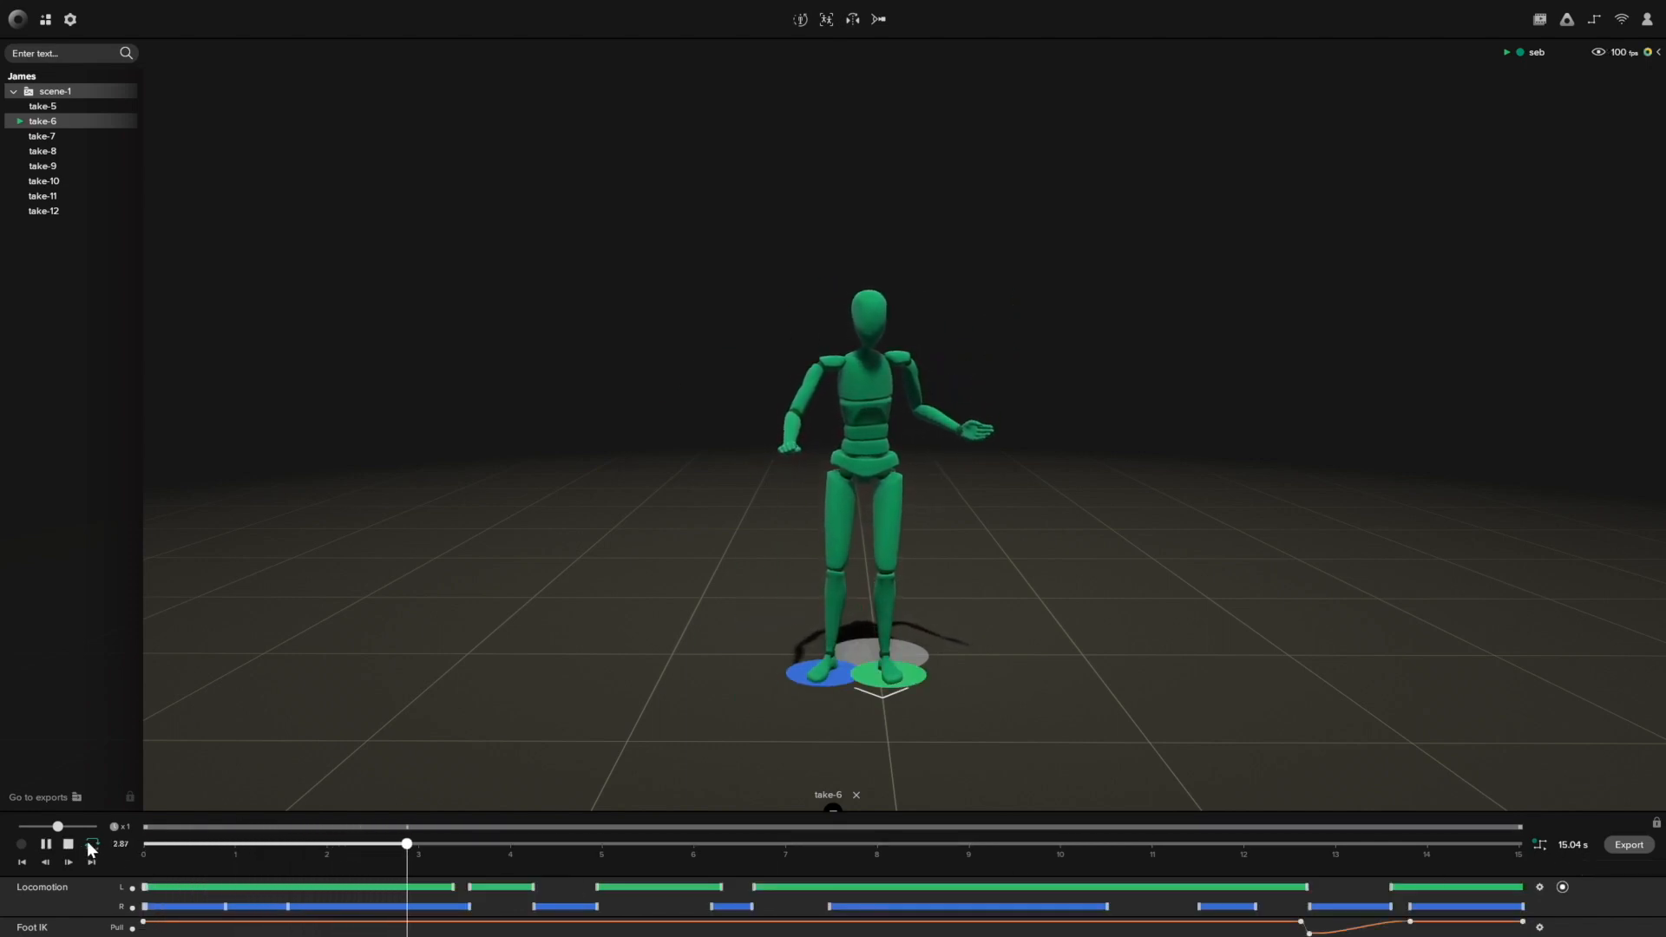
Step: Try the Treadmill filter on take-6 by enabling it and processing the changes
left_click(1543, 844)
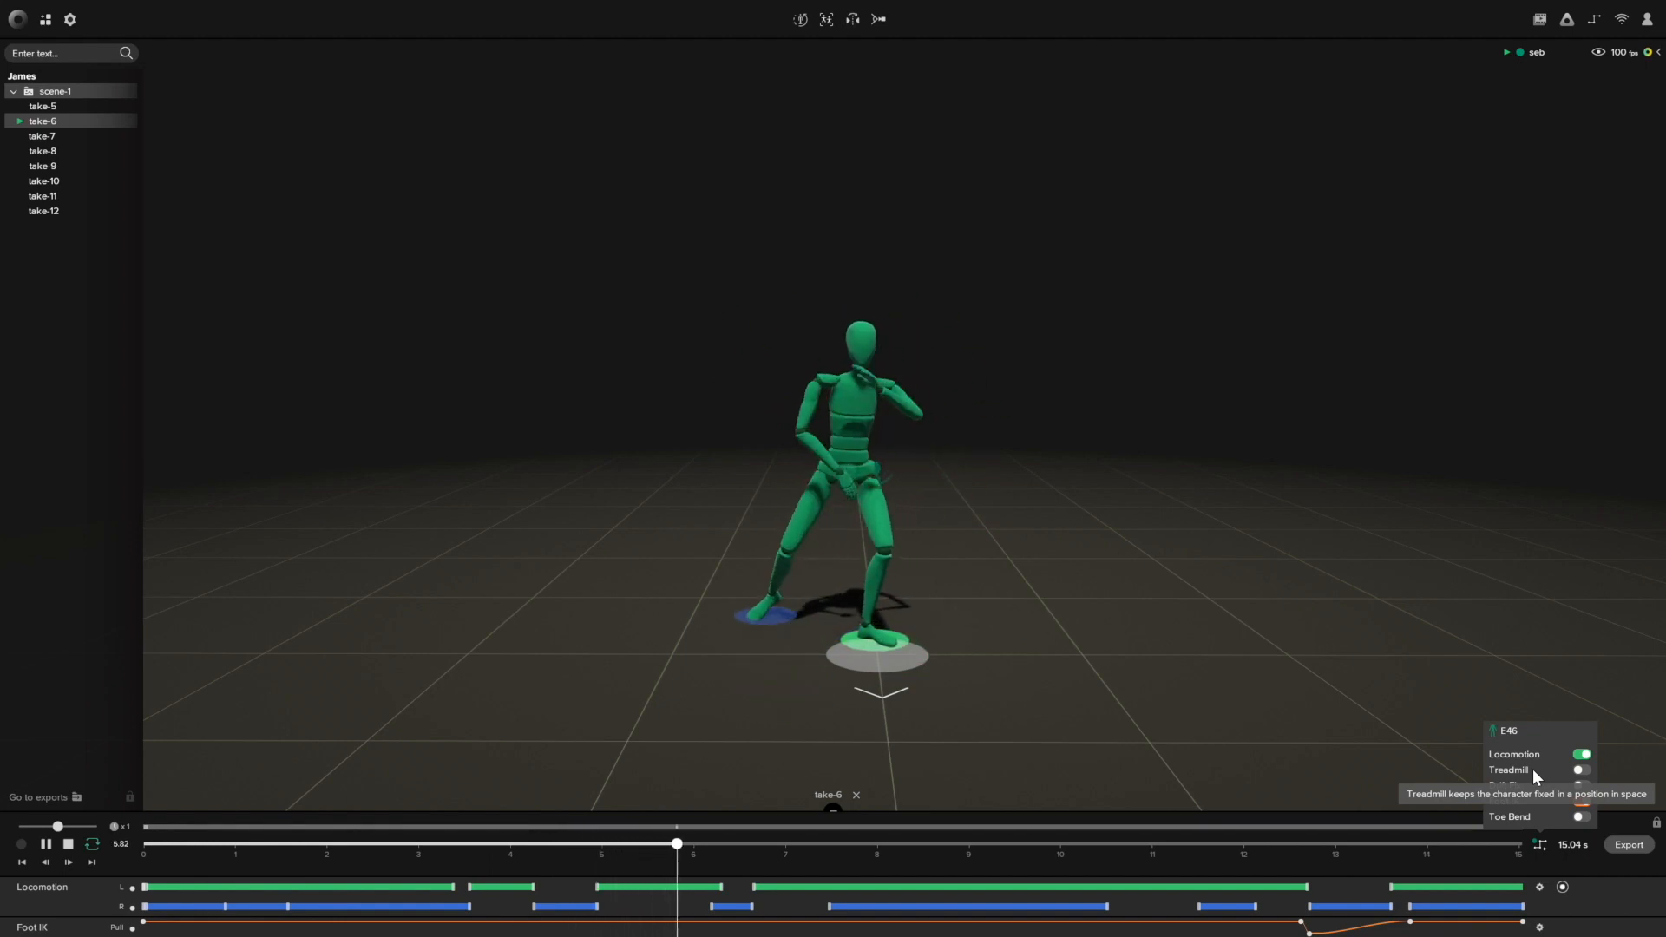
left_click(1581, 771)
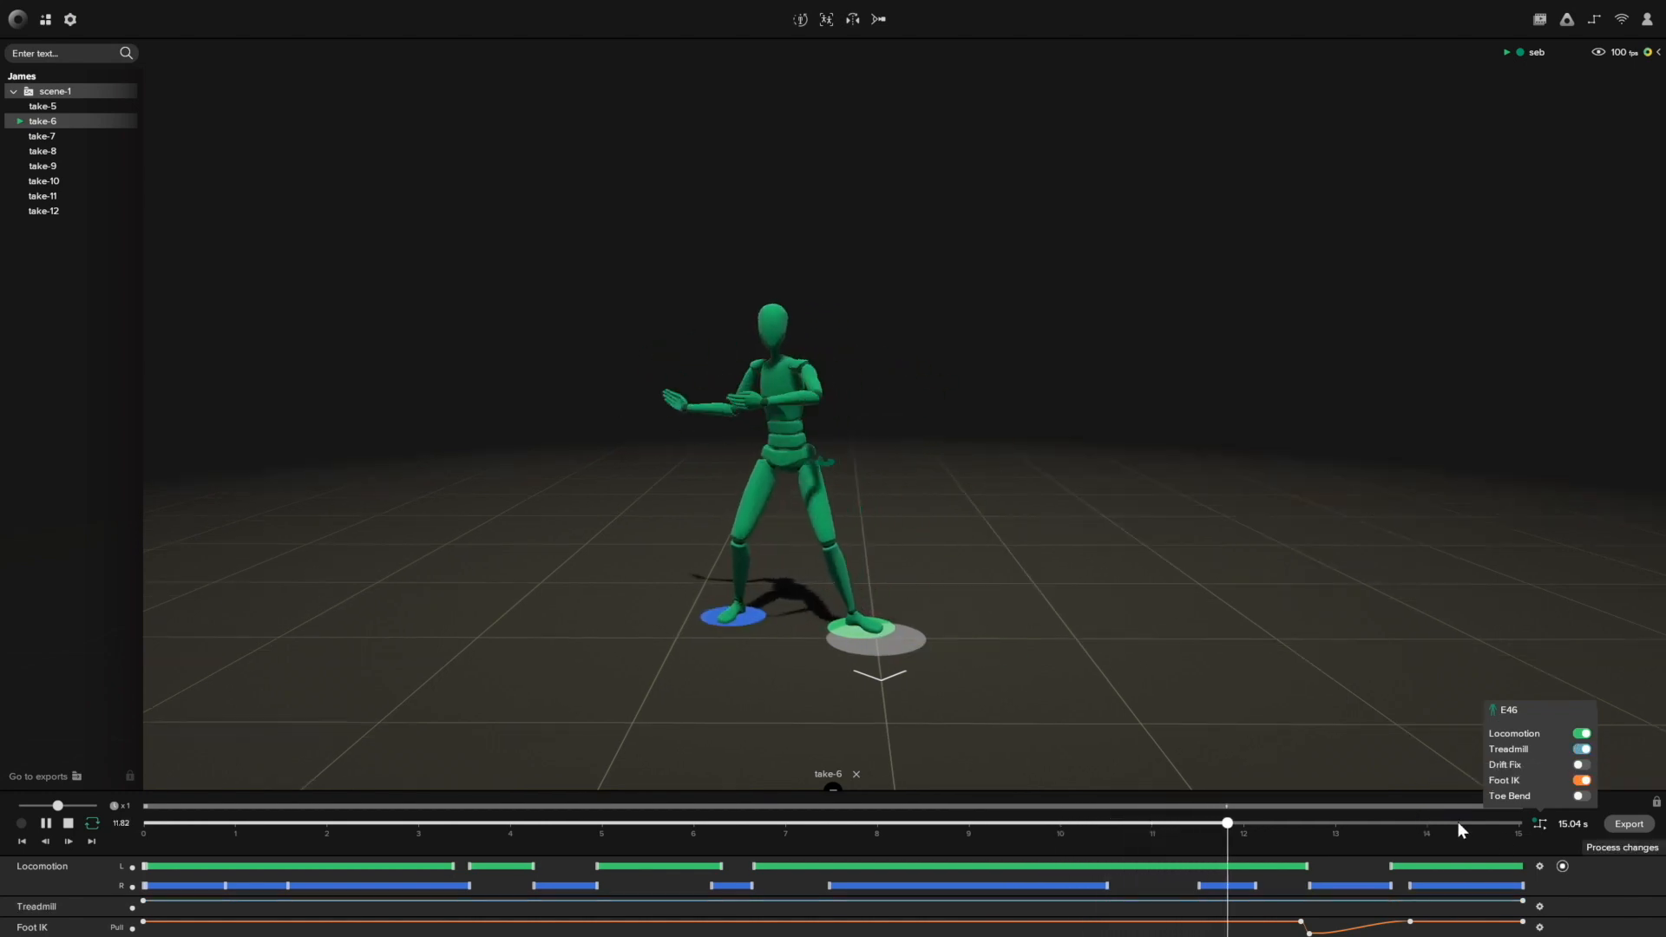
left_click(1614, 851)
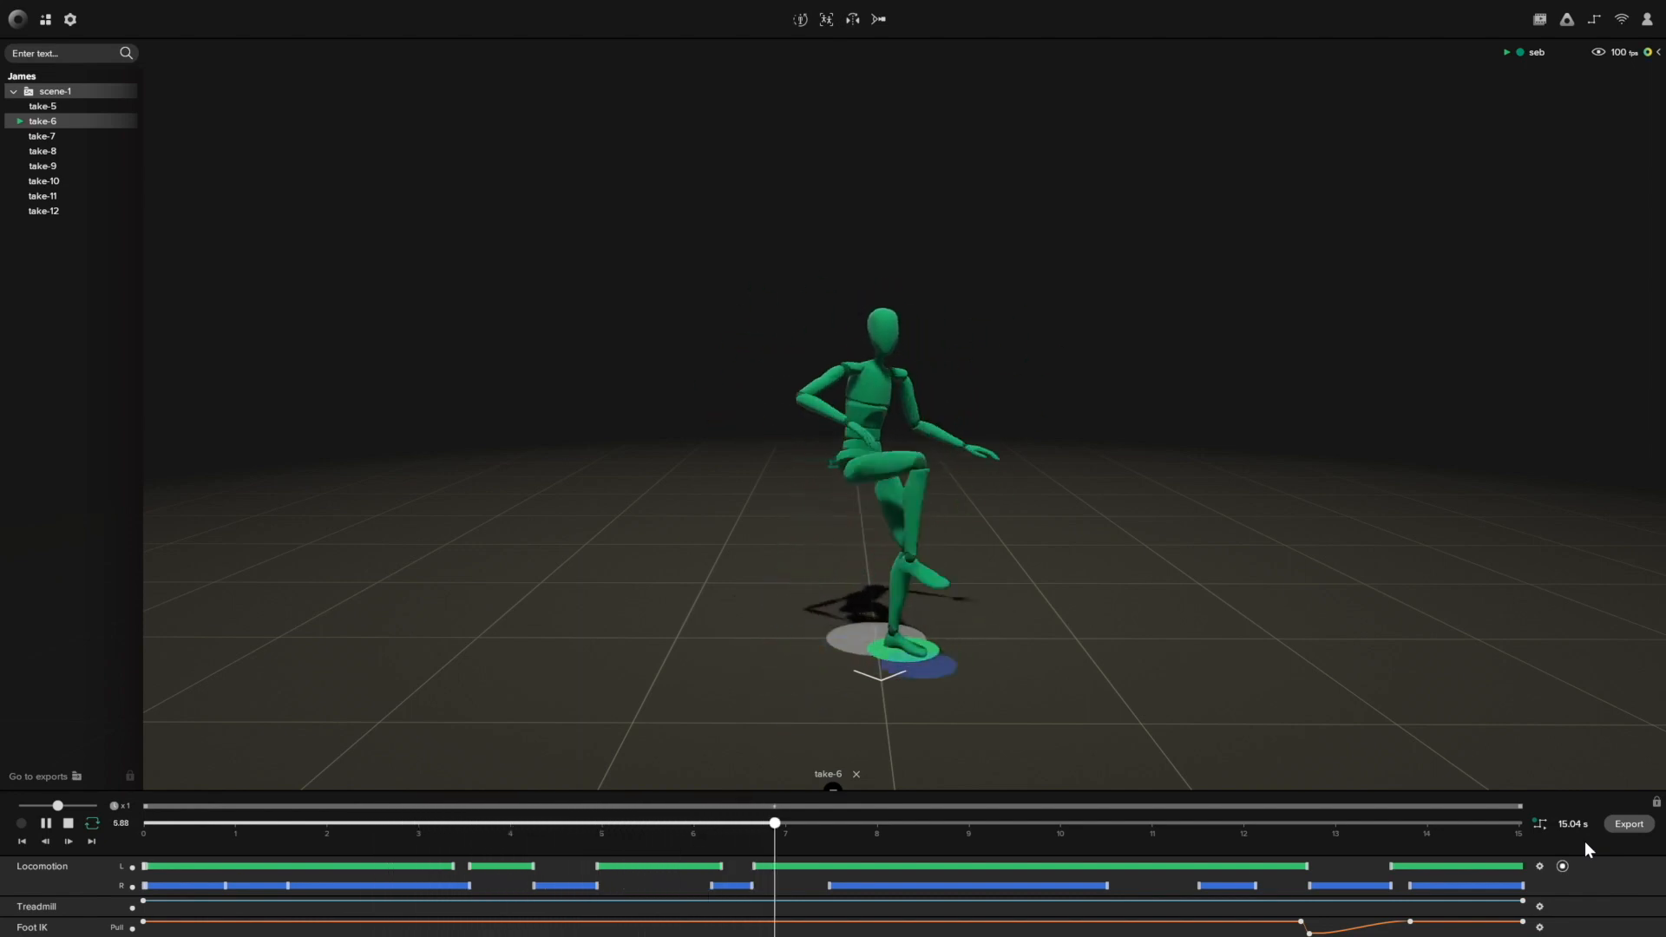
Step: Disable the Treadmill filter for take-6 and process the changes
left_click(1540, 823)
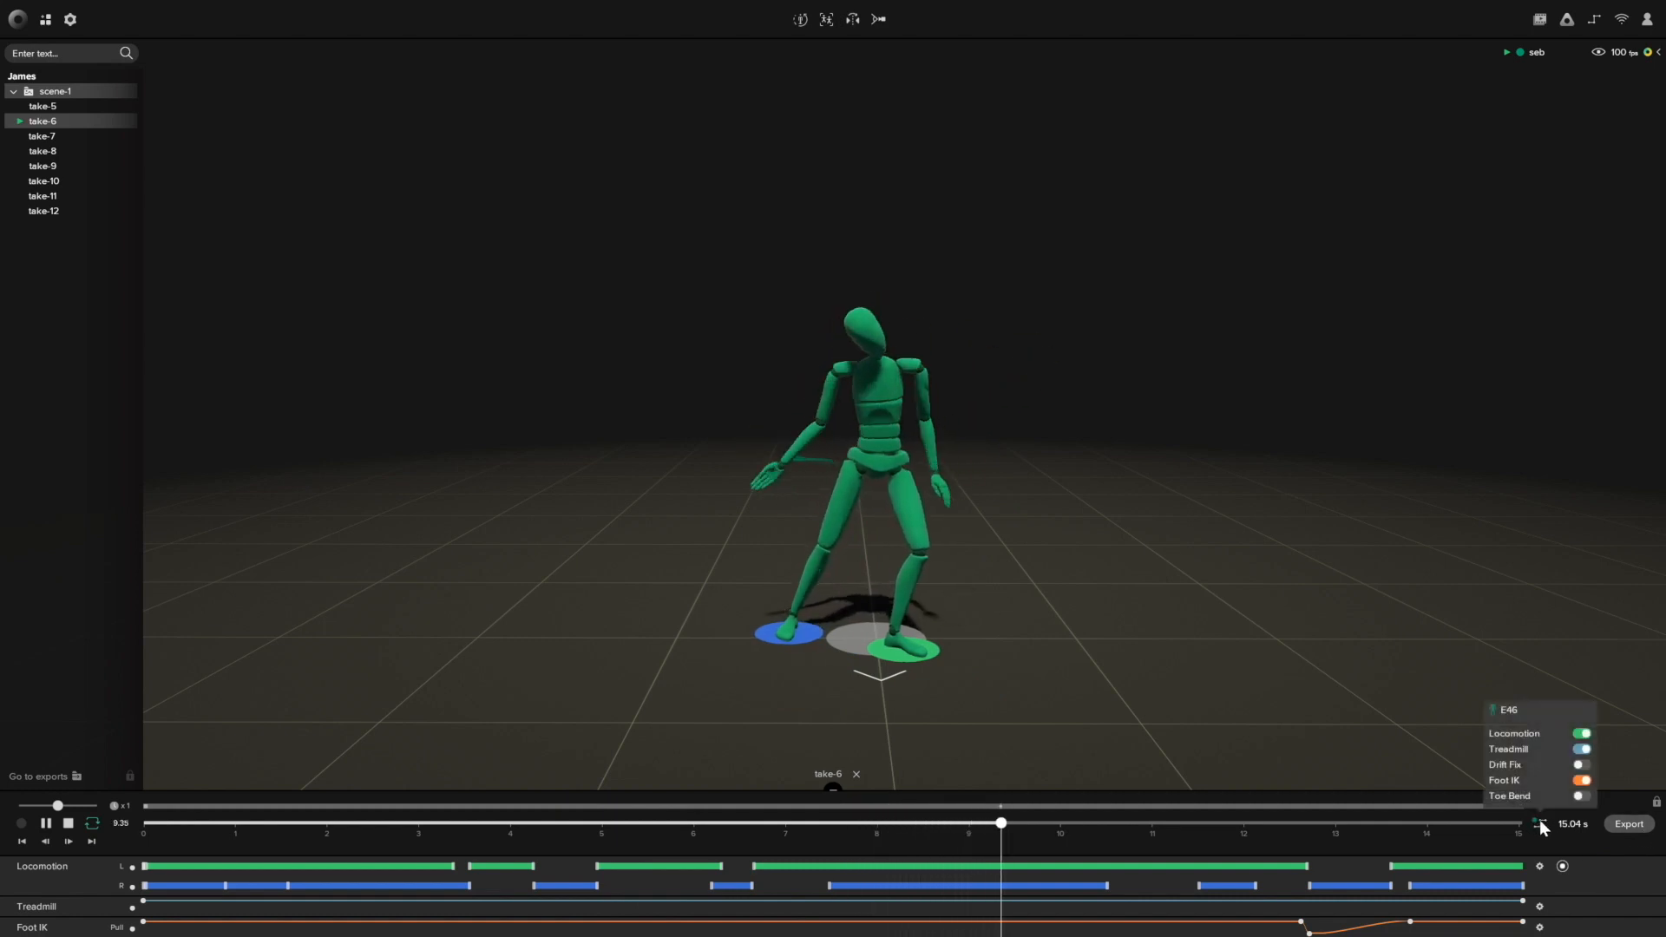
left_click(1581, 748)
left_click(1616, 864)
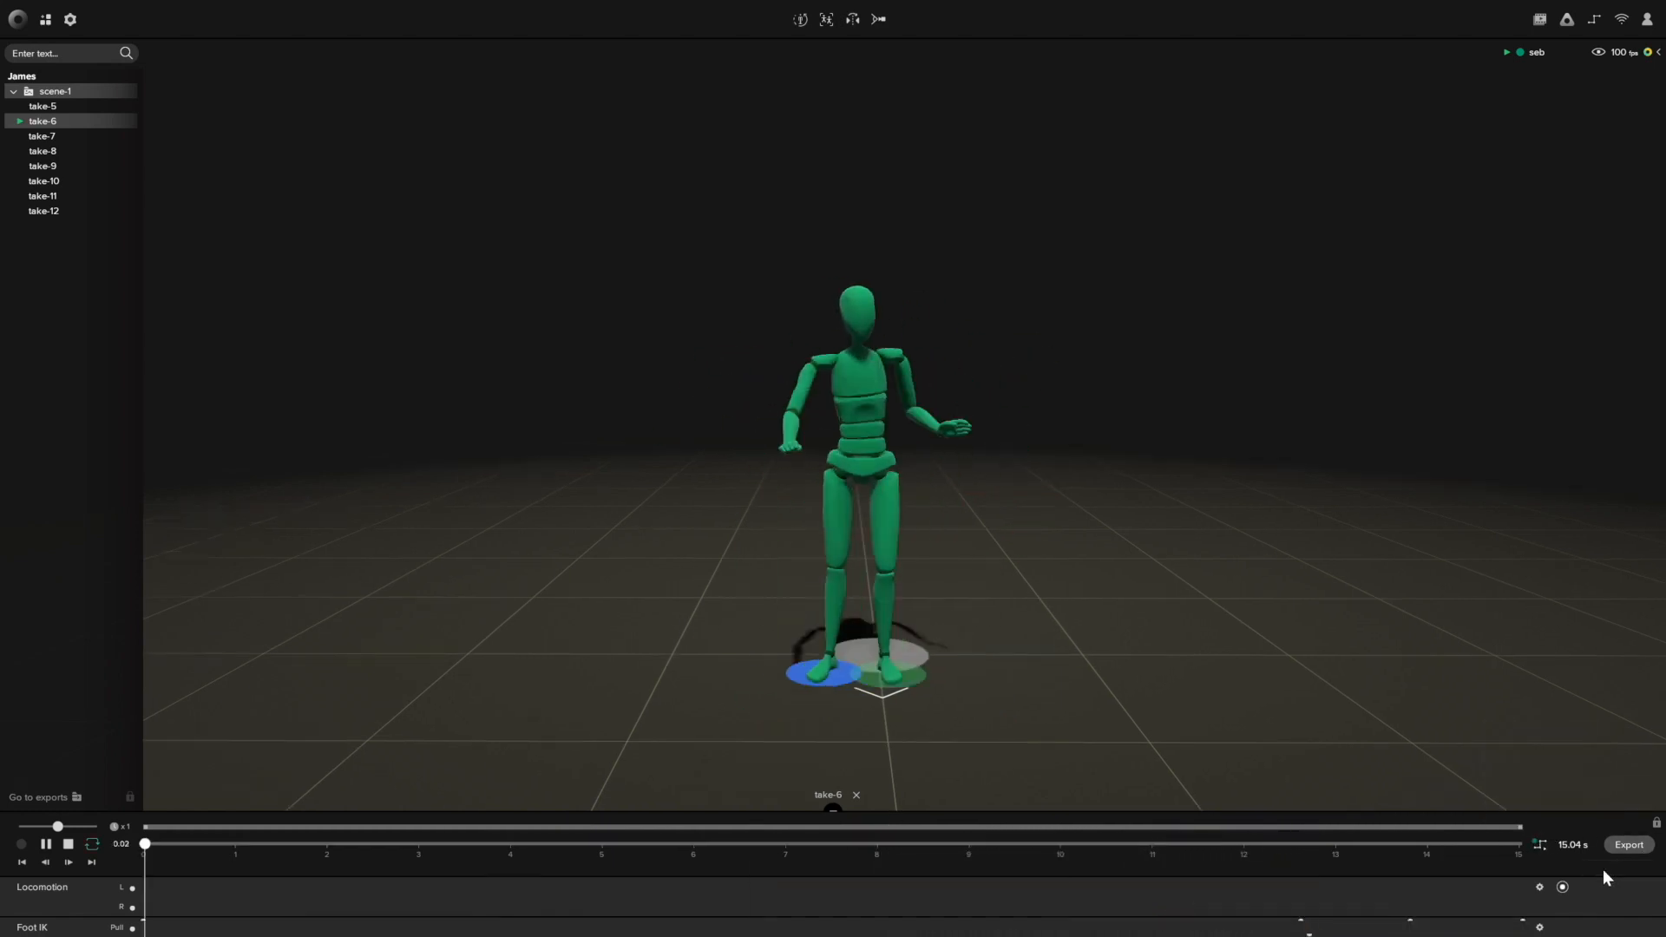
Step: Read the Toe Bend filter description and examine the right foot's toes in close-up at about 4.93 s
left_click(1538, 844)
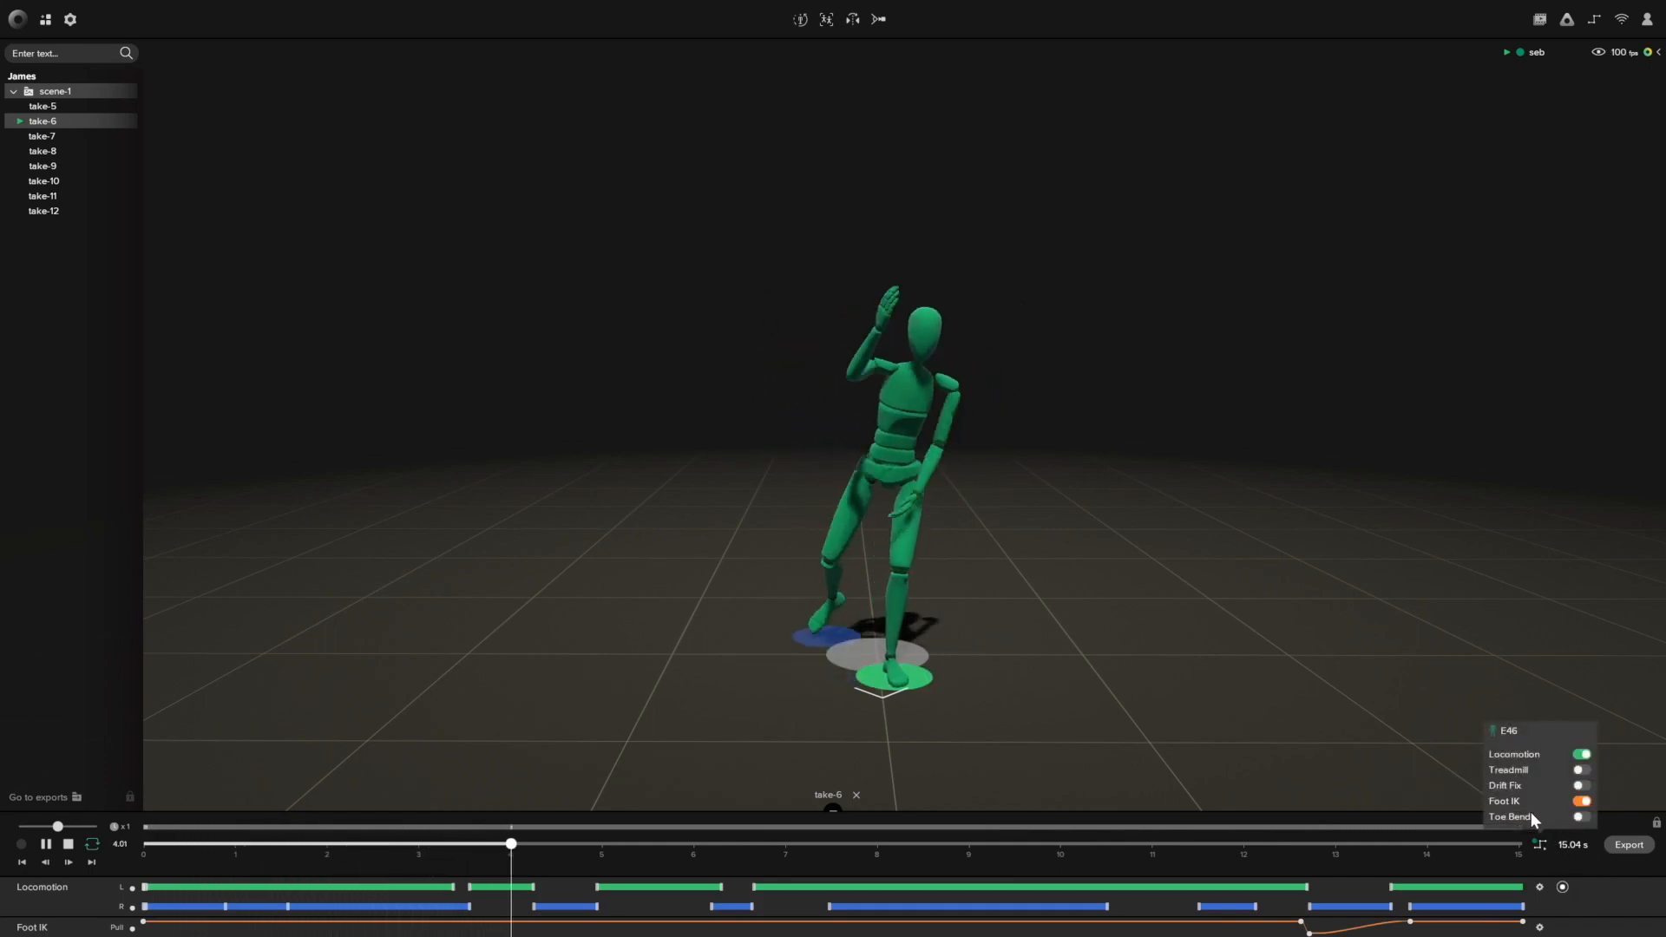
mouse_move(1529, 814)
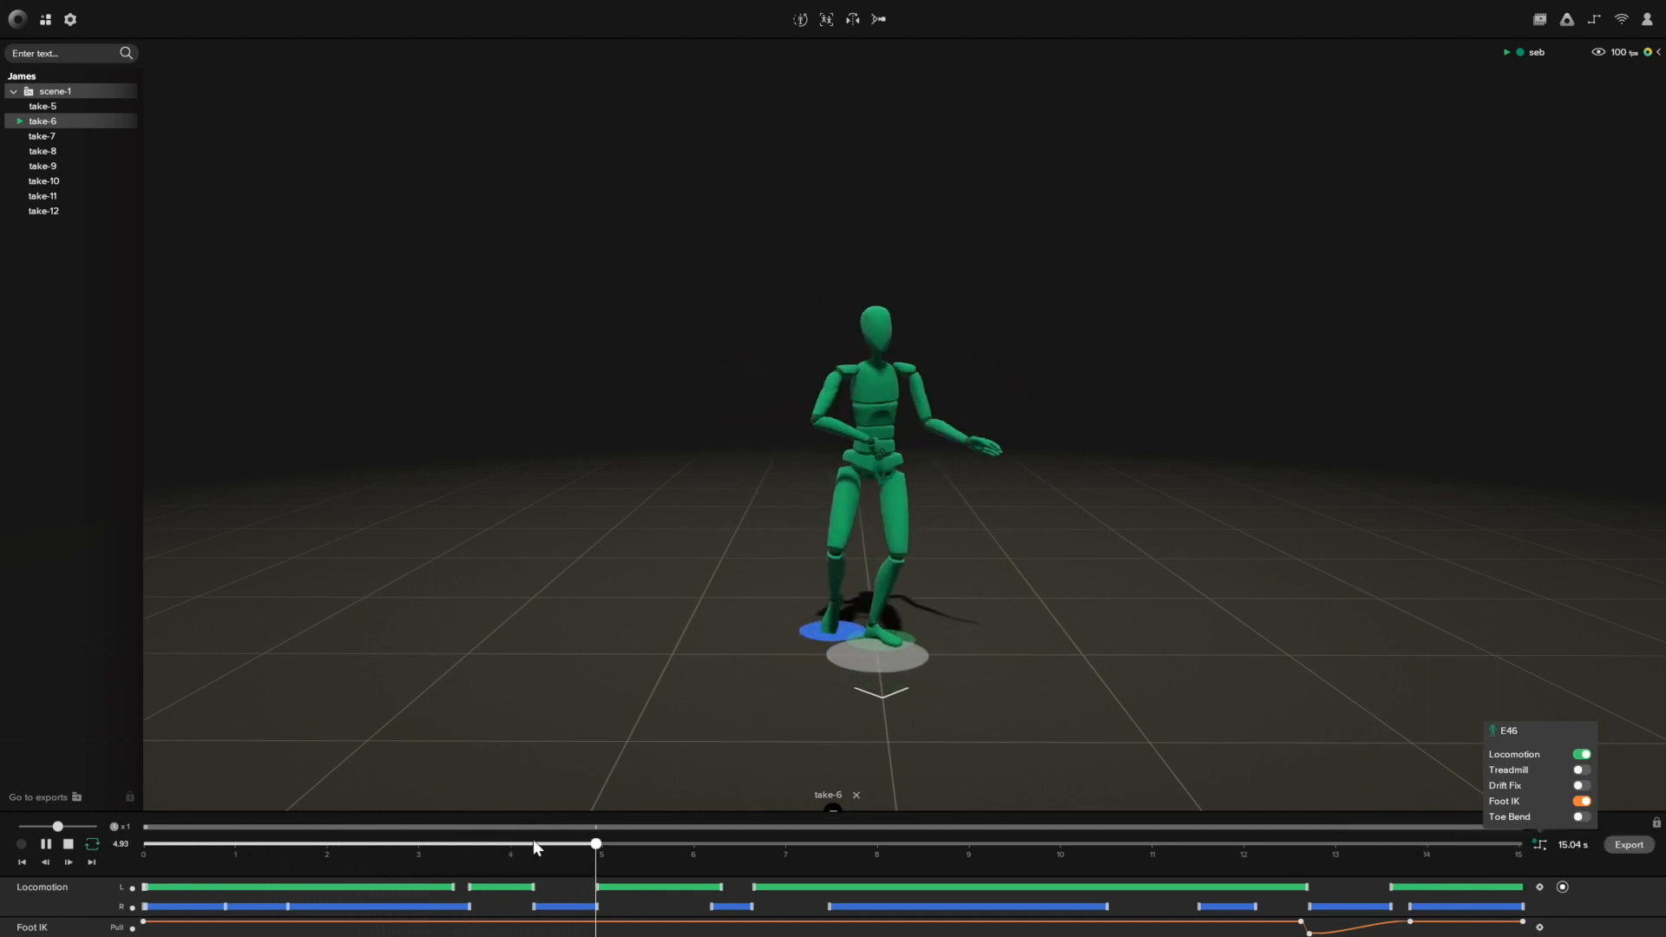
left_click_drag(544, 848, 452, 839)
left_click_drag(449, 836, 598, 839)
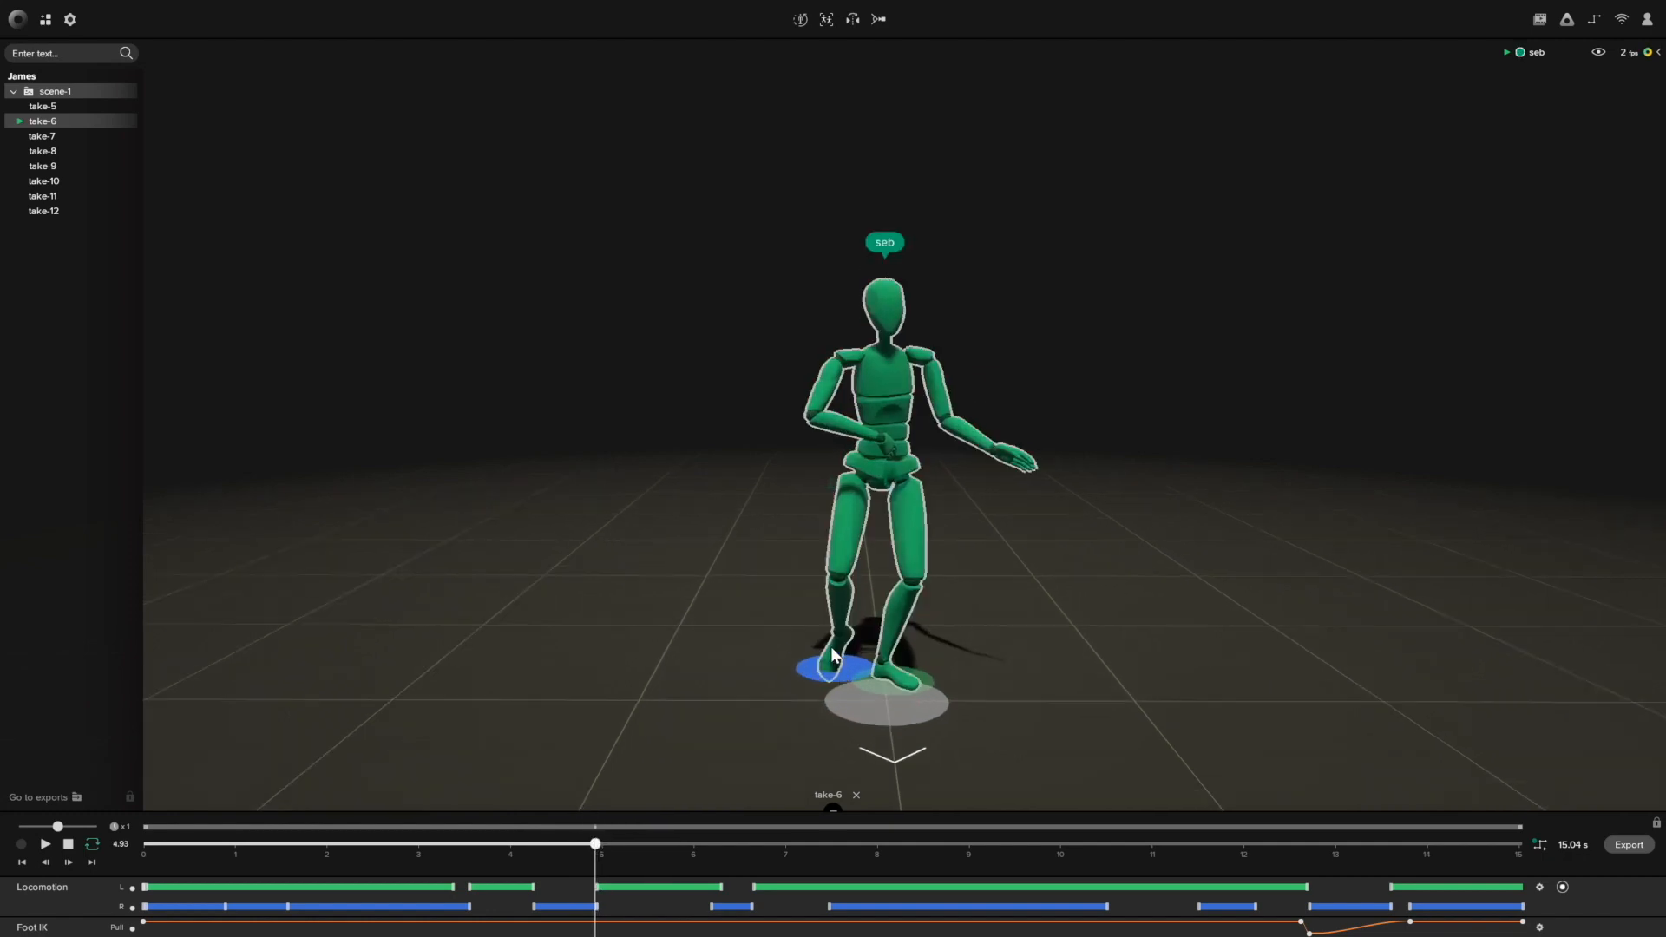
scroll(848, 661, "up", 5)
scroll(871, 719, "up", 10)
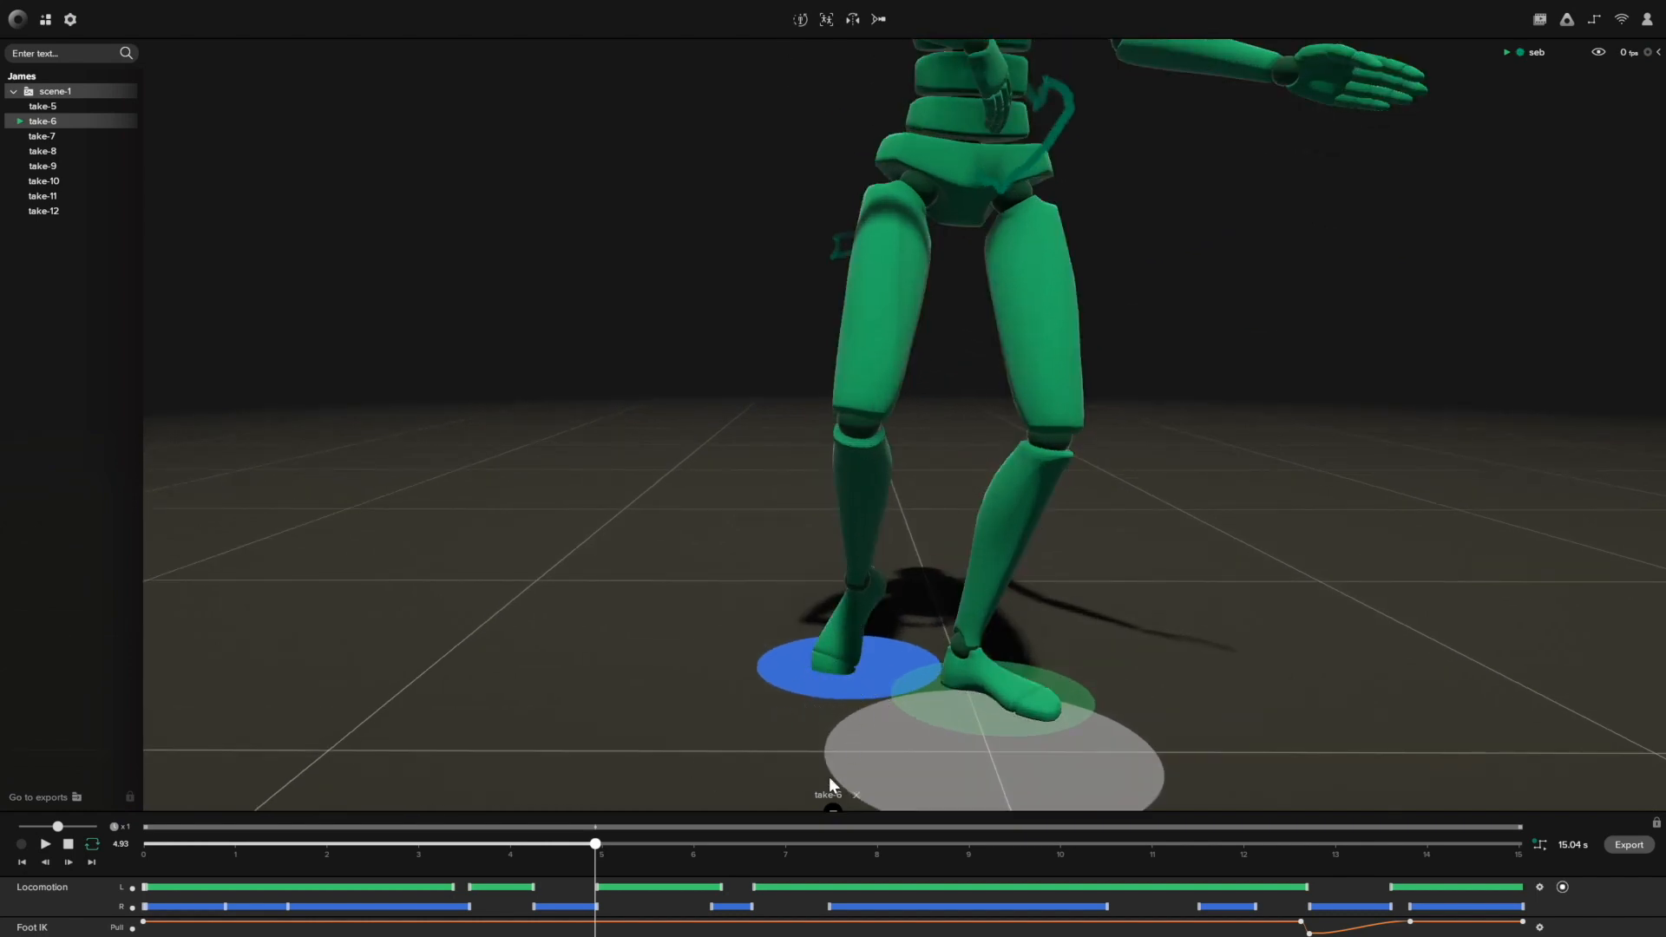
Step: Enable the Toe Bend filter and check the right foot's toes between about 4.93 s and 4.74 s
left_click(1540, 846)
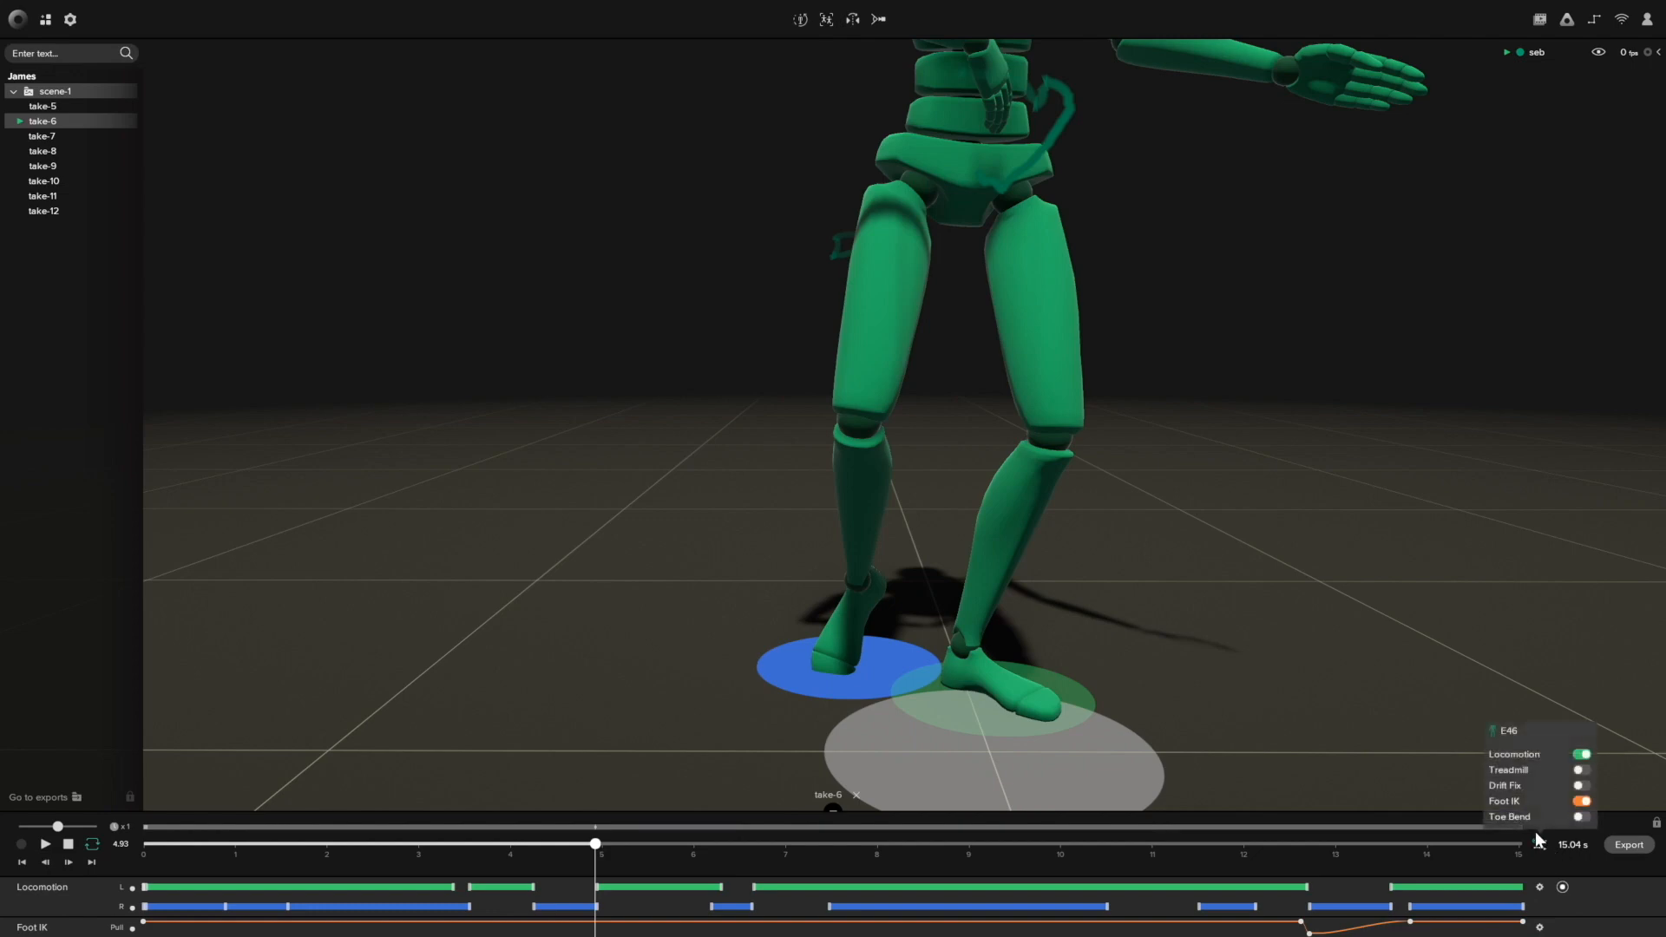
left_click(1579, 816)
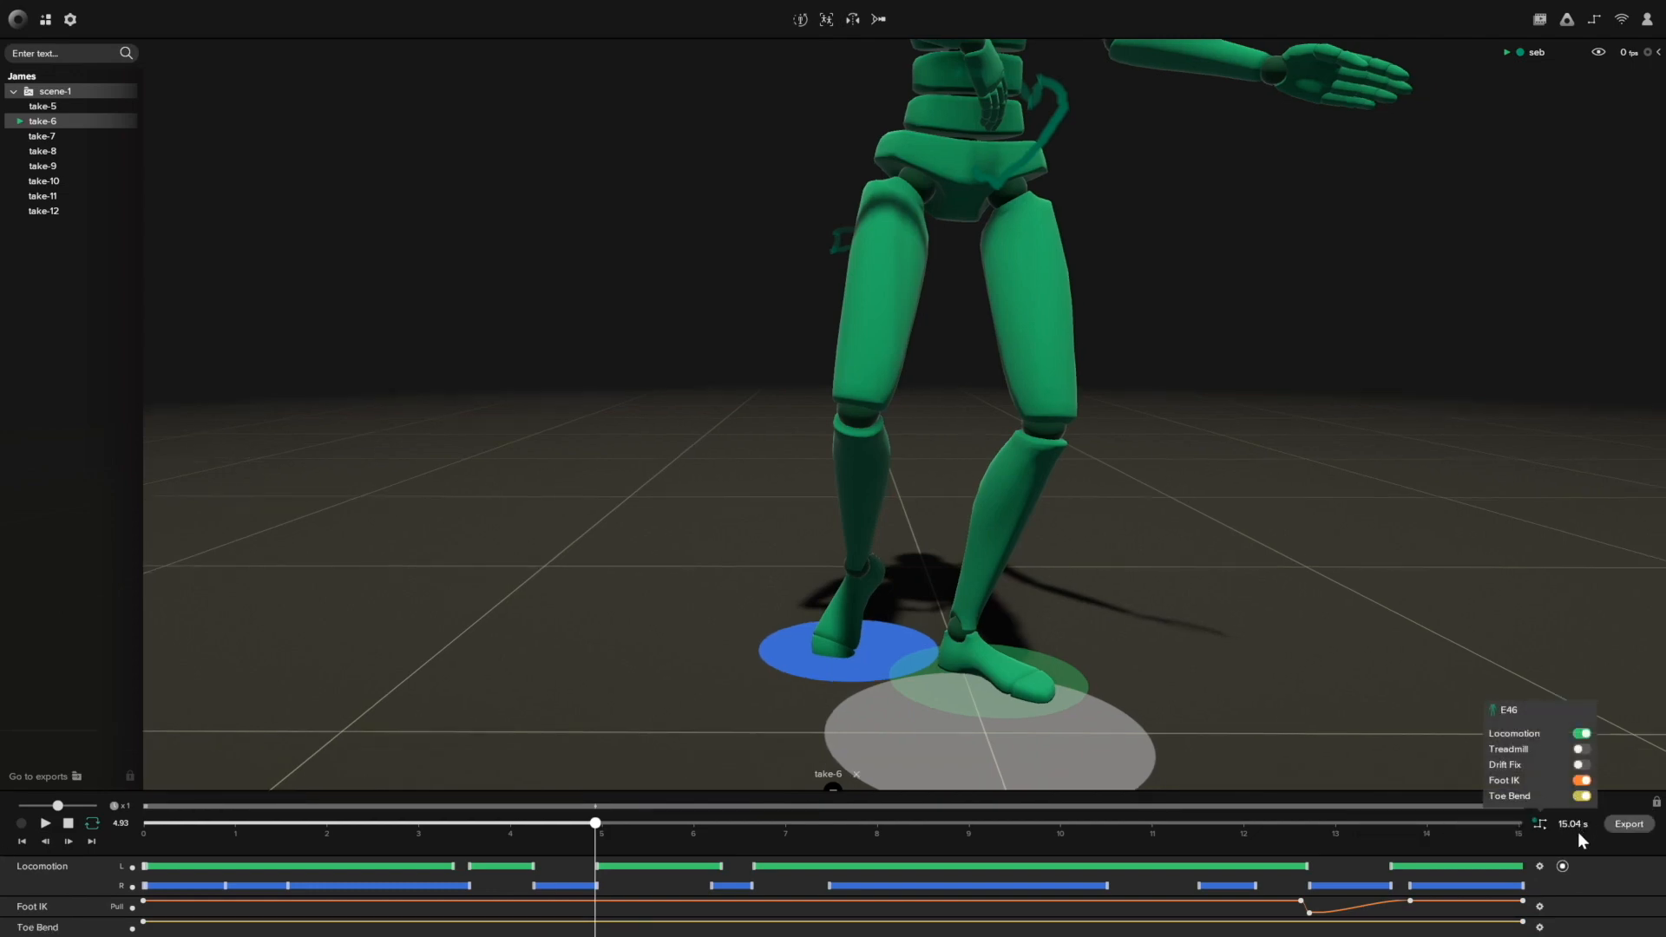
mouse_move(588, 826)
left_mouse_down()
mouse_move(569, 826)
mouse_move(610, 836)
mouse_move(548, 832)
mouse_move(593, 835)
left_mouse_up()
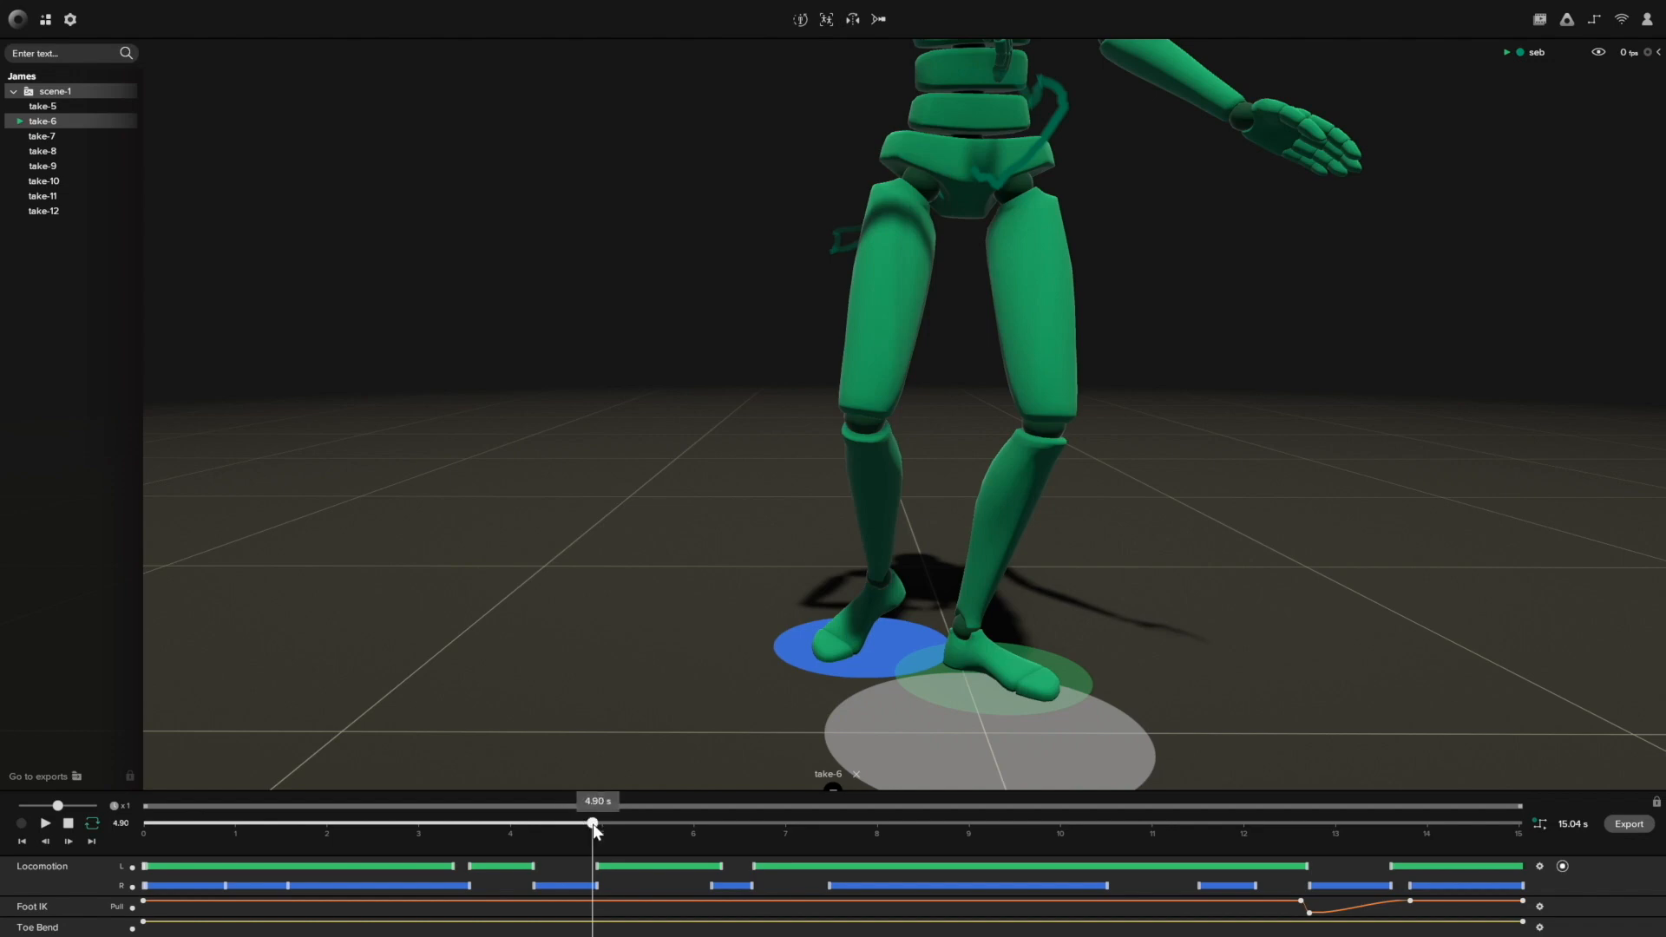
mouse_move(592, 829)
left_mouse_down()
mouse_move(509, 826)
mouse_move(595, 828)
mouse_move(564, 836)
left_mouse_up()
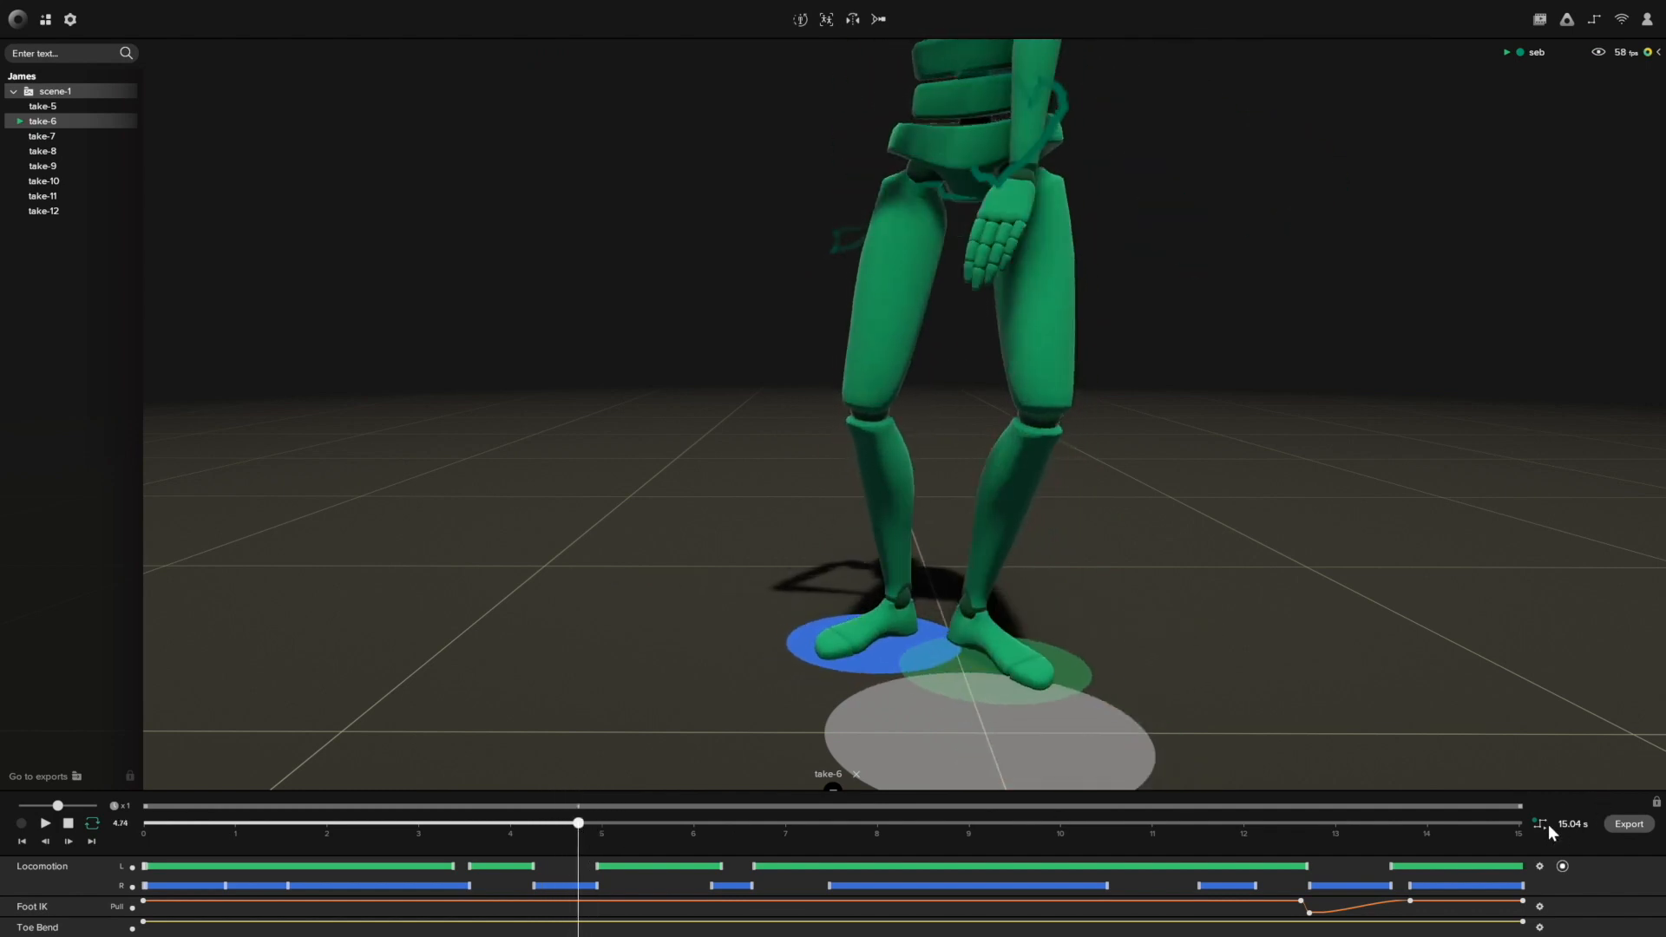
Step: Disable the Toe Bend filter and compare the unbent toes back at about 3.97 s
mouse_move(1554, 825)
left_click(1580, 797)
left_click_drag(583, 851, 508, 869)
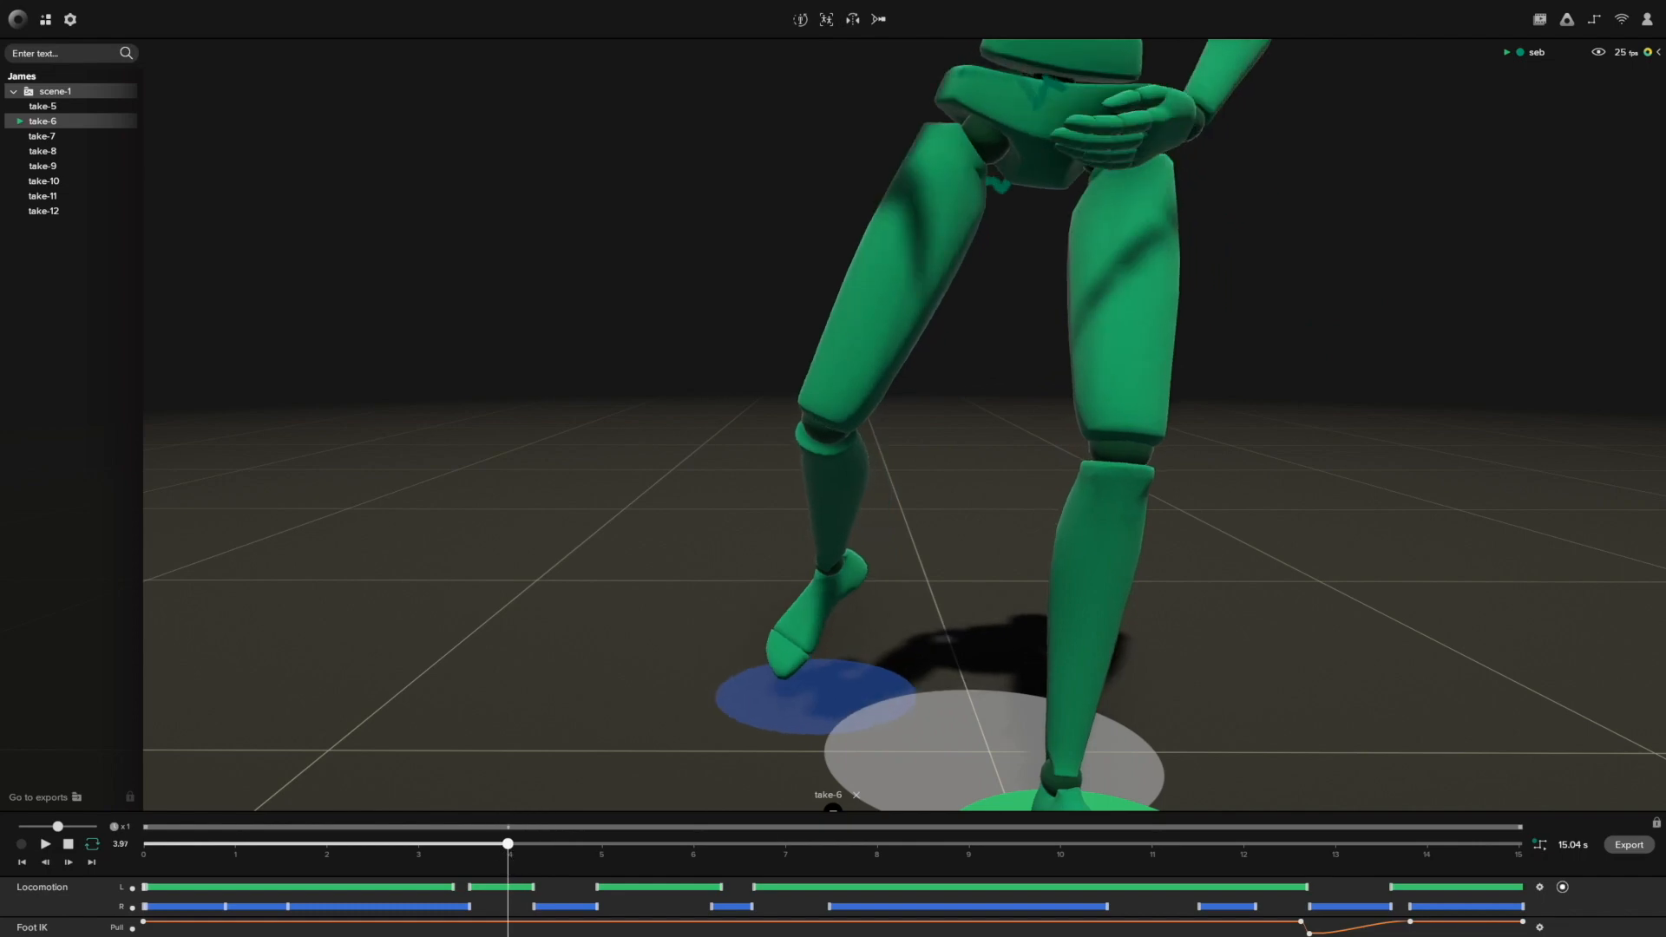
Step: Enable the Toe Bend filter for take-6 again and play the take with the whole character in view
left_click(1541, 846)
left_click(1581, 815)
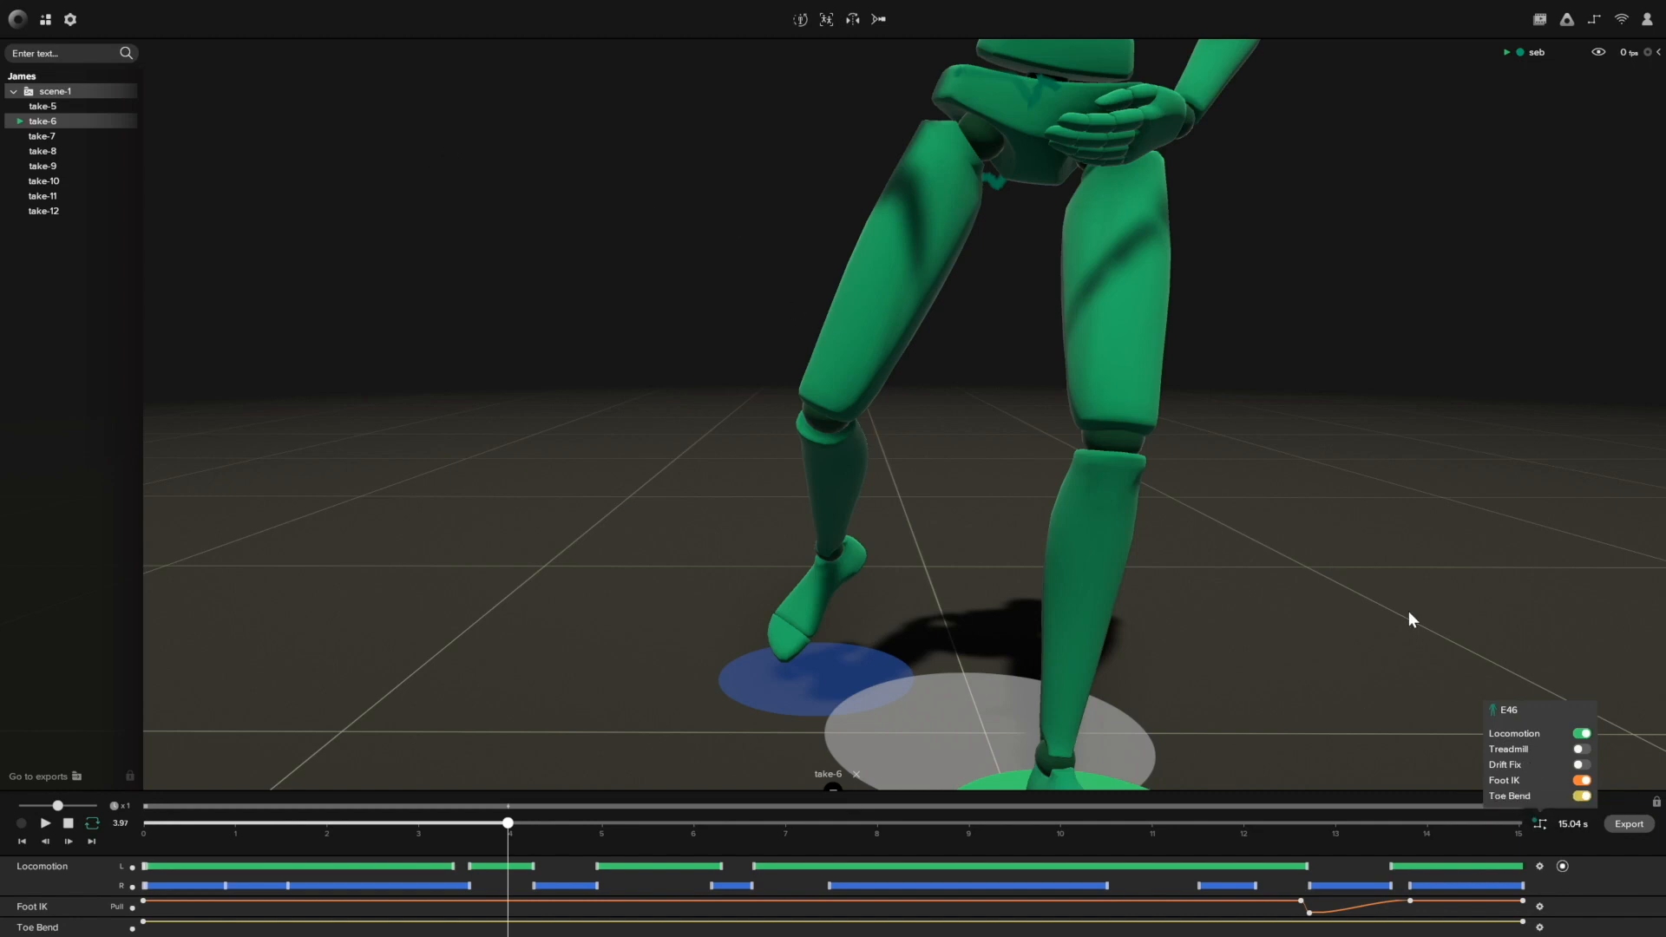
left_click(45, 823)
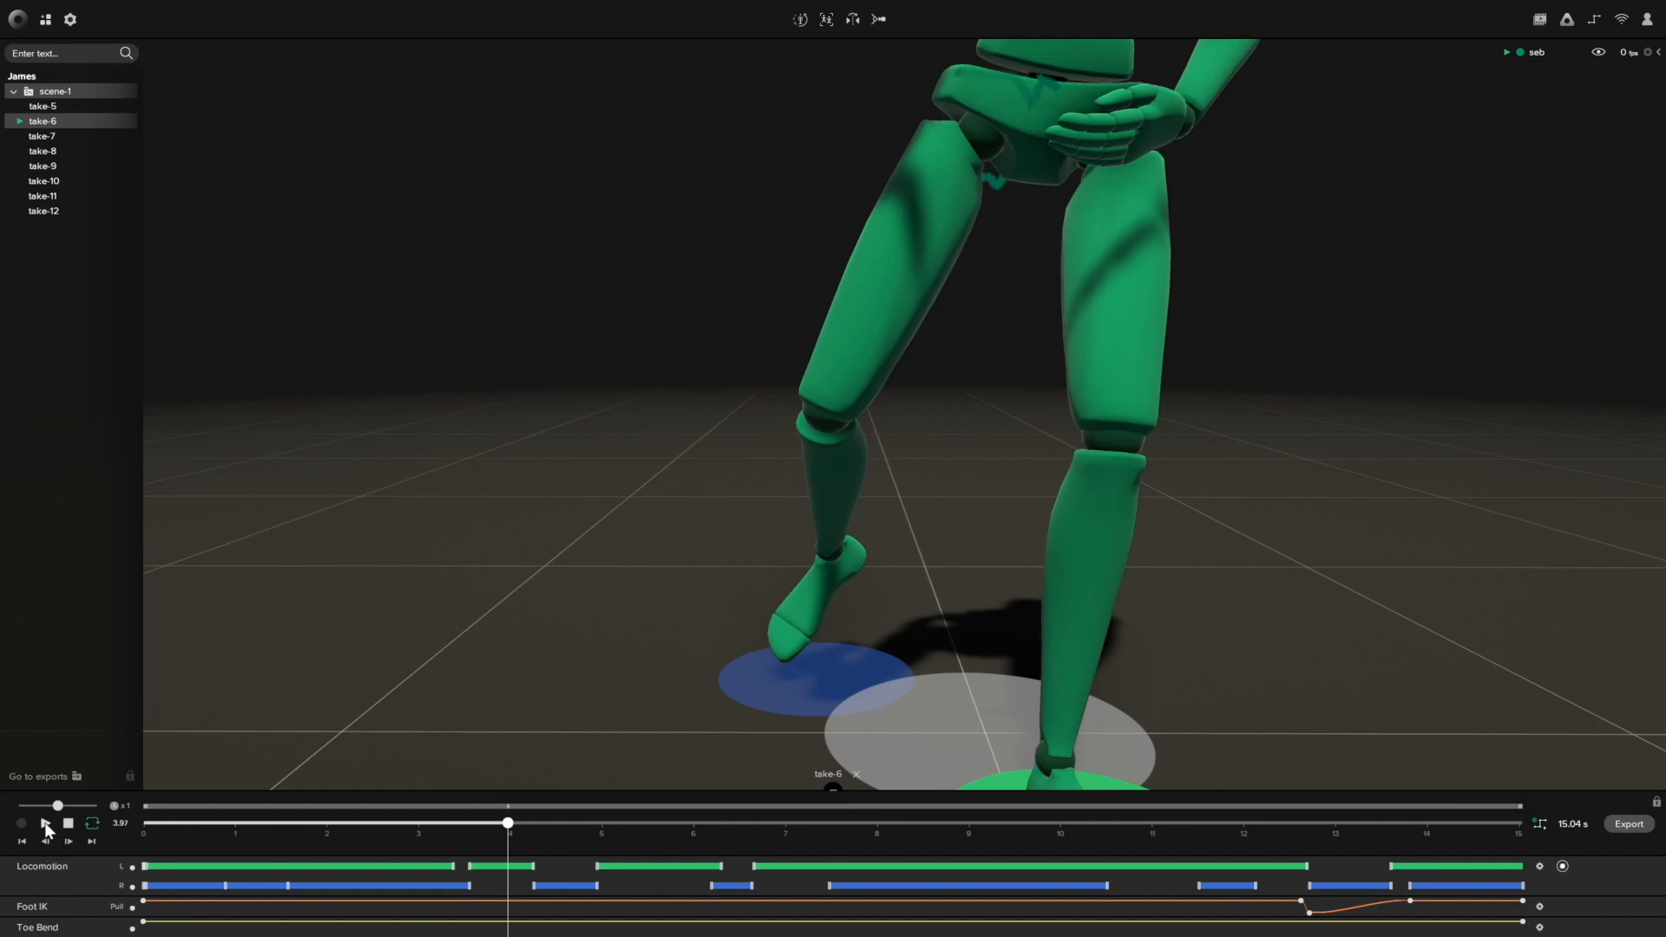
scroll(998, 499, "down", 2)
mouse_move(989, 495)
middle_mouse_down()
mouse_move(978, 549)
mouse_move(1000, 484)
middle_mouse_up()
middle_click_drag(994, 562, 1030, 524)
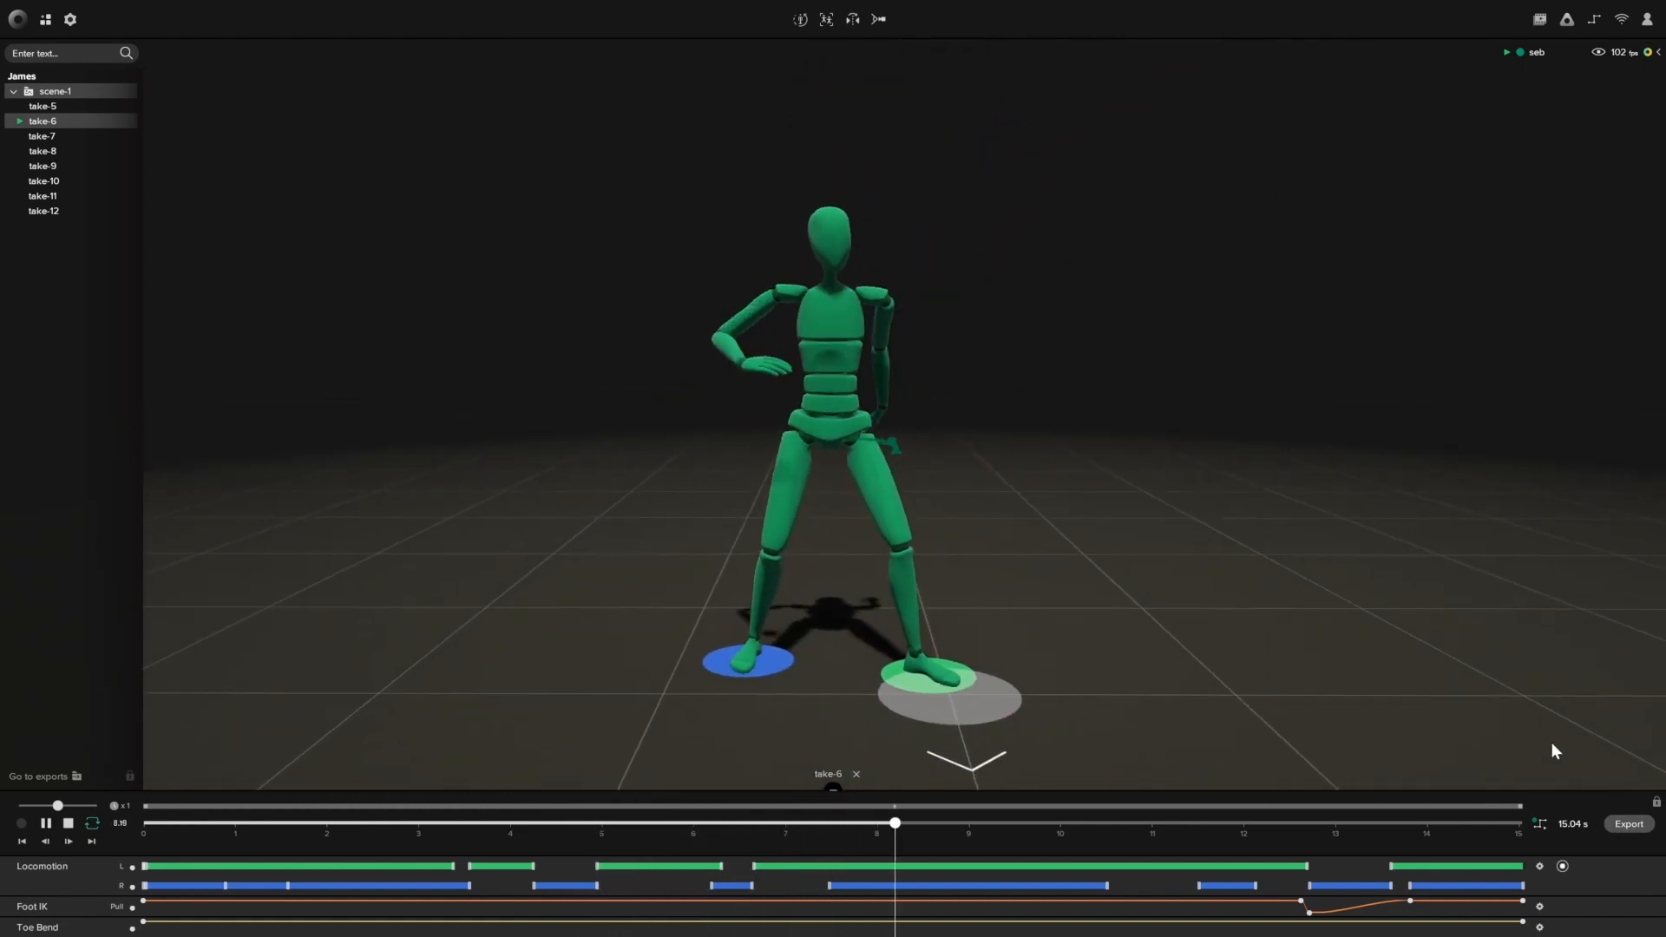
Step: Enable the Drift Fix filter for take-6 and process the changes
left_click(1541, 823)
mouse_move(1573, 771)
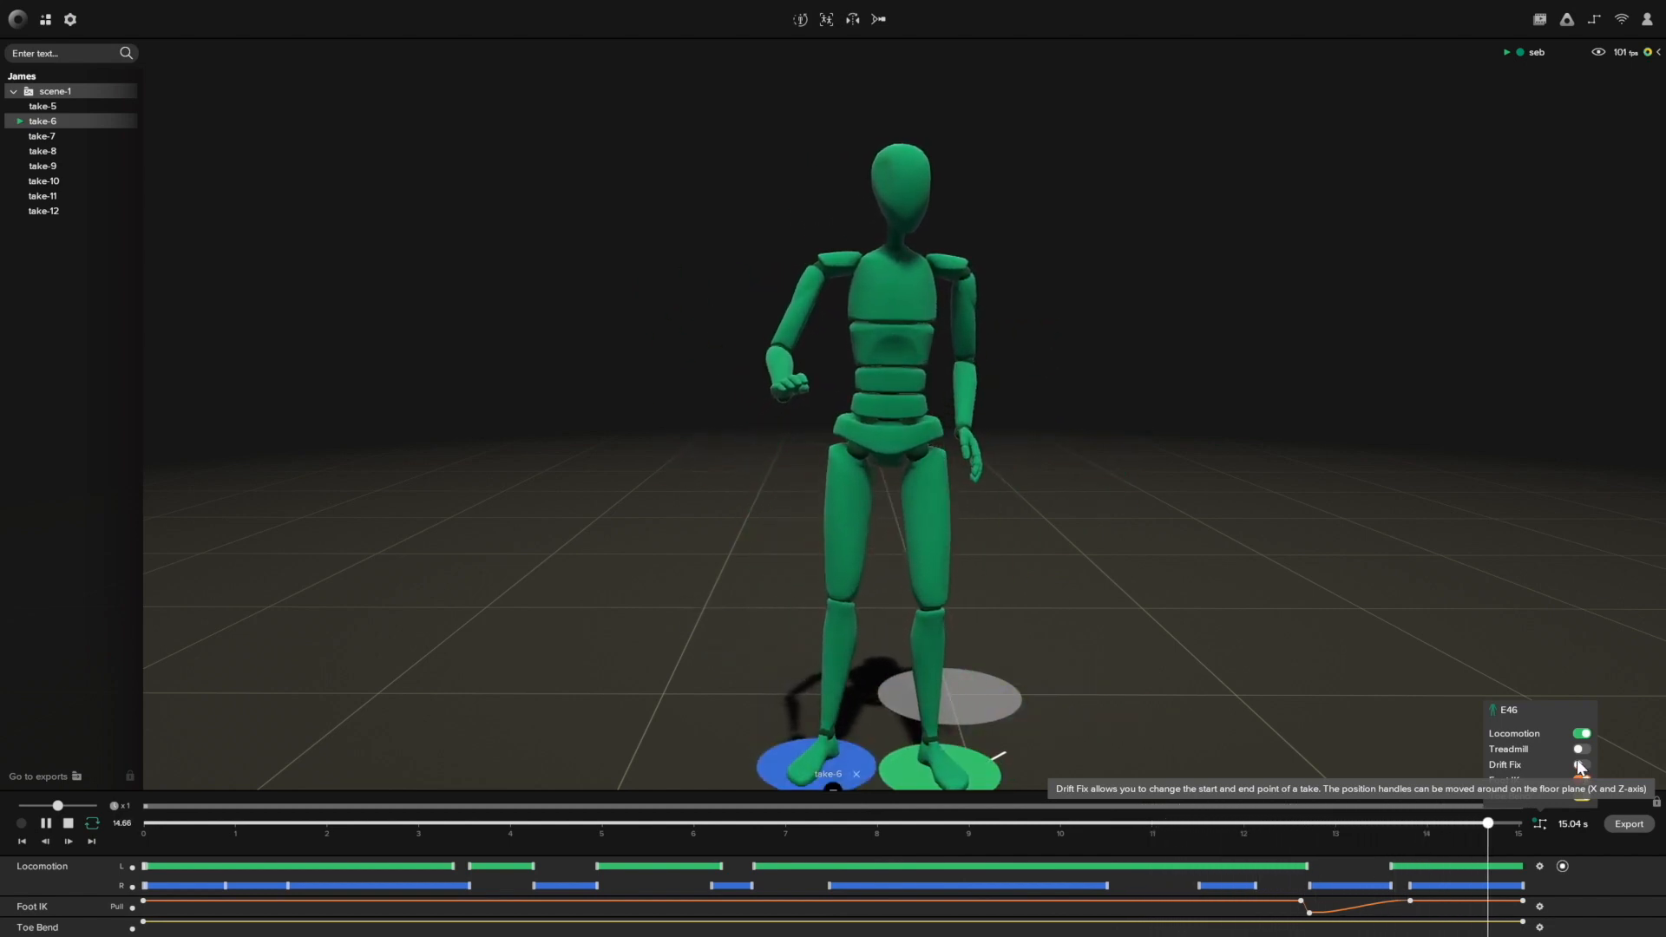
left_click(1581, 766)
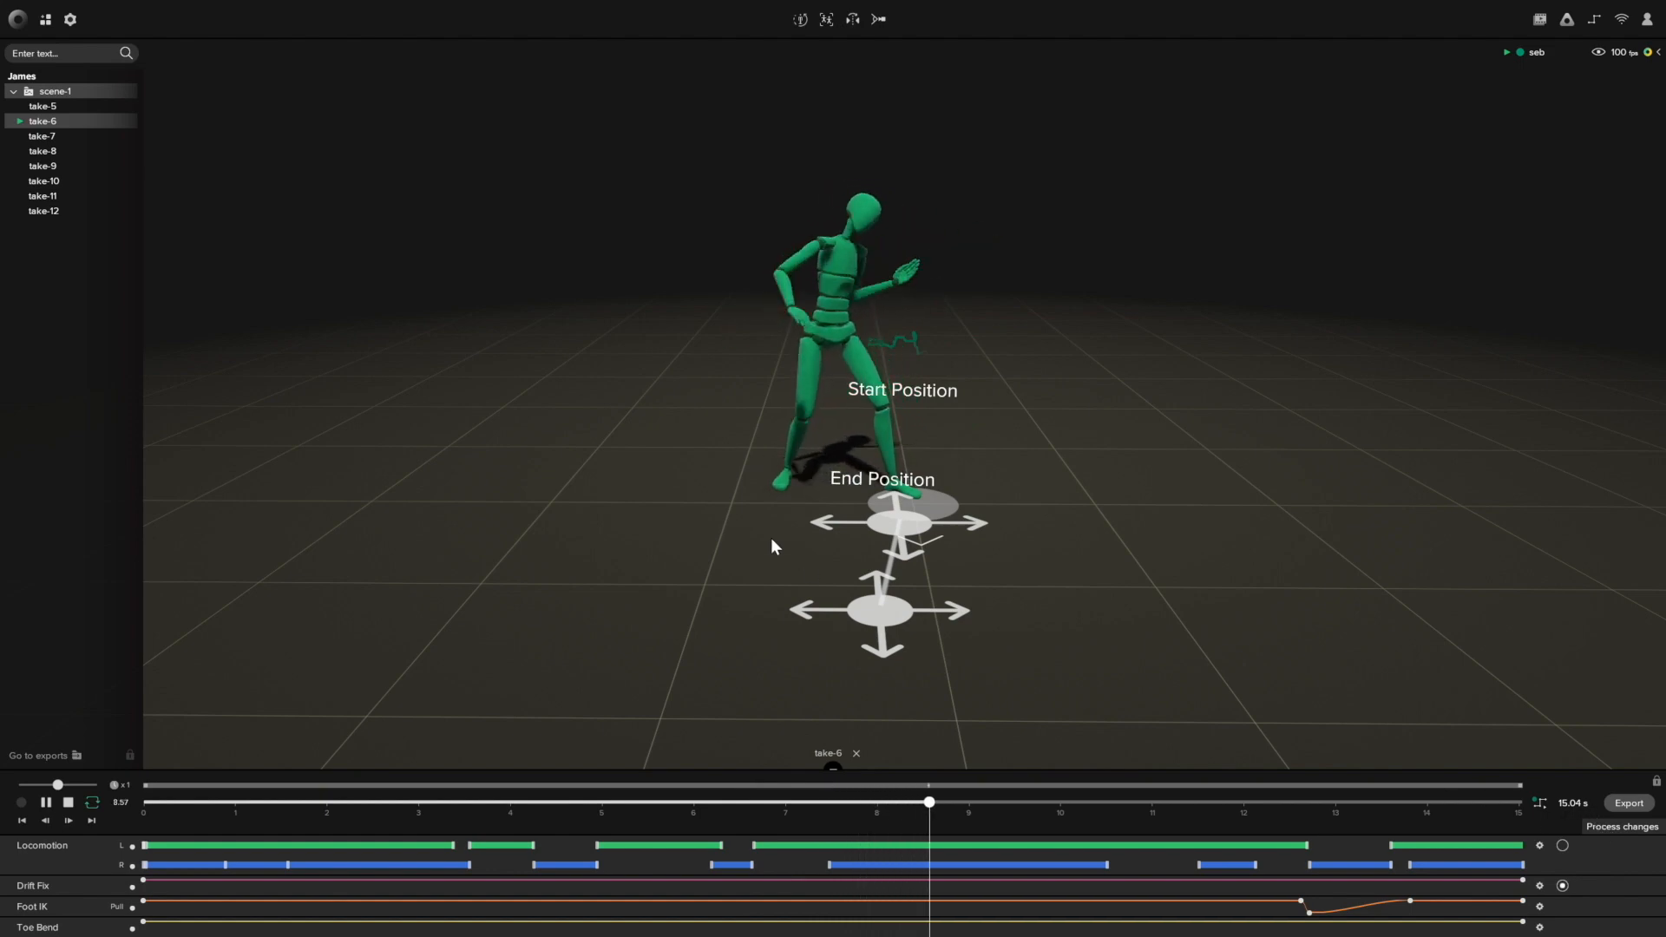
left_click(1619, 826)
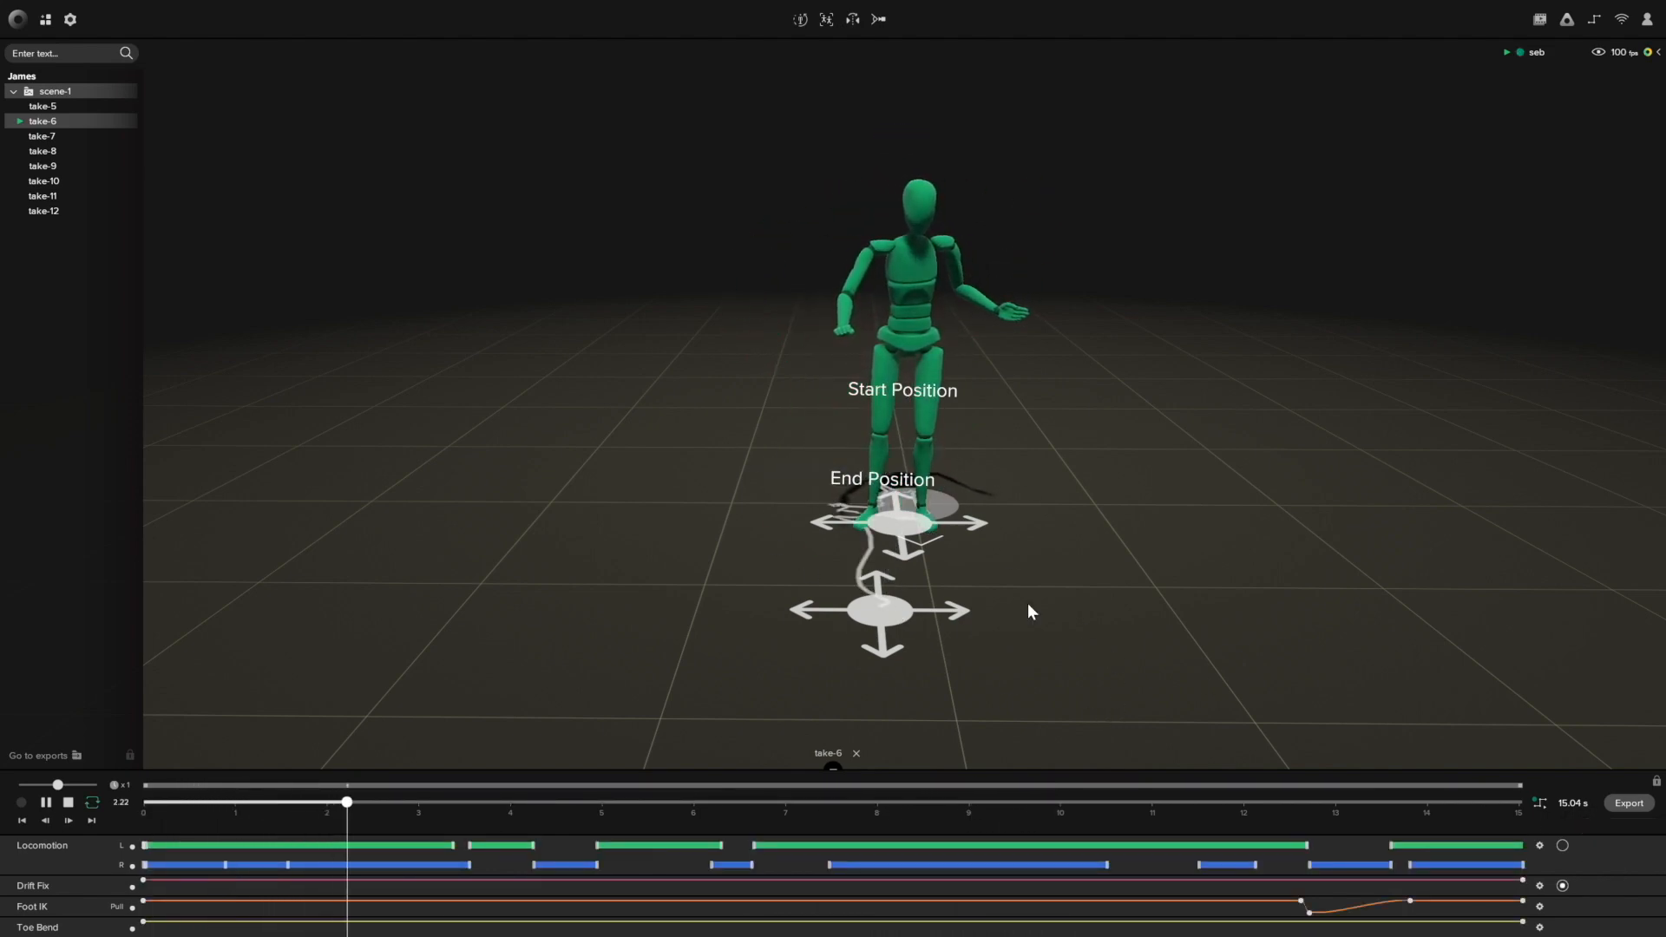
Step: Move the Drift Fix start position onto the end position, process the change and play the take from 0.00 s
left_click_drag(643, 803, 133, 811)
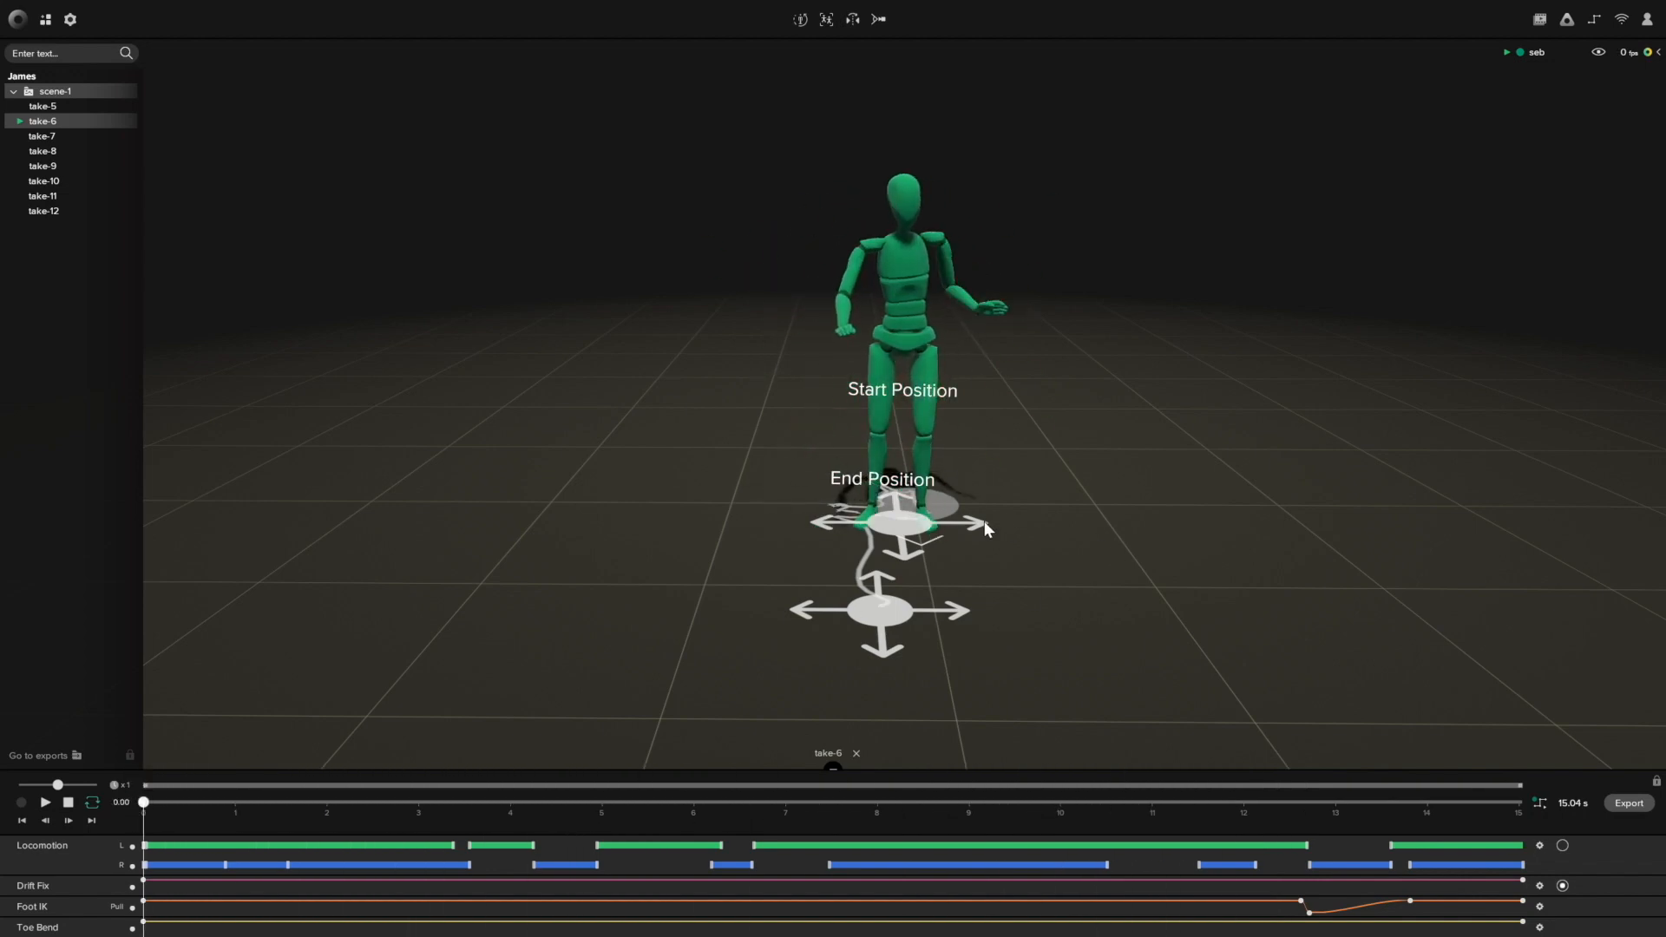
left_click_drag(906, 562, 881, 630)
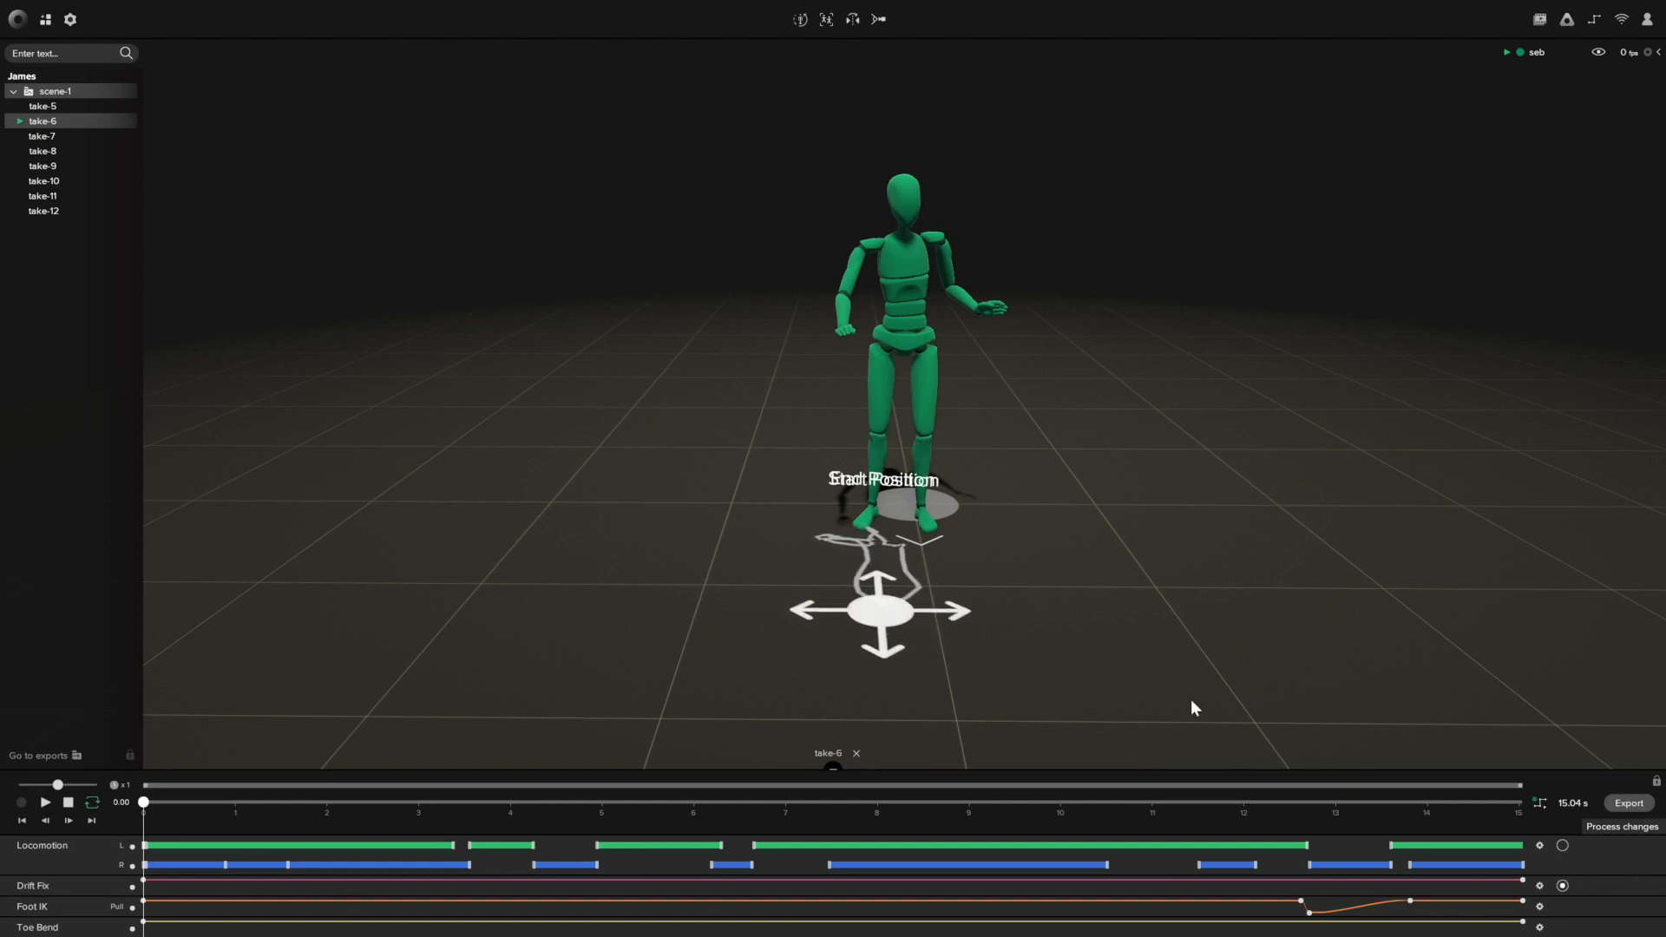
key("space")
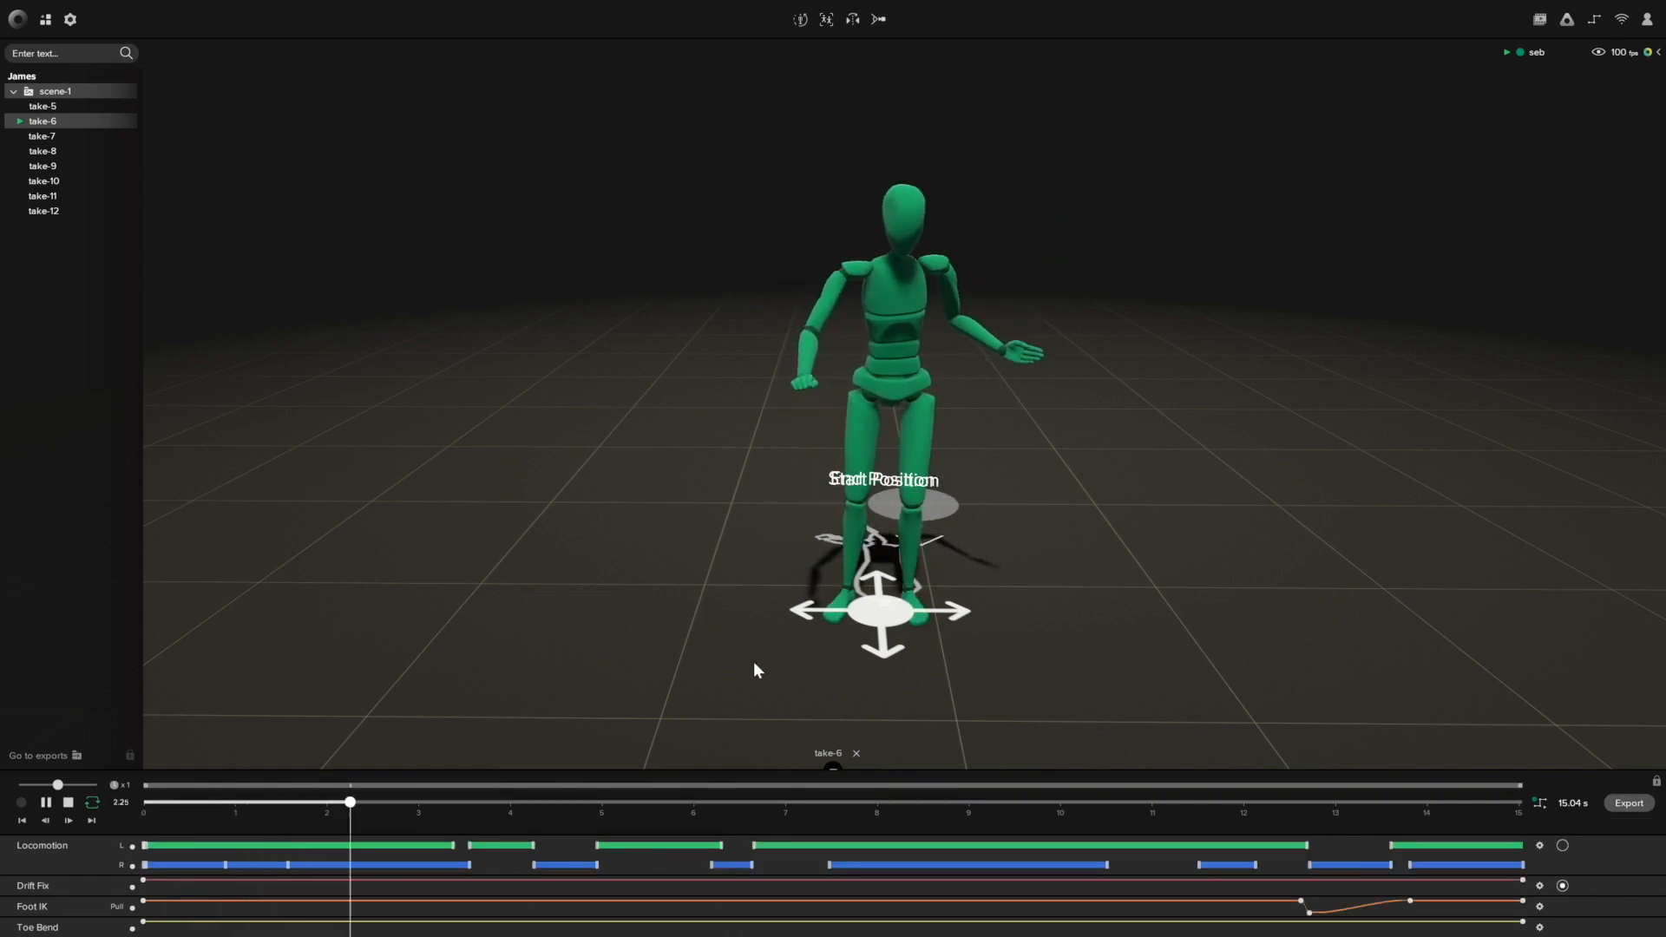
Step: Scrub to about 0.55 s and move the Drift Fix end position sideways off the start position, to about X -0.47, Z 1.22
left_click_drag(501, 812, 193, 862)
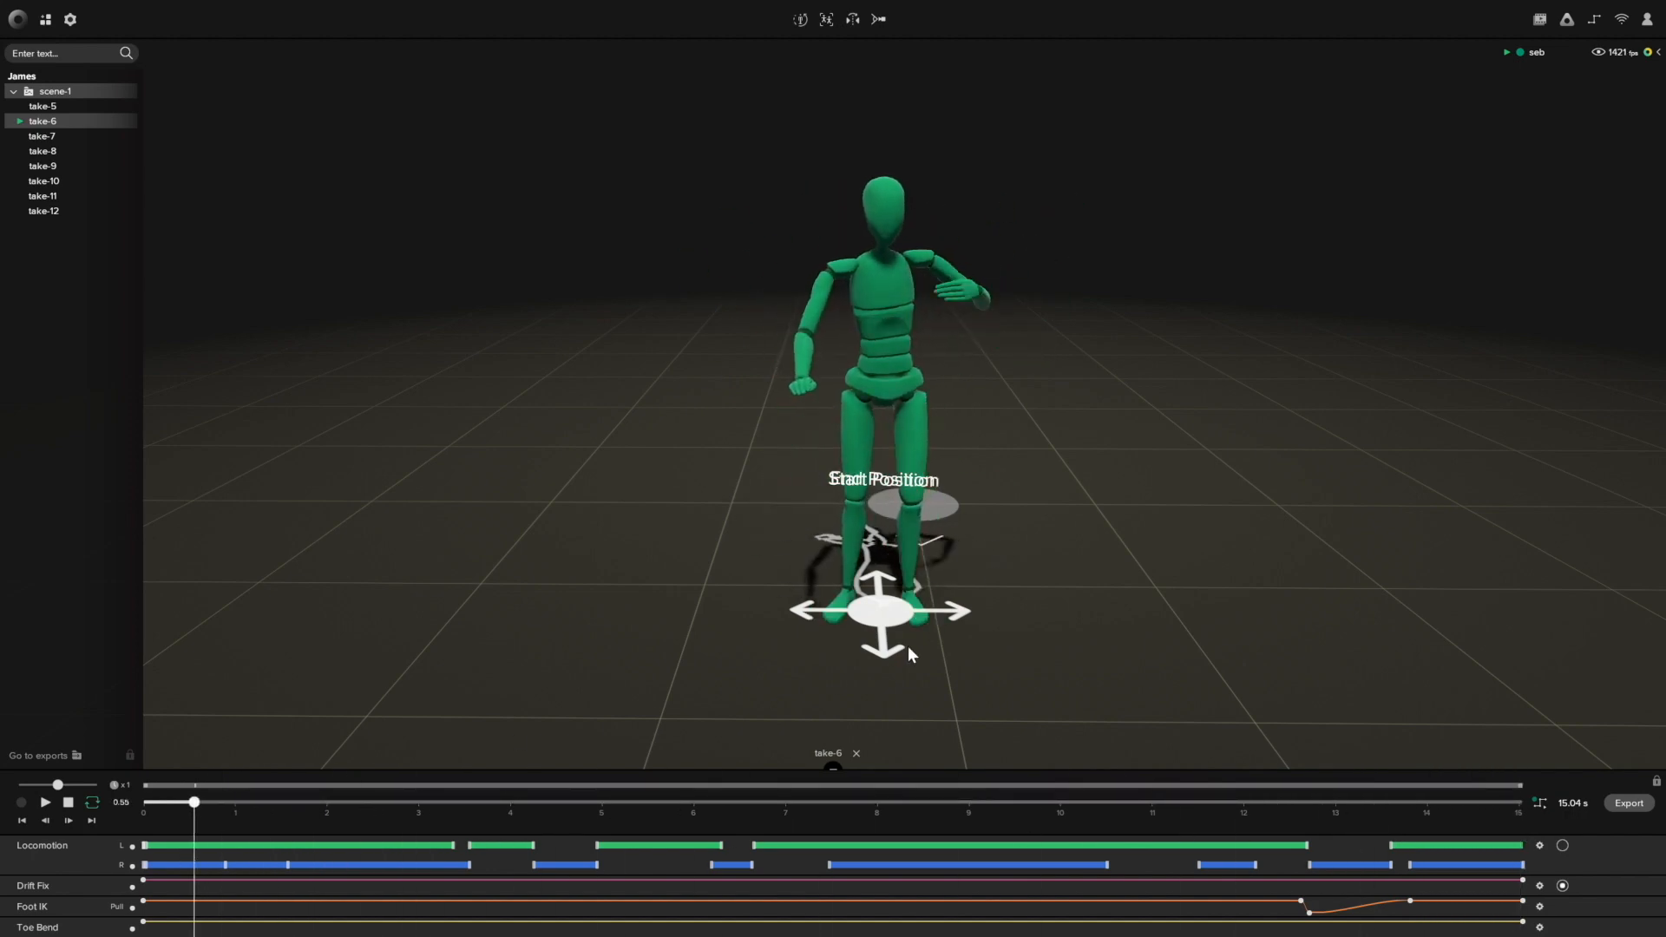
left_click_drag(893, 619, 1046, 616)
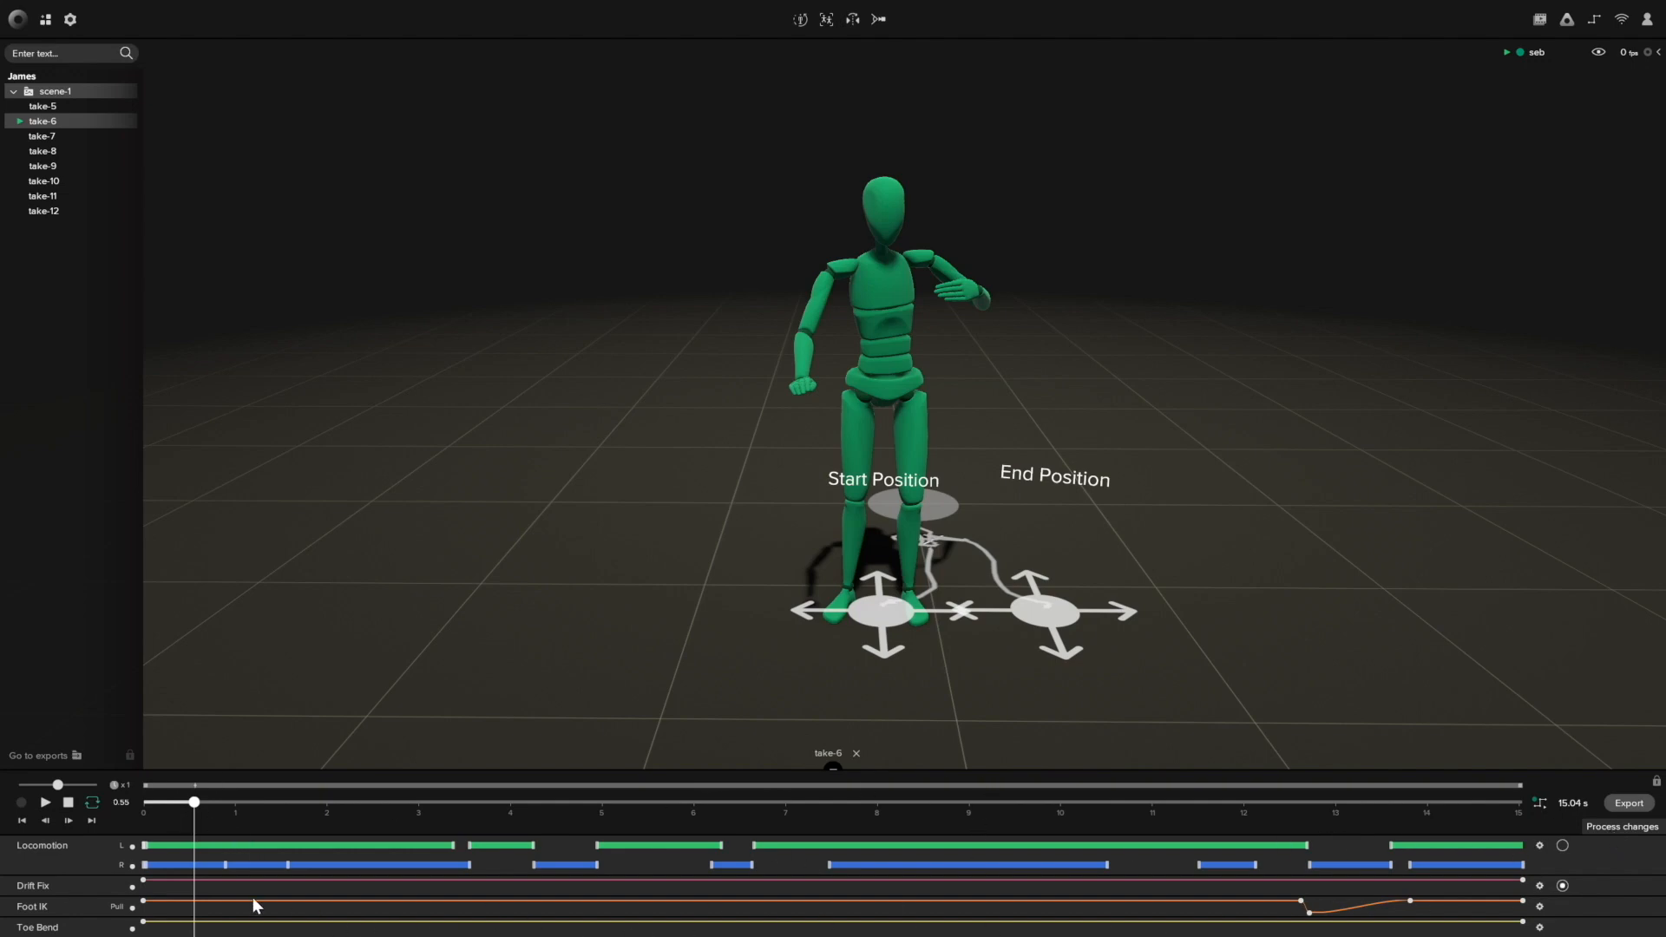
Step: Set the Drift Fix start and end positions to 0.00 on X, Y and Z for take-6 and process the changes
left_click(1542, 891)
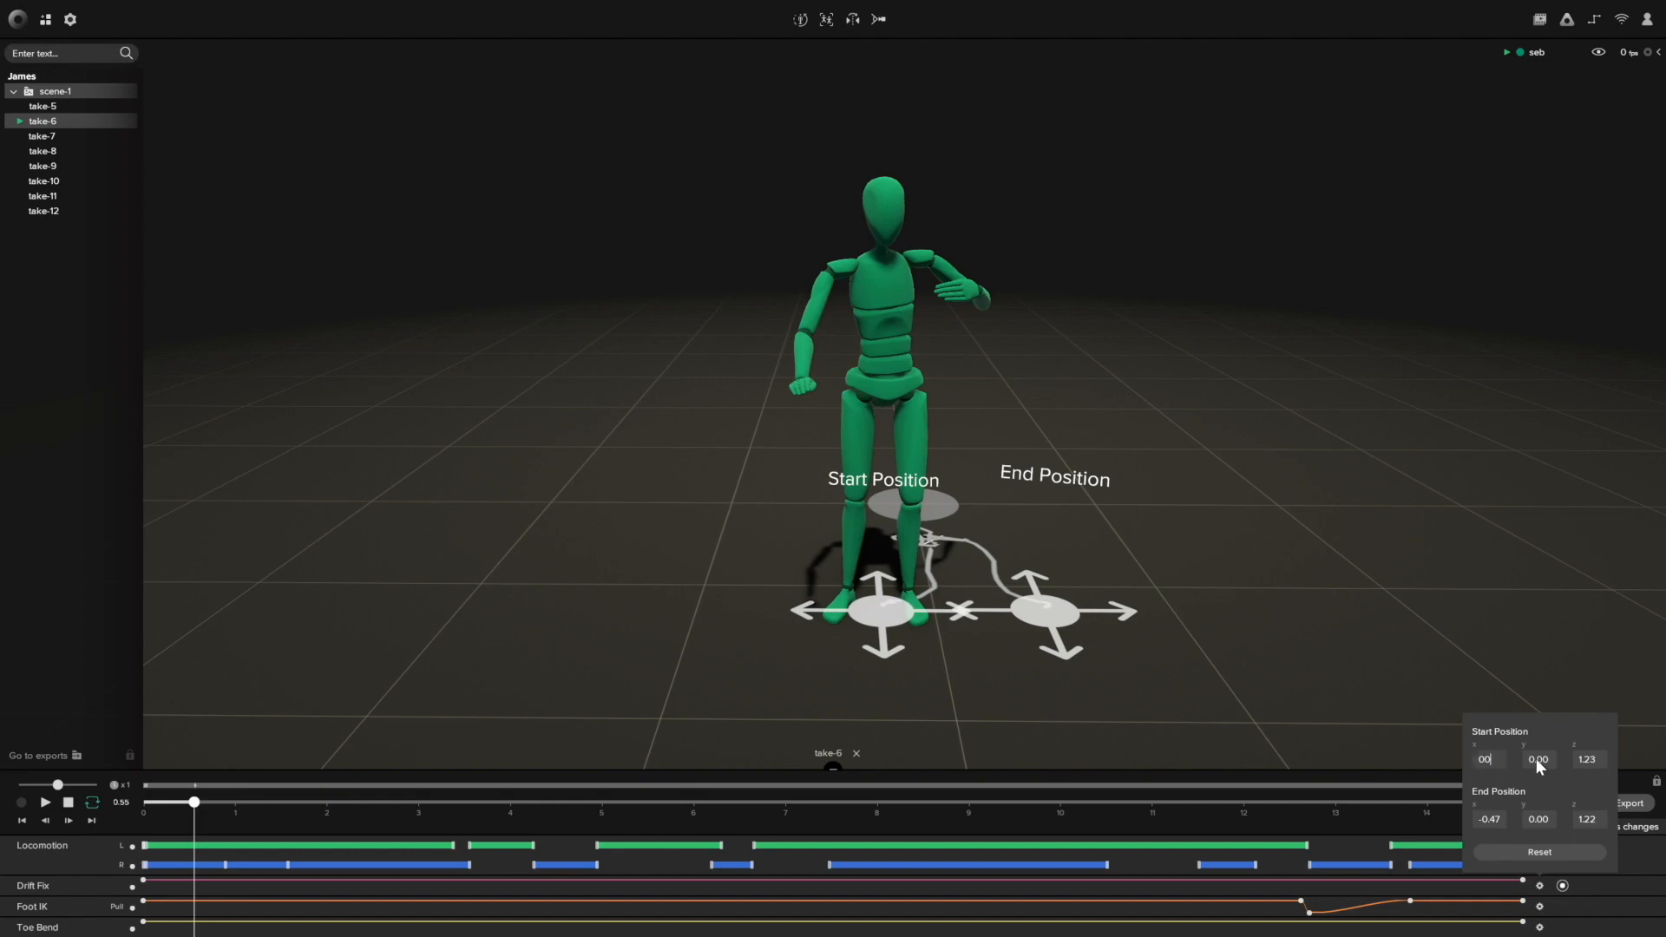
left_click(1592, 760)
type("0")
key("Tab")
type("0")
left_click(1553, 821)
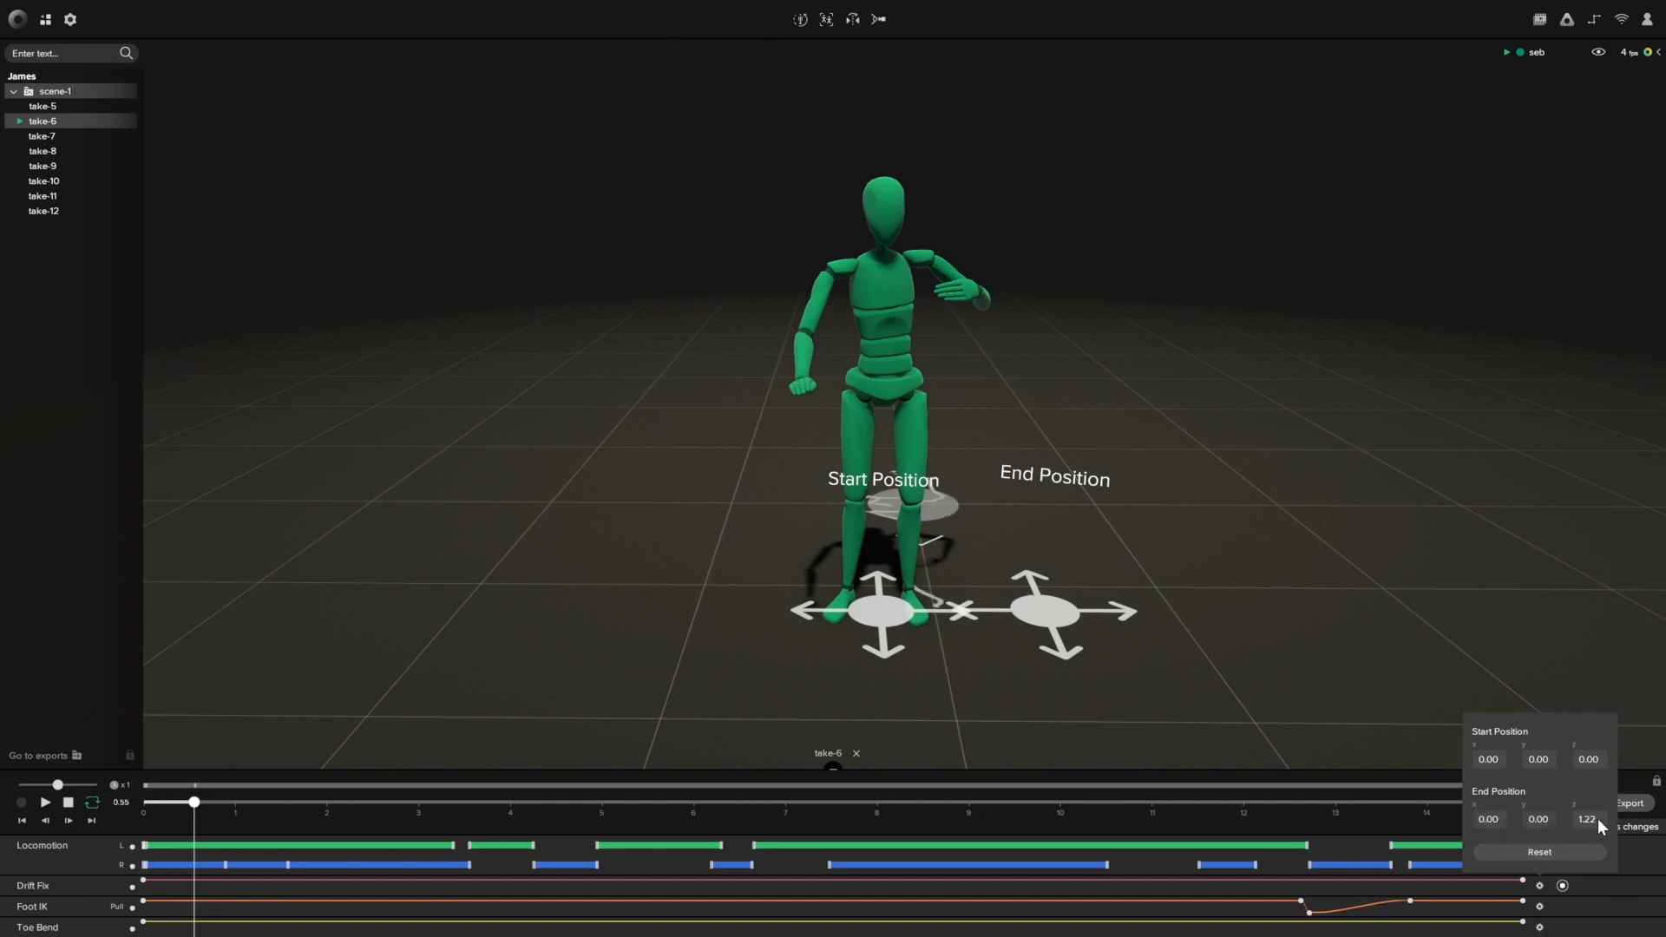
left_click(1636, 855)
left_click(1636, 825)
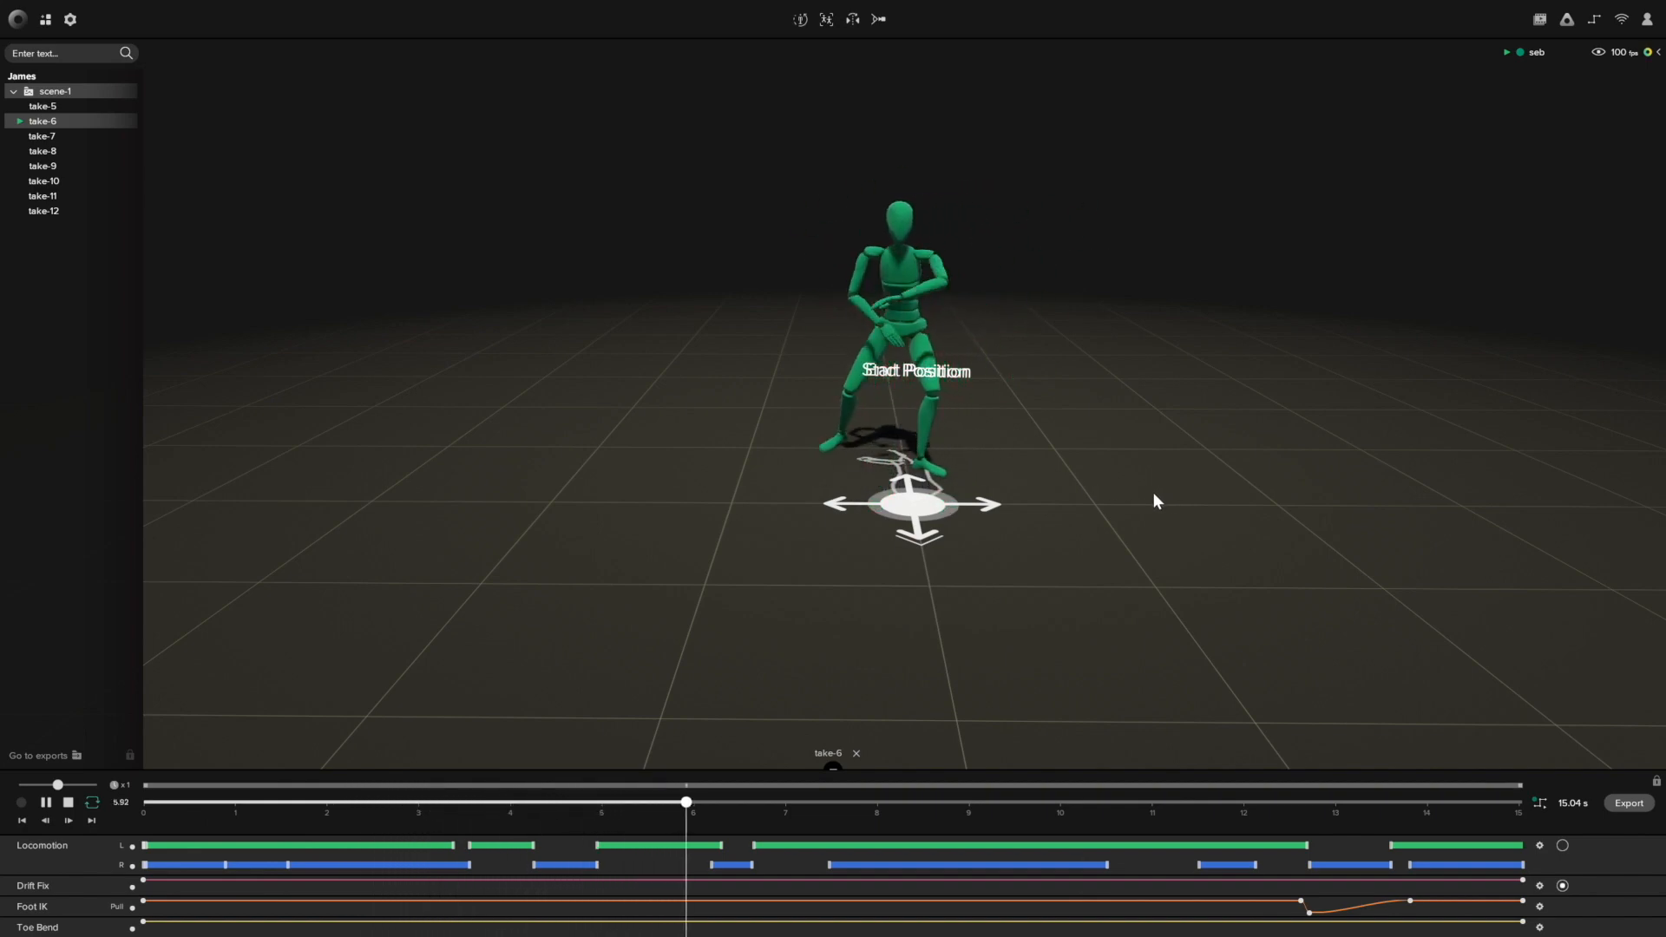
mouse_move(1071, 514)
right_mouse_down()
mouse_move(1101, 517)
mouse_move(1085, 508)
right_mouse_up()
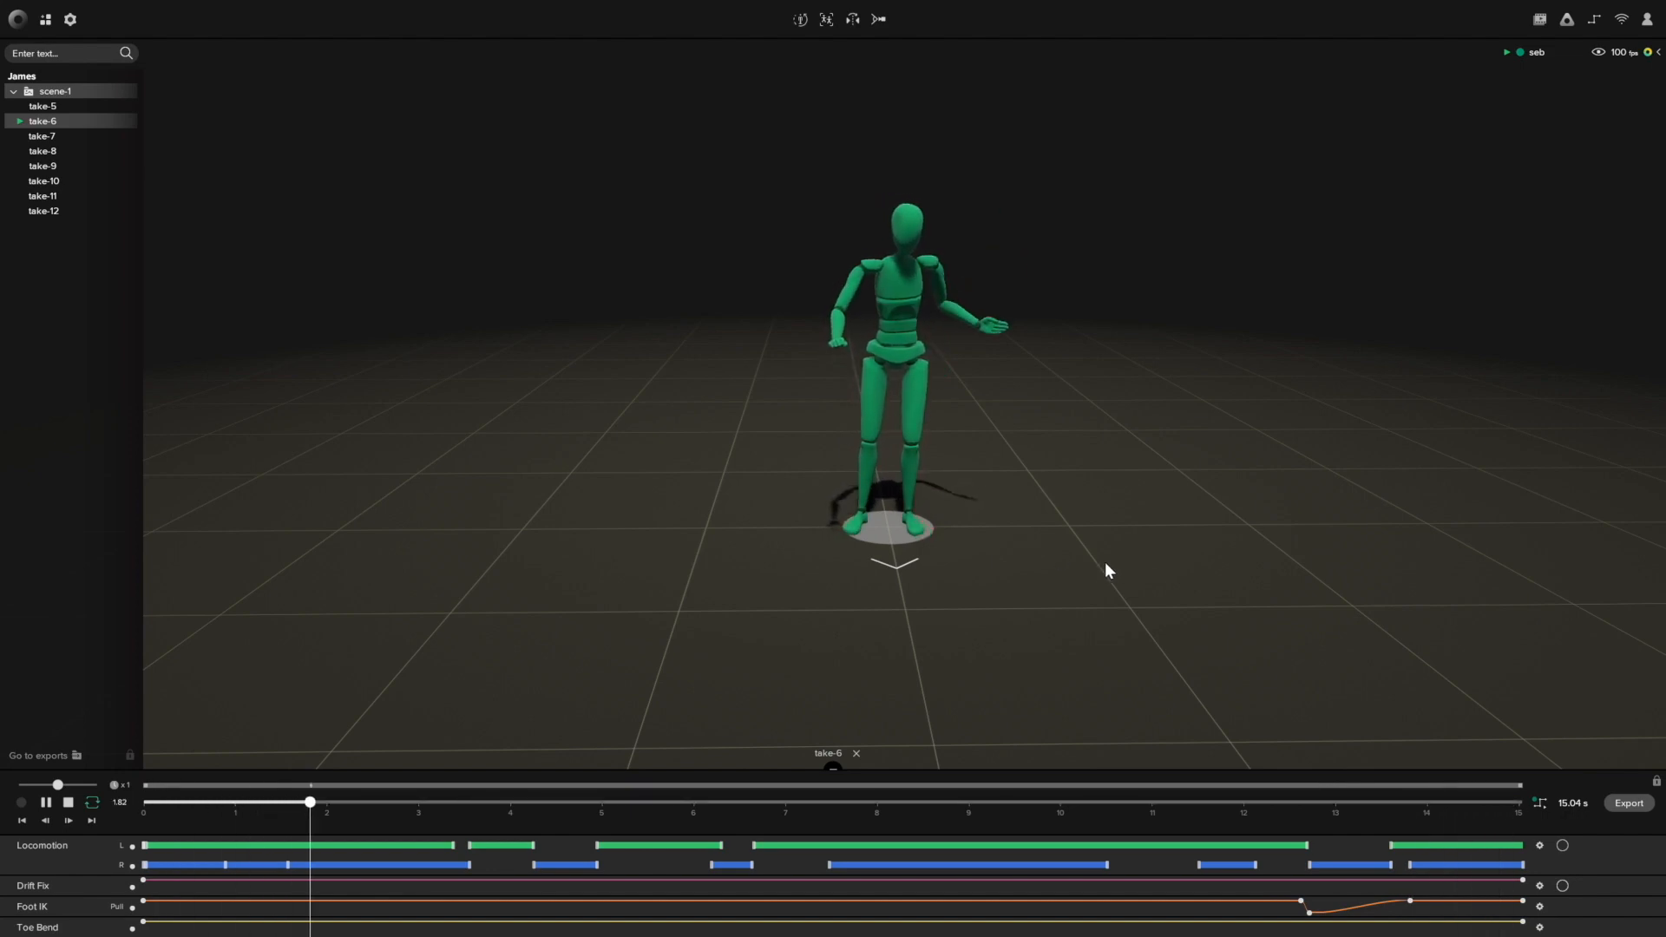
Step: Open the export options for take-6 and examine the available FBX versions and target skeletons
left_click(1628, 803)
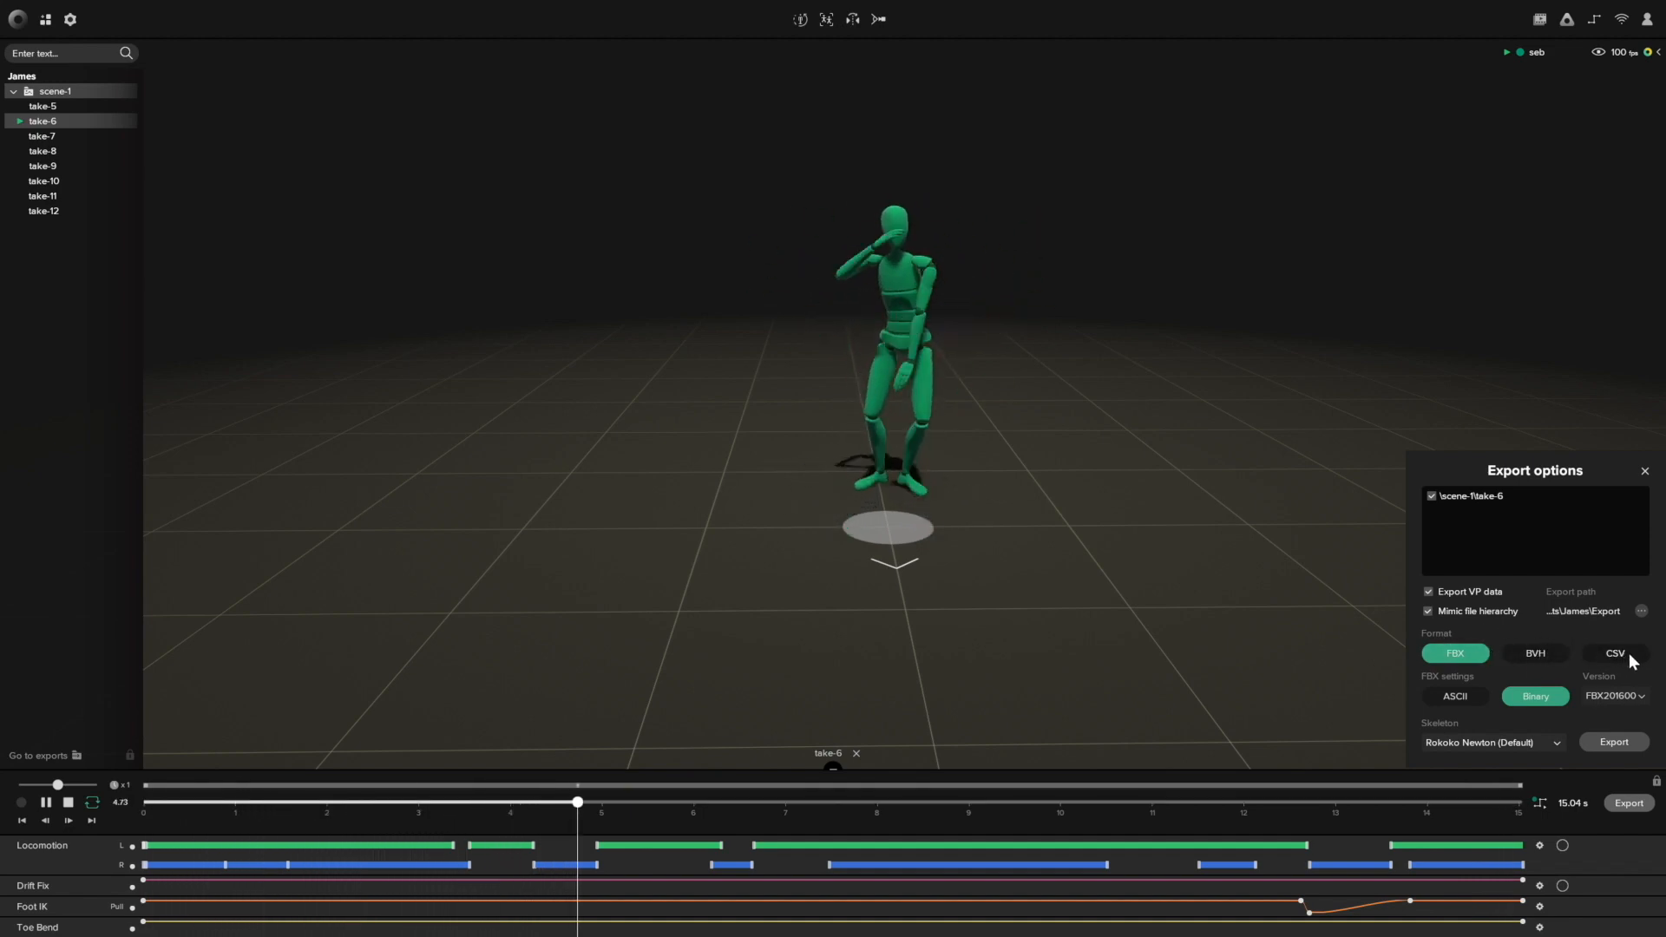
left_click(1628, 698)
left_click(1634, 701)
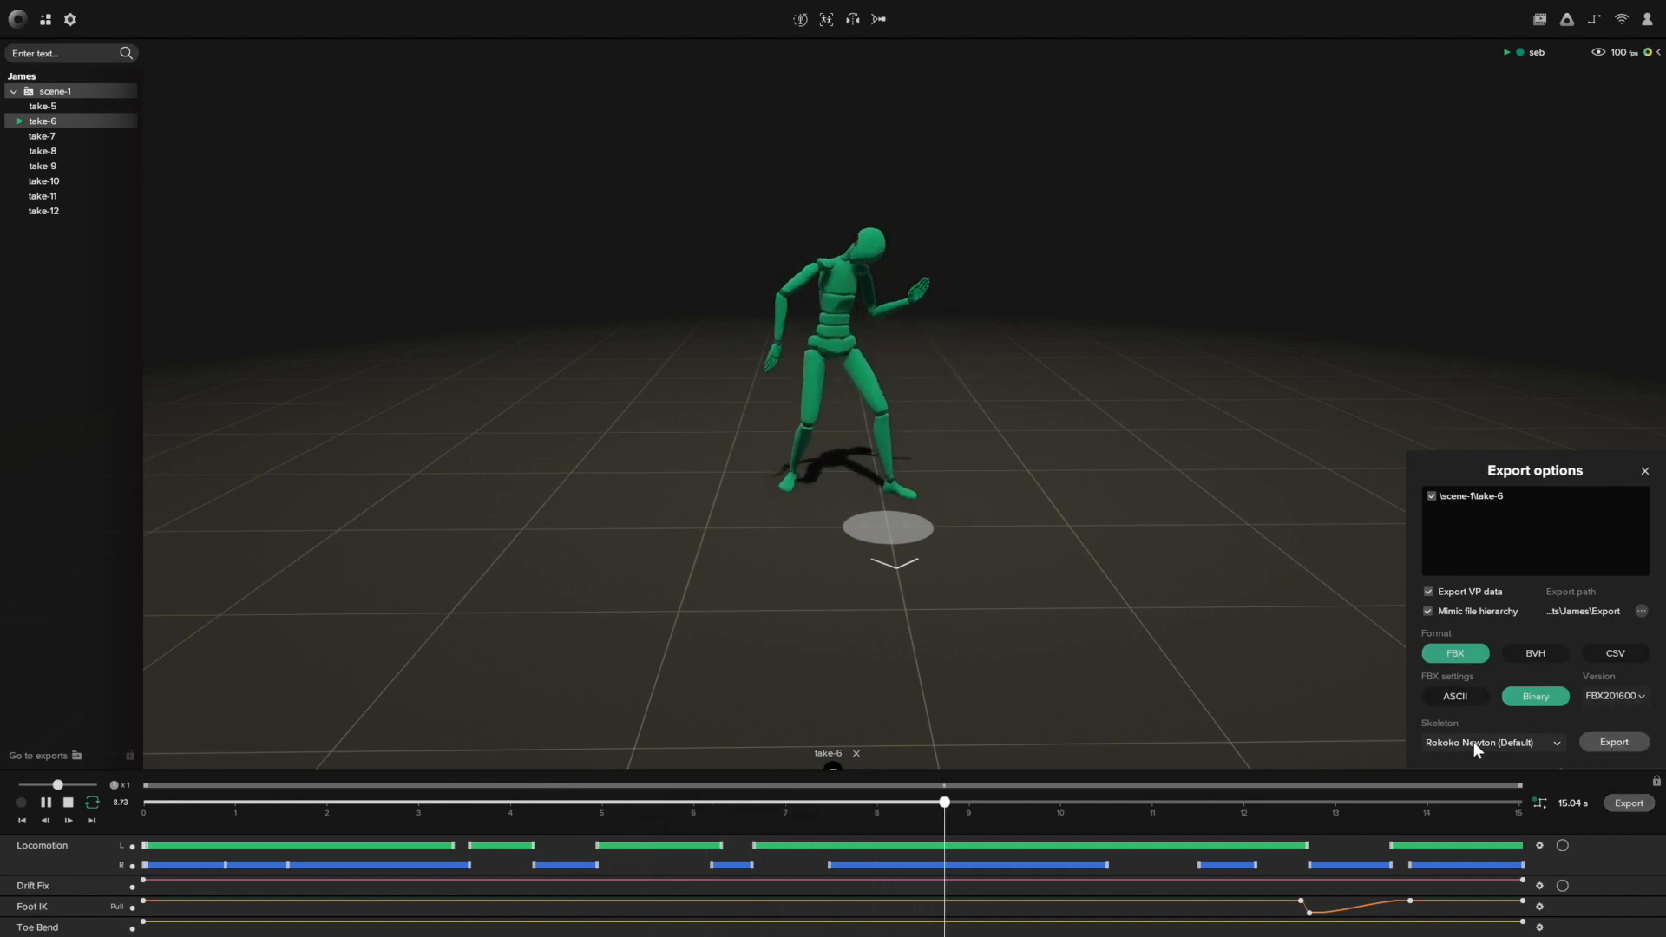
left_click(1508, 743)
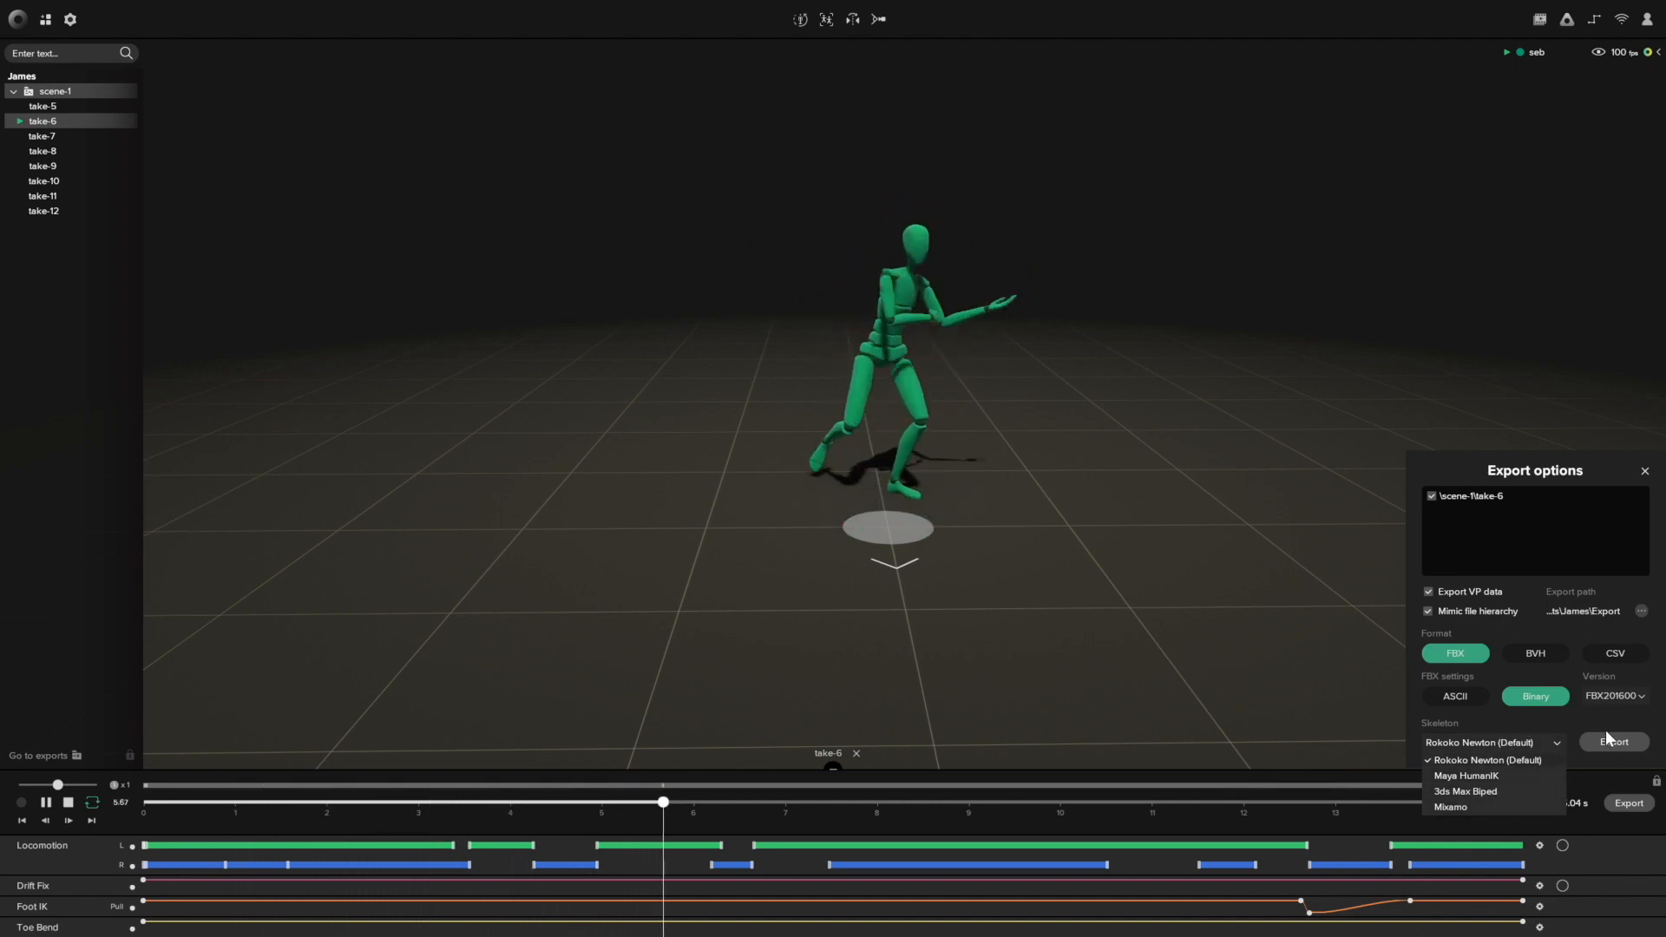
left_click(1582, 717)
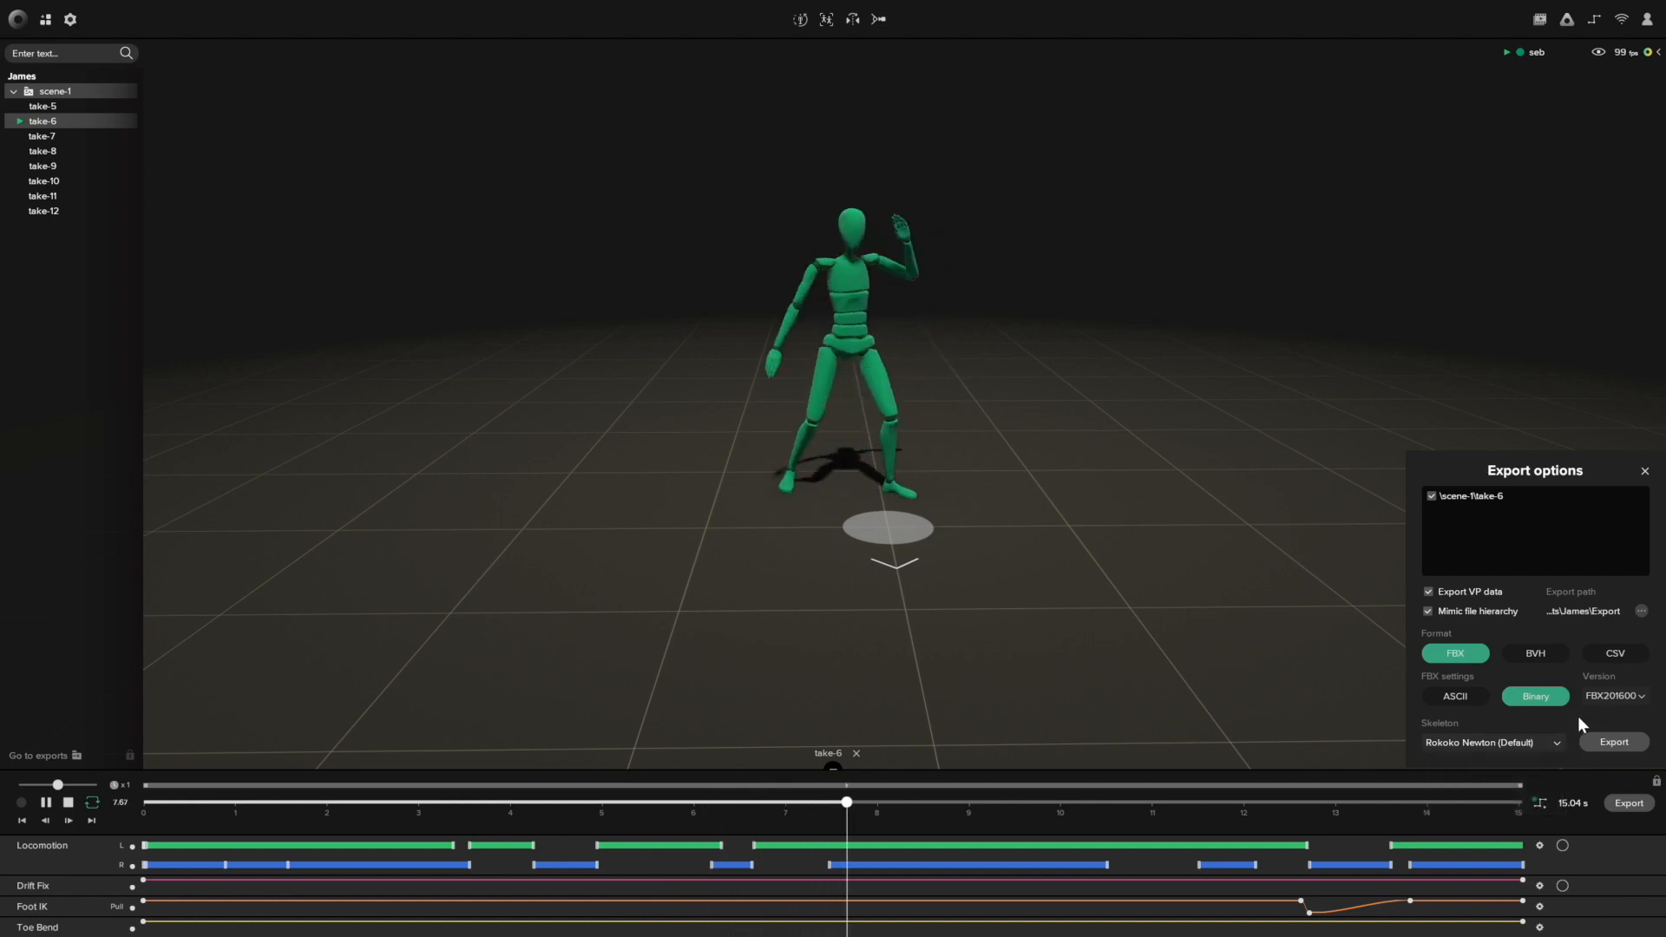